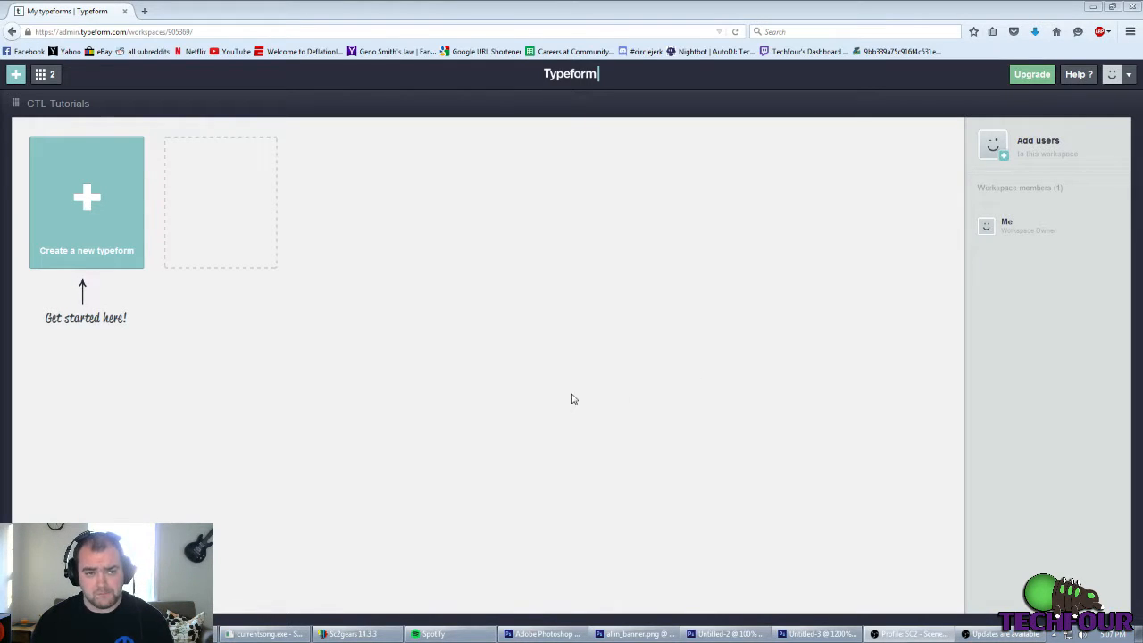
Step: Create a typeform named "Season 11 Match Reports" in the CTL Tutorials workspace and start building it
left_click(40, 75)
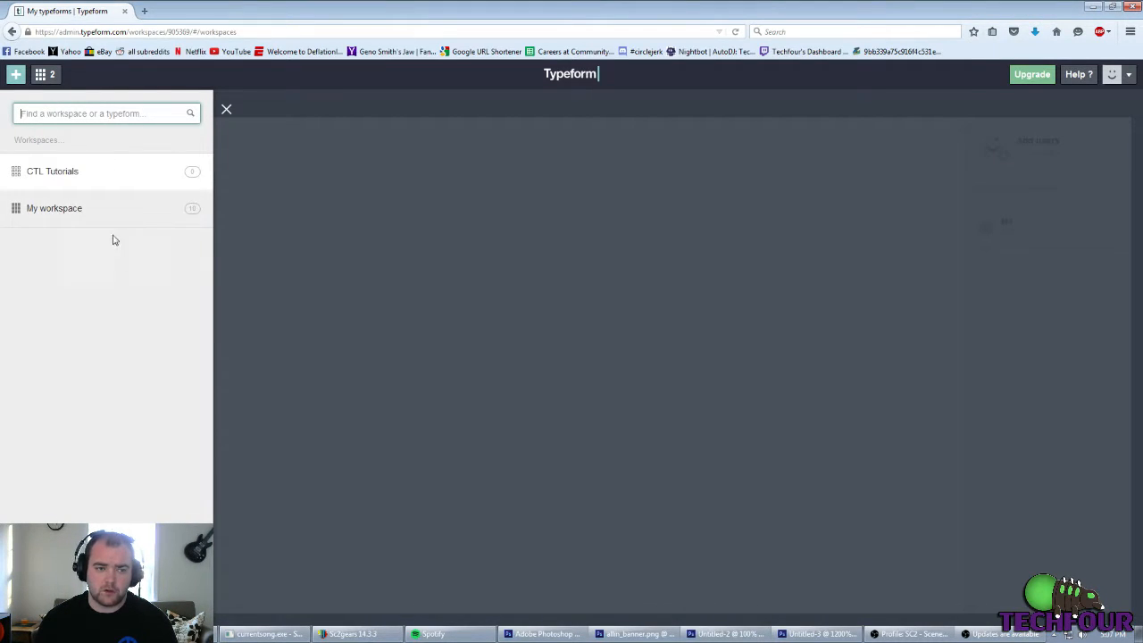
left_click(100, 185)
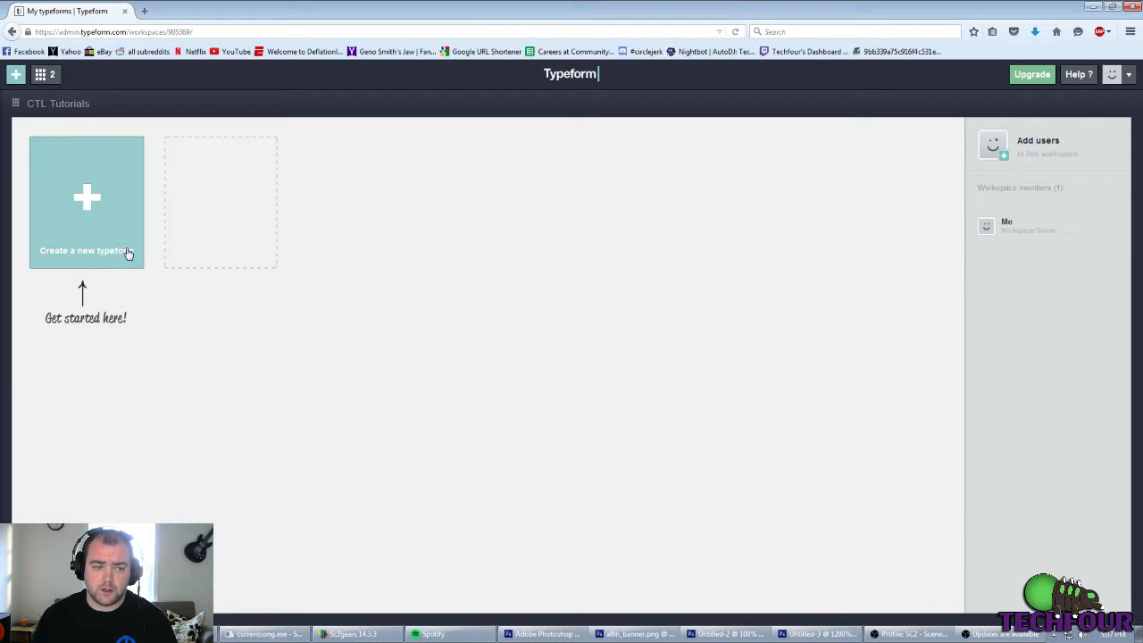
mouse_move(110, 254)
left_click(88, 187)
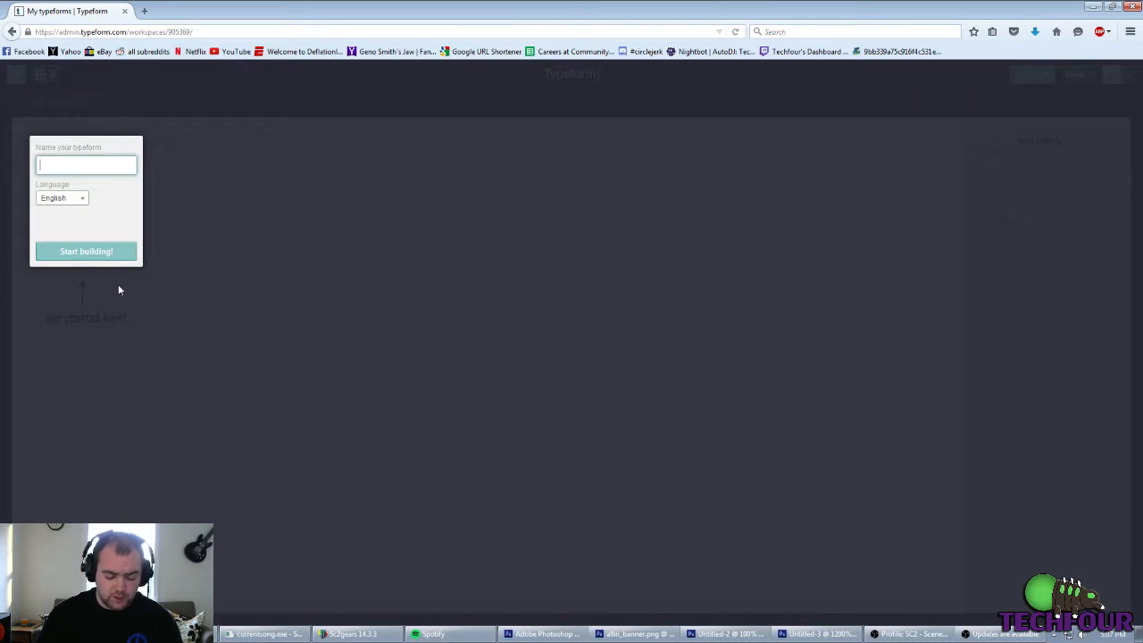
type("Seas")
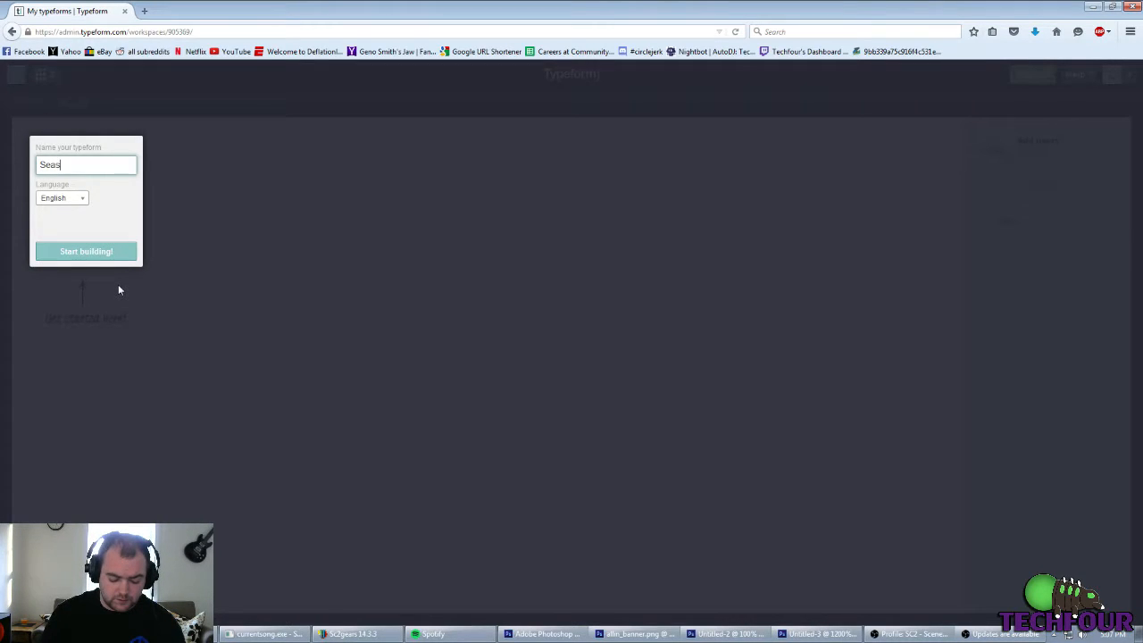
type("on 11 M")
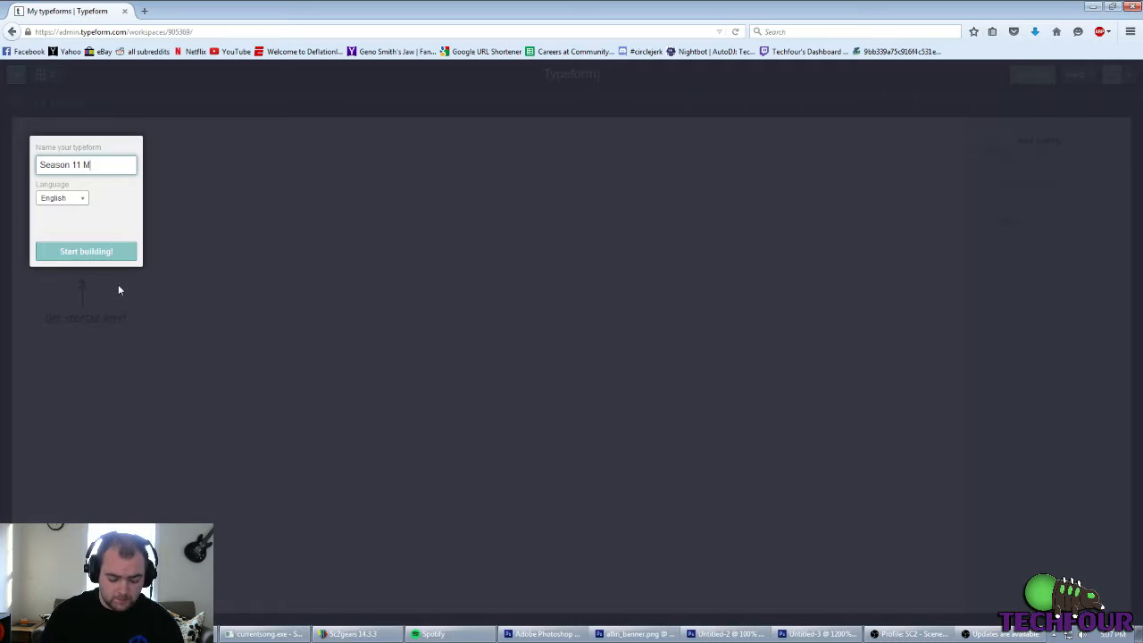
type("atch Reports")
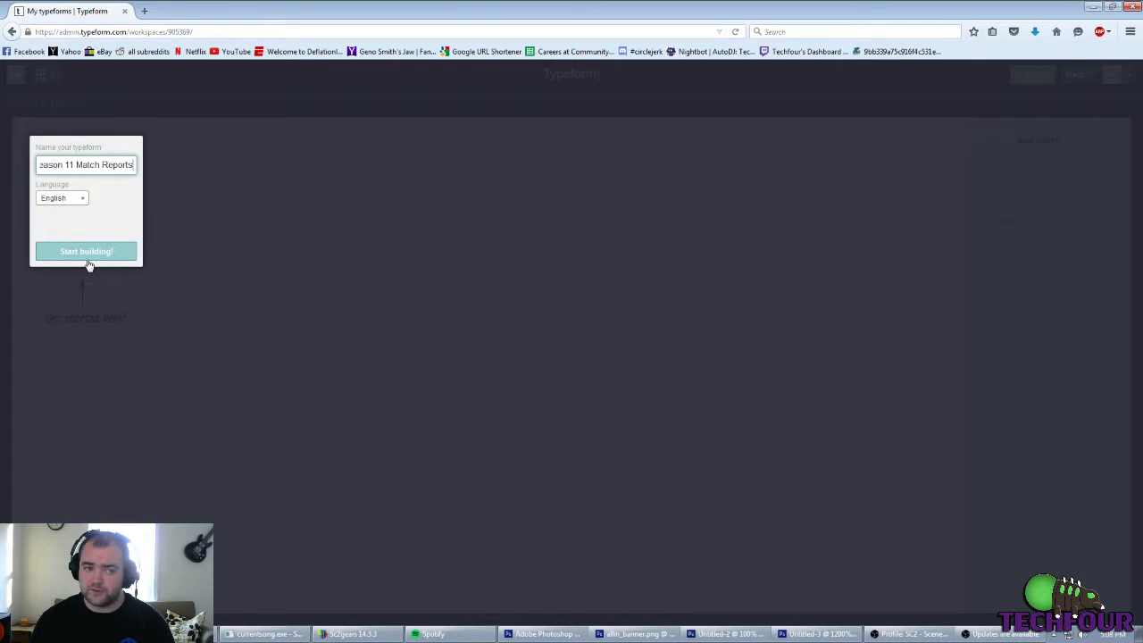
left_click(106, 253)
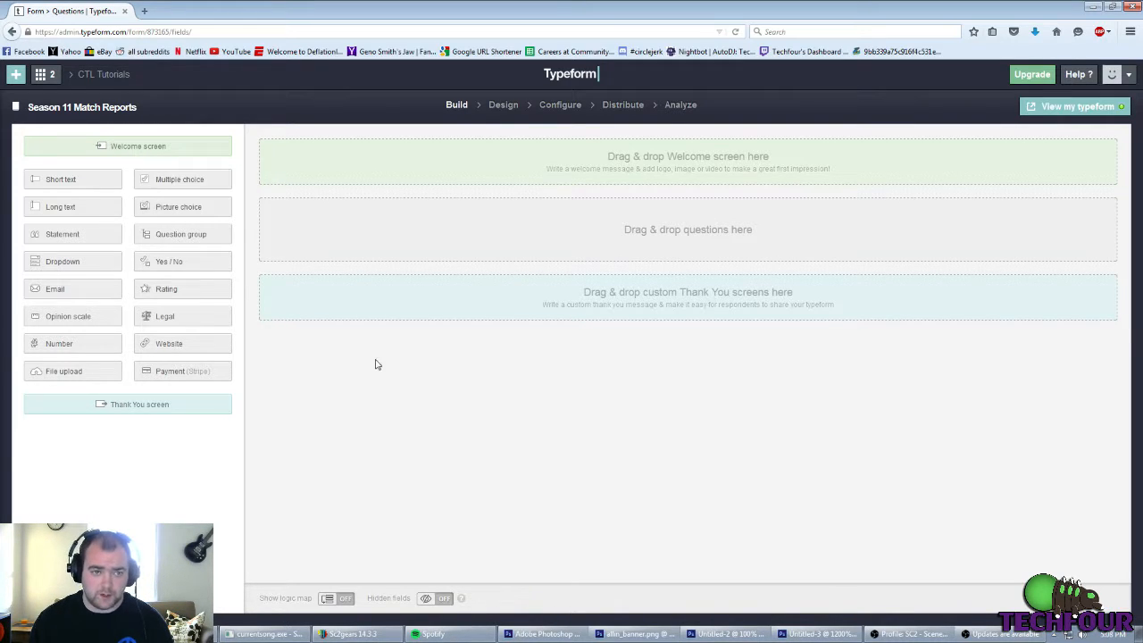
Step: Add a welcome screen to the form with the text "CTL Season 11 Match Reports"
left_click(131, 152)
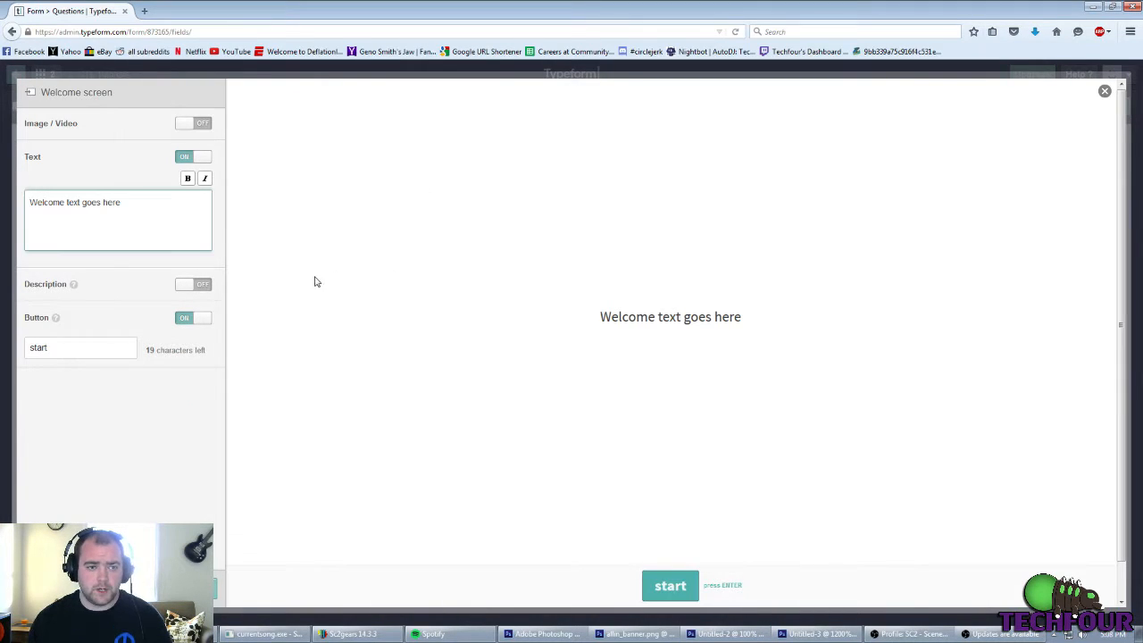
triple_click(155, 208)
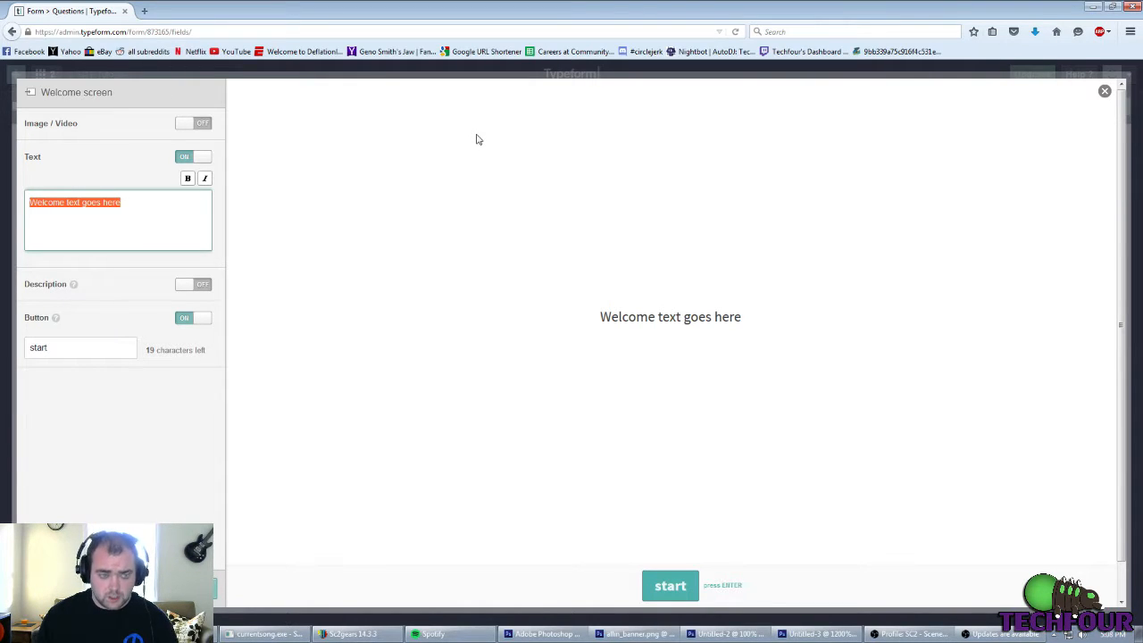
type("CT")
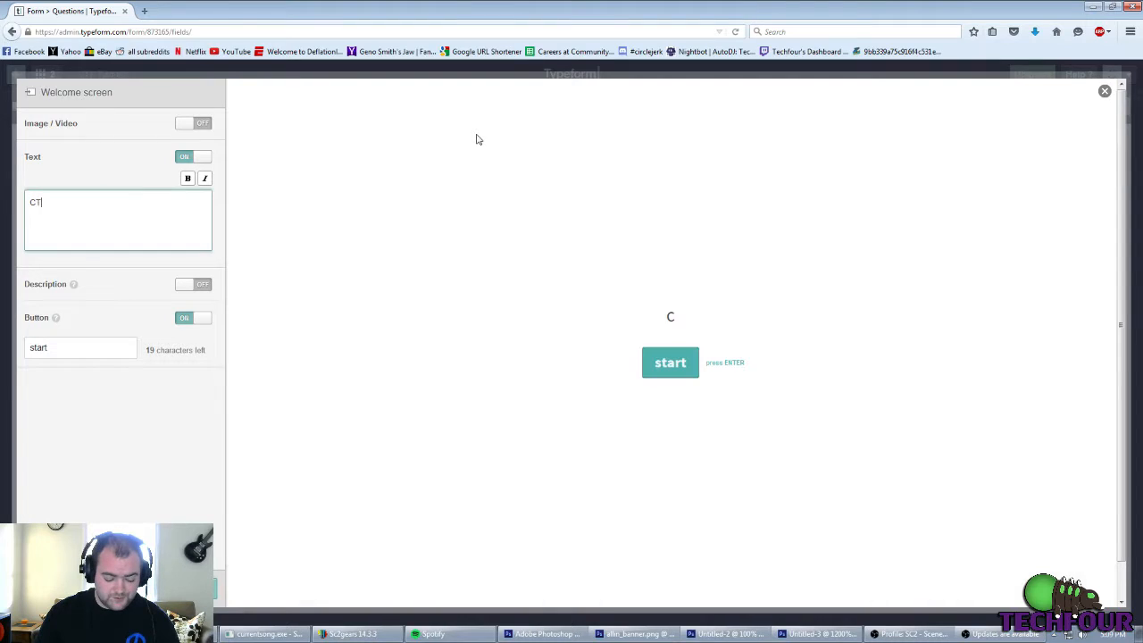
type("L Season 11")
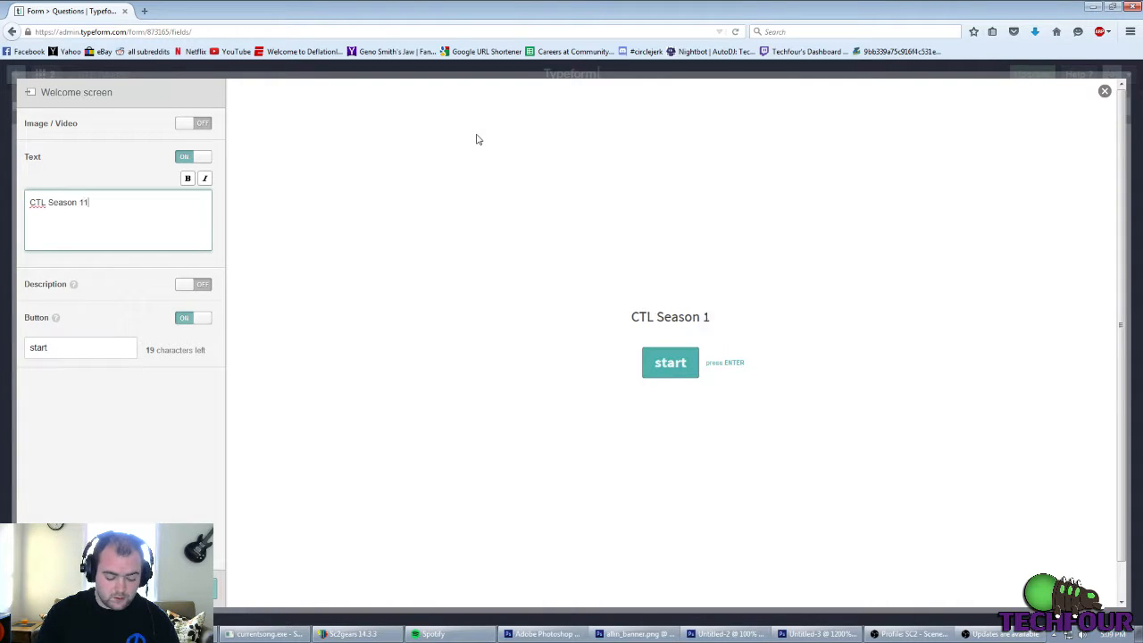
type(" Match Reports")
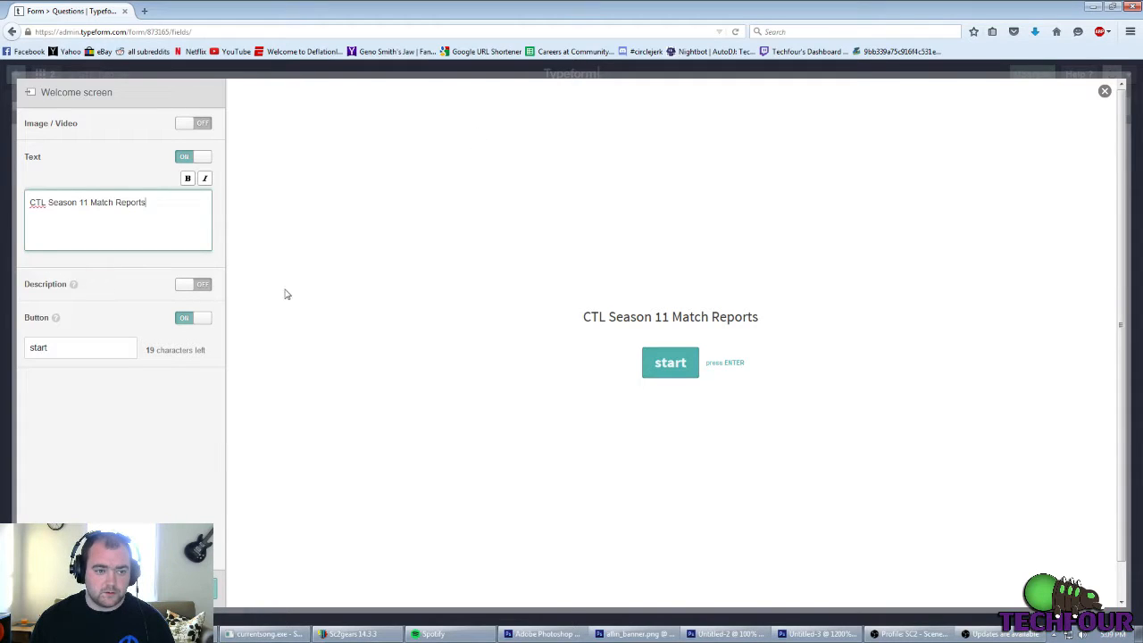
Step: Enable the welcome screen's image, upload allinsmall.png from the Desktop, and save the welcome screen
left_click(201, 126)
left_click(52, 186)
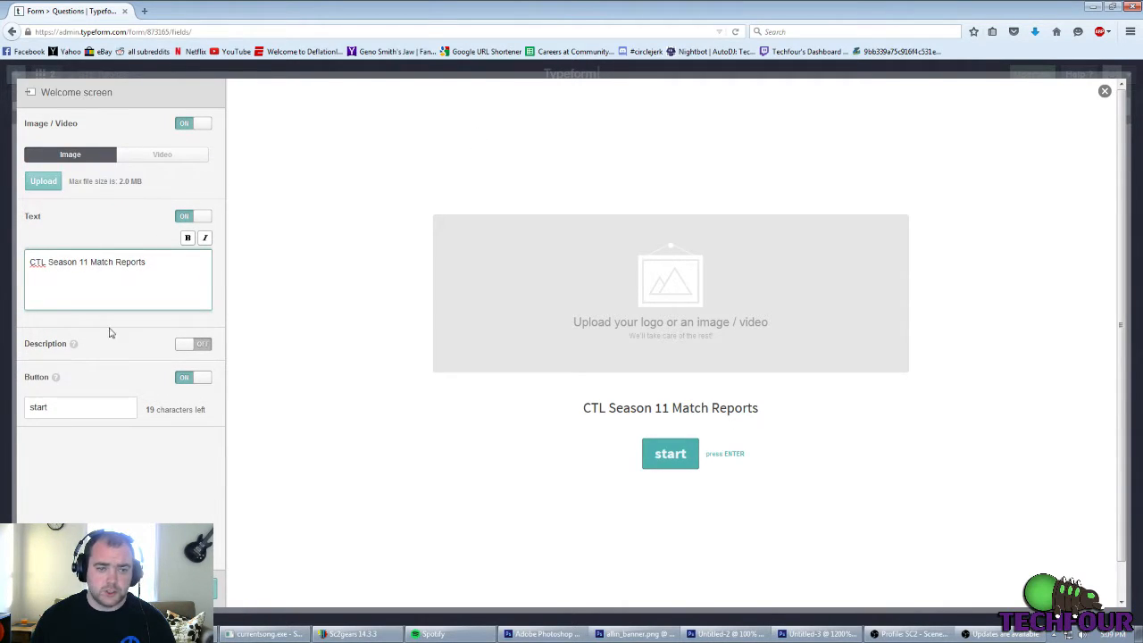
type("al")
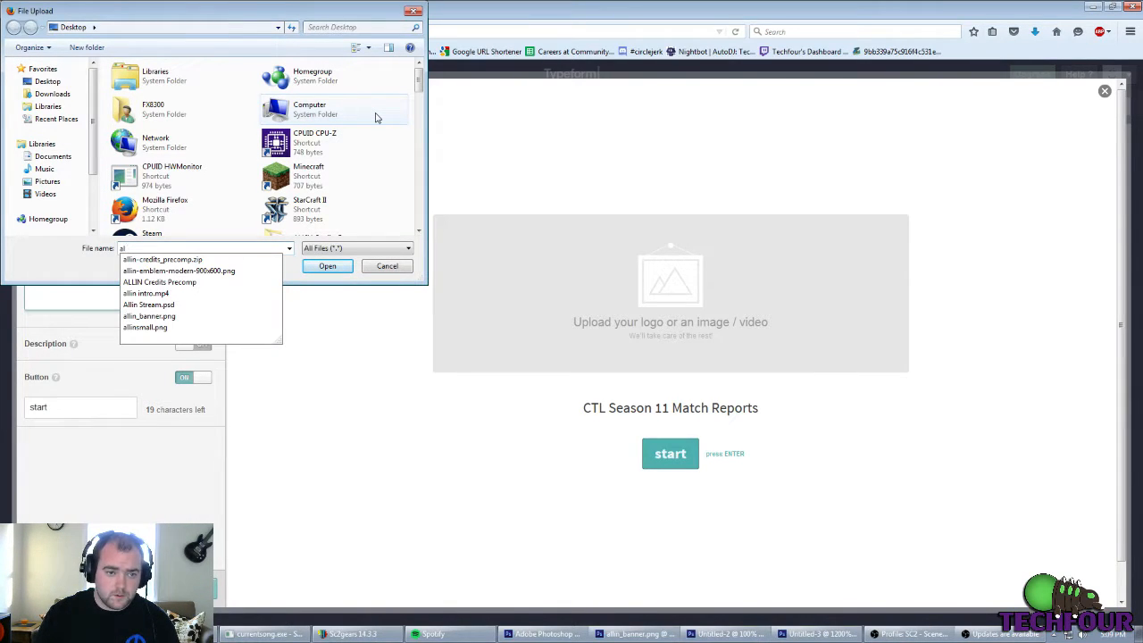
type("li")
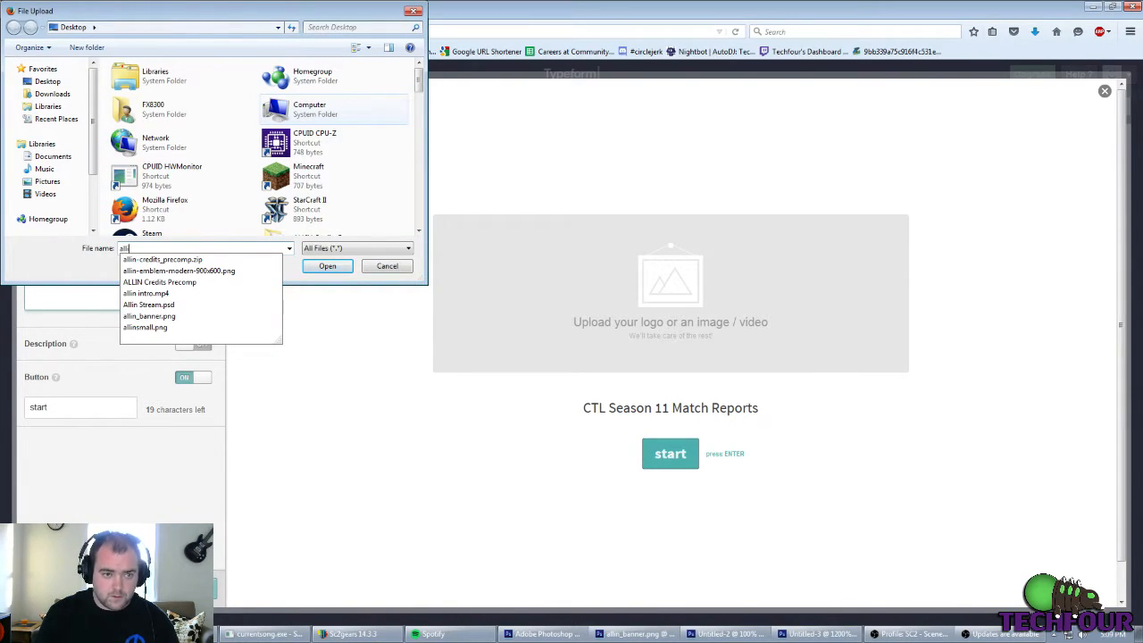
left_click(180, 328)
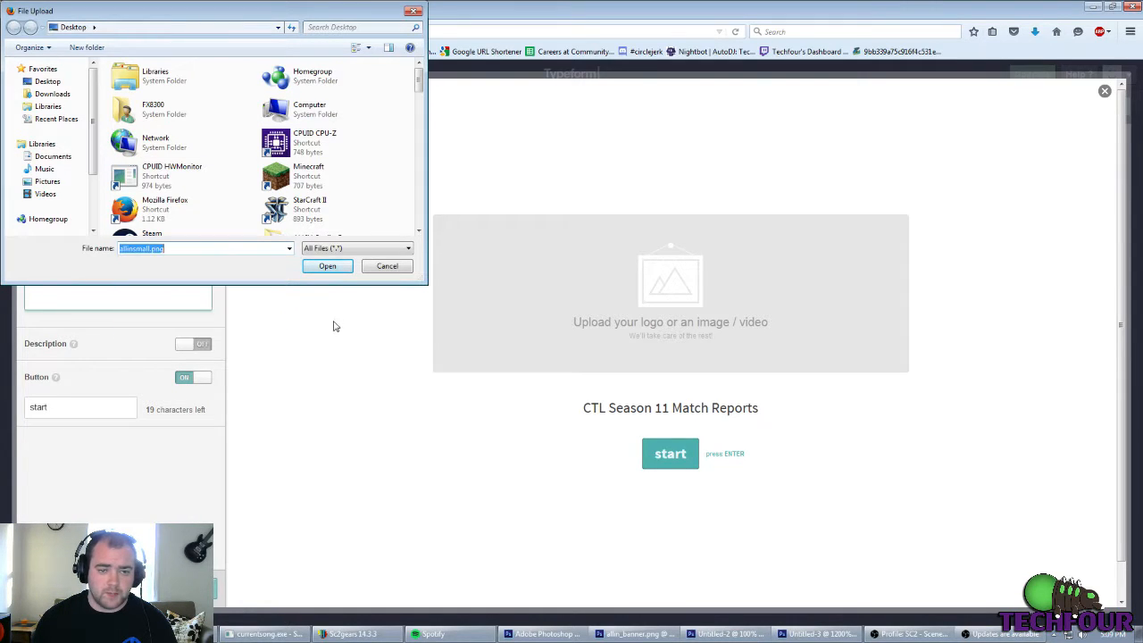
left_click(329, 267)
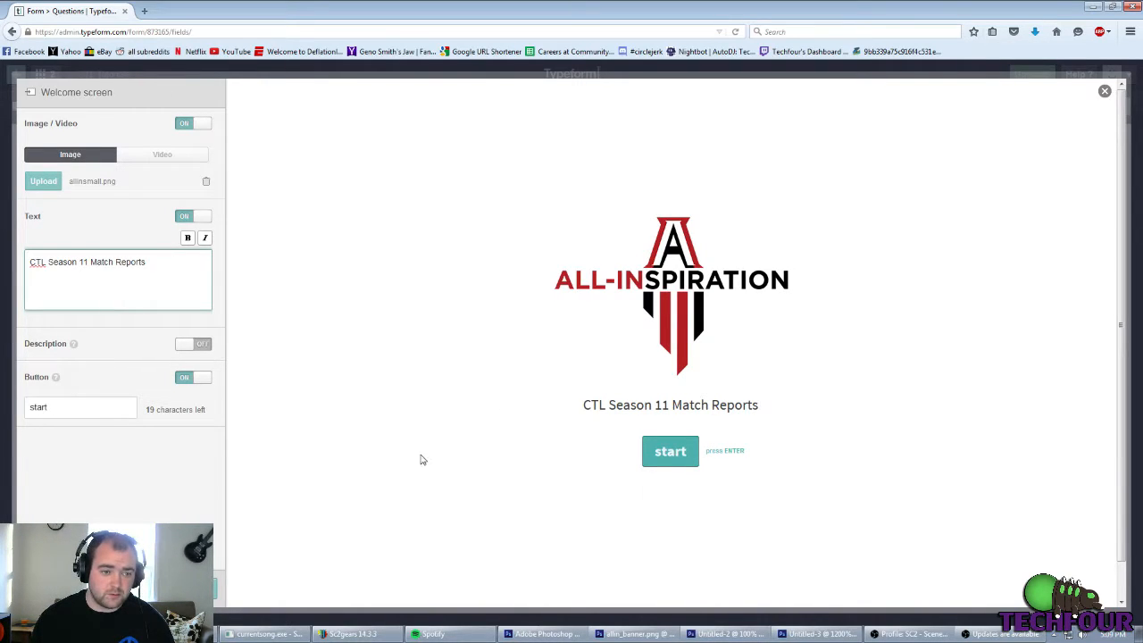
left_click(217, 598)
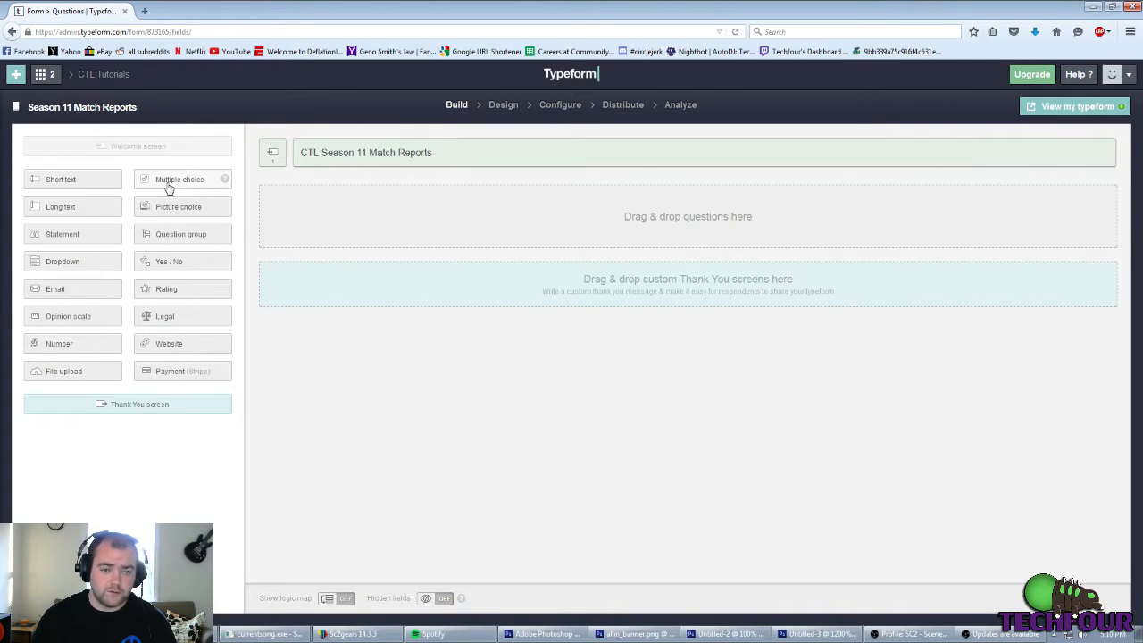
Step: Add a multiple choice question to the form that asks "What stage was this match in?"
left_click_drag(170, 188, 369, 200)
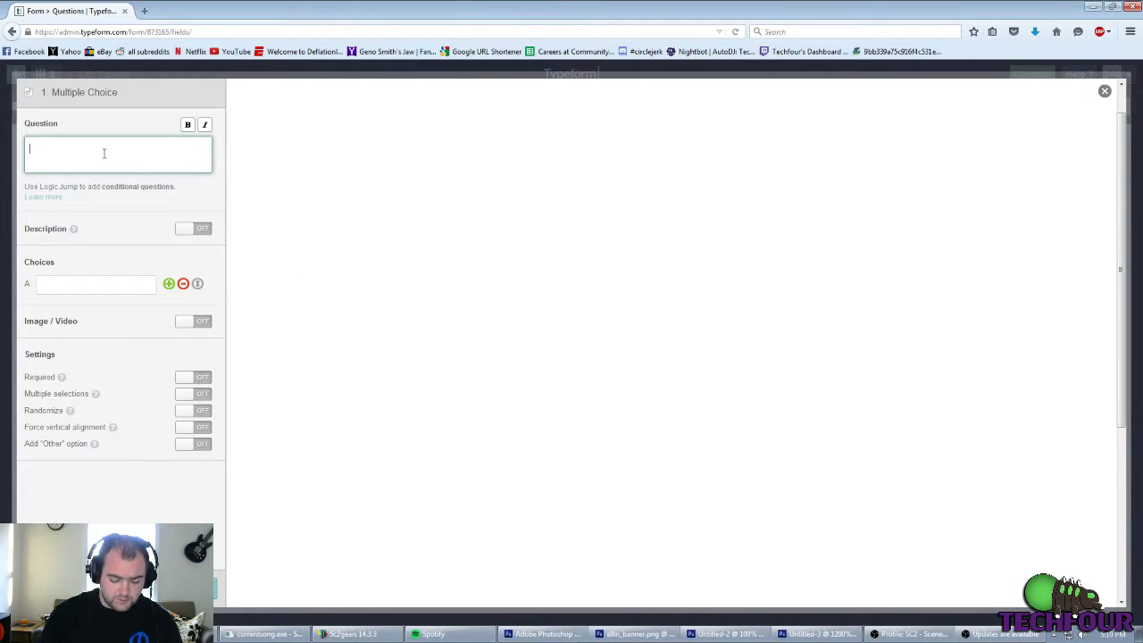
type("What stage is")
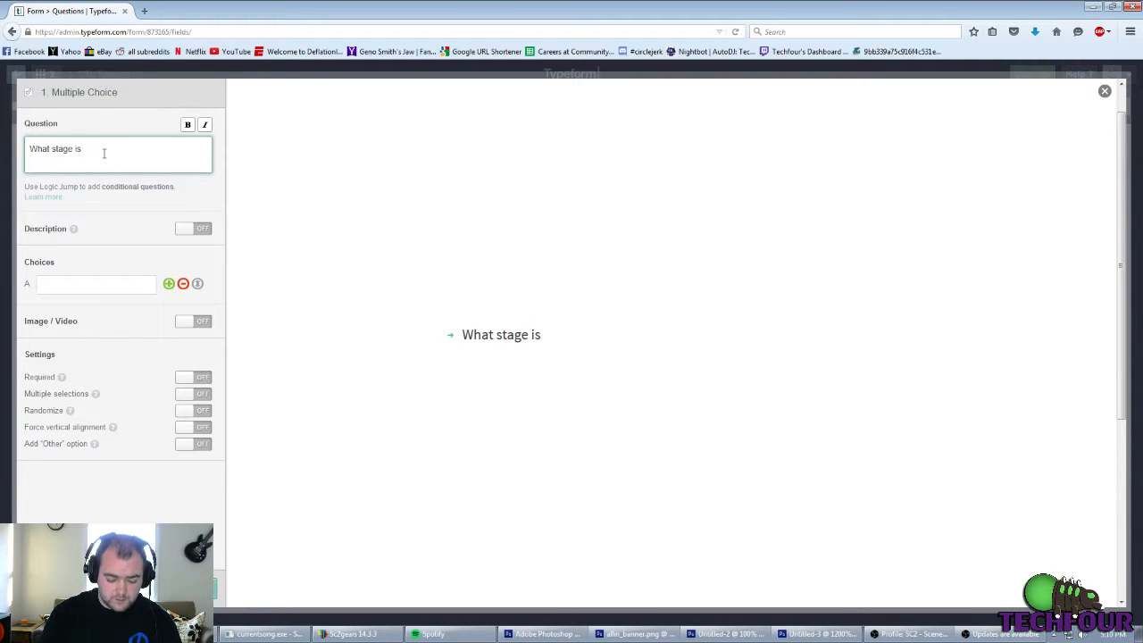
key("BackSpace")
key("BackSpace")
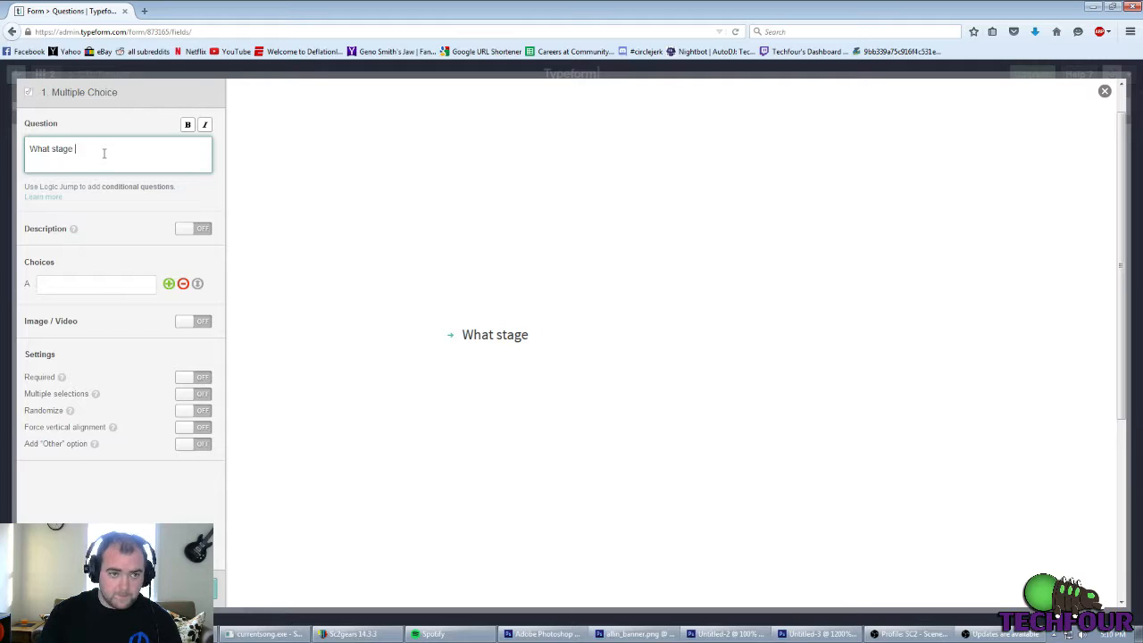
type("did this match")
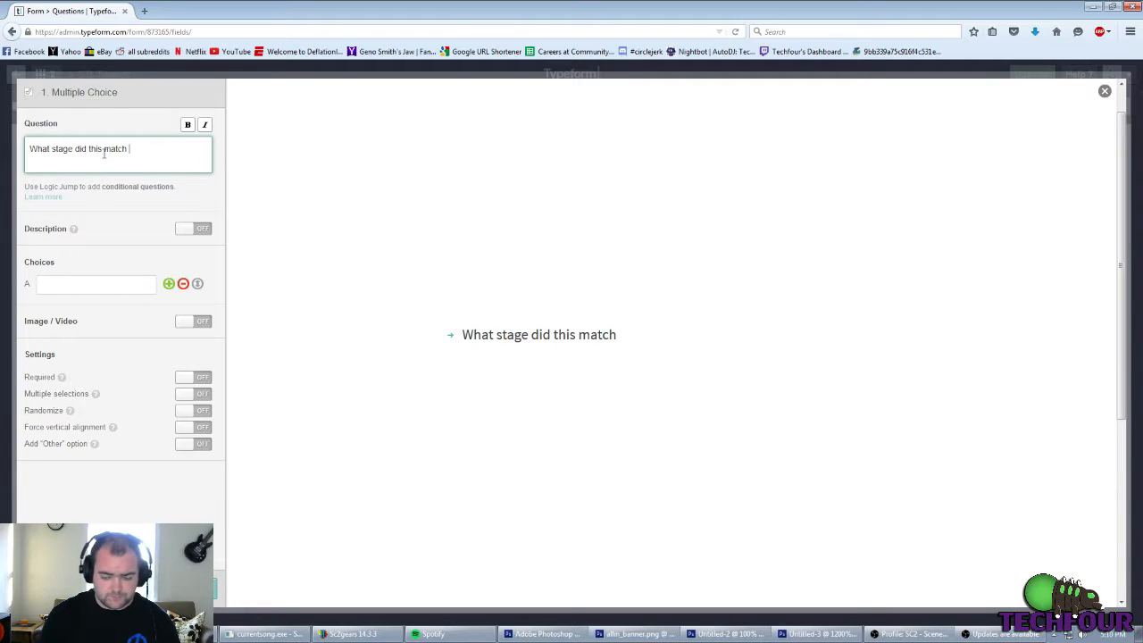
key("BackSpace")
key("BackSpace")
key("BackSpace")
key("BackSpace")
key("BackSpace")
key("BackSpace")
key("BackSpace")
key("BackSpace")
key("BackSpace")
key("BackSpace")
key("BackSpace")
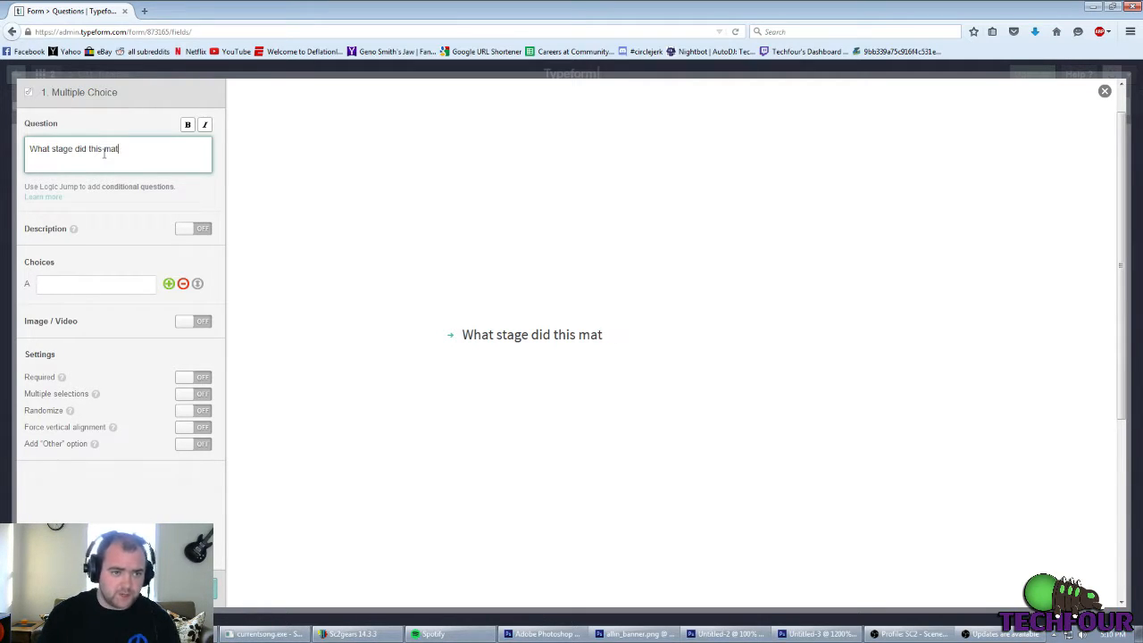
key("BackSpace")
key("BackSpace")
key("BackSpace")
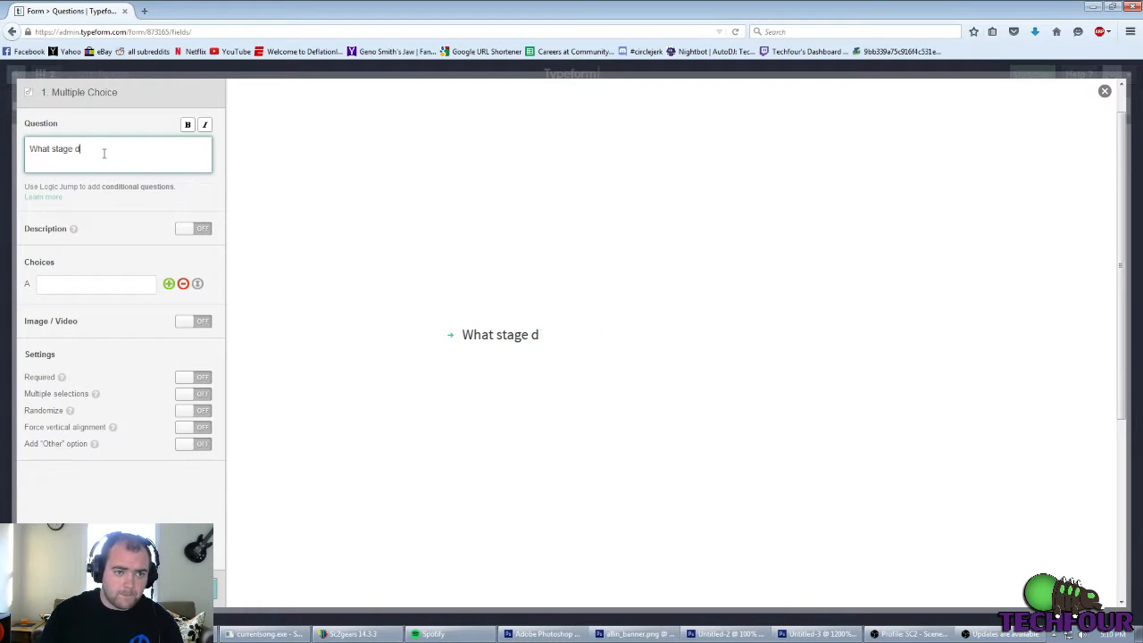
type("was thi")
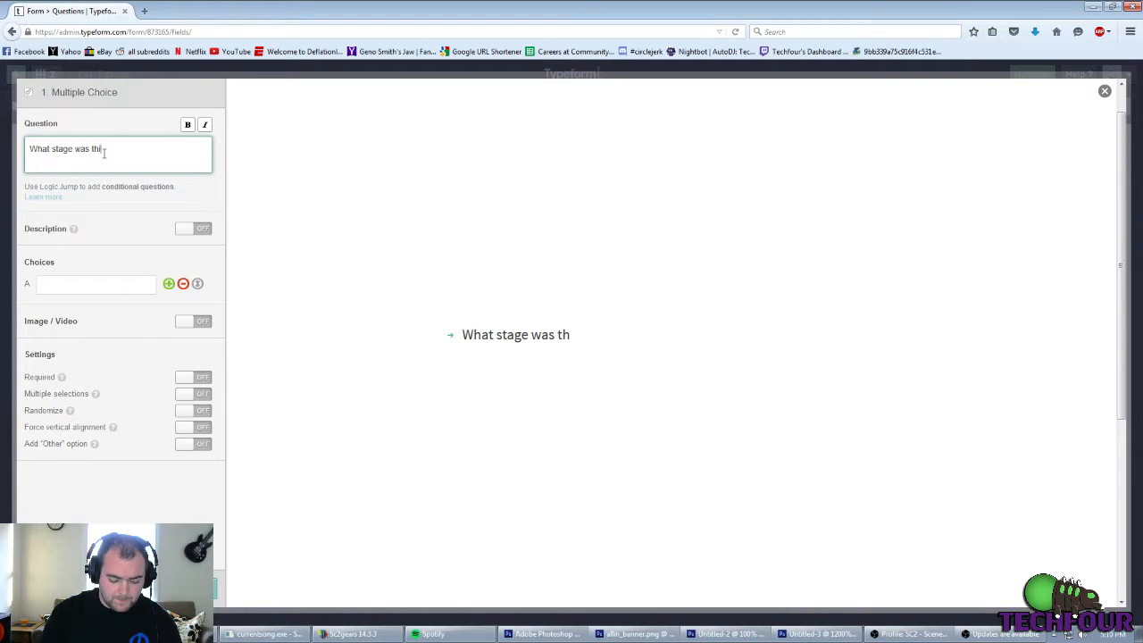
type("s match in?")
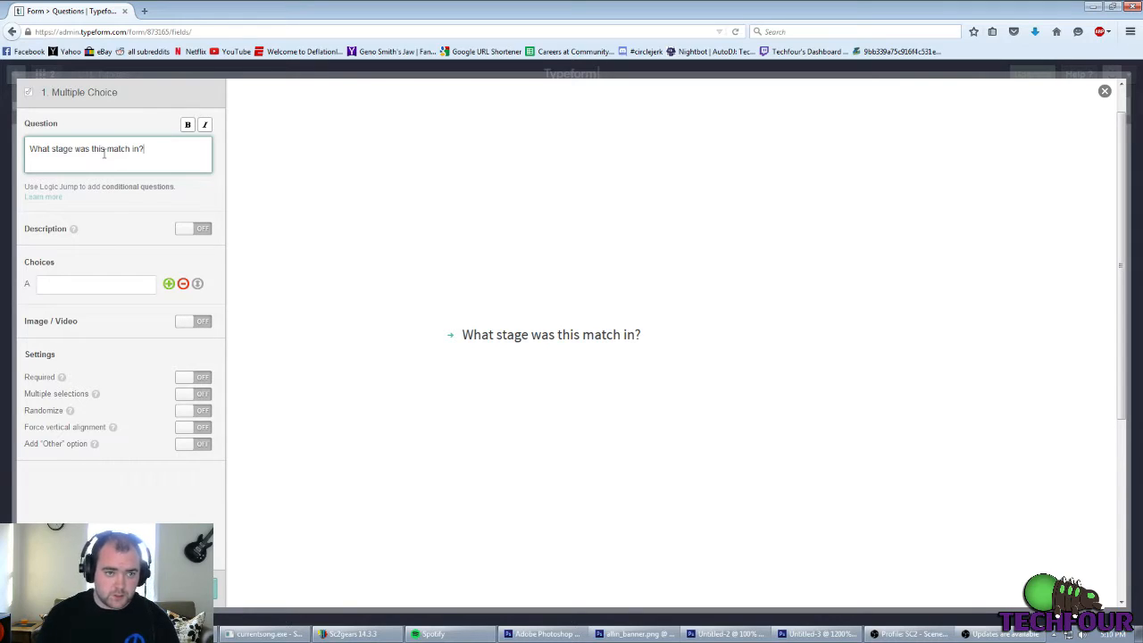
Step: Give the stage question exactly three choices: Group Stage 1, Group Stage 2 and Playoffs
left_click(122, 283)
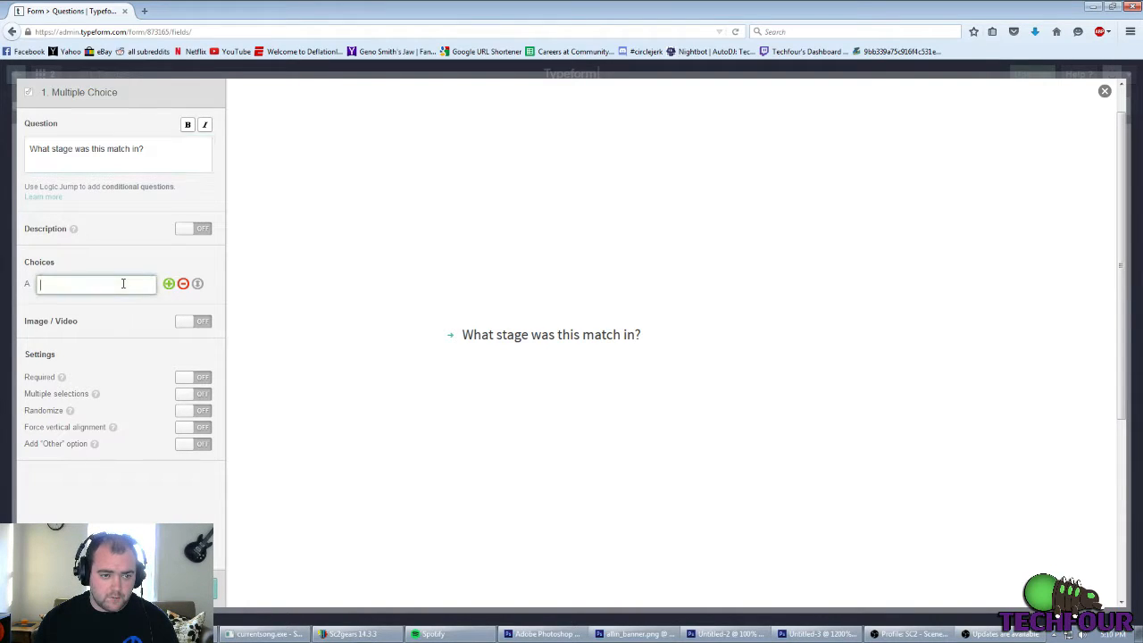
type("Group Stage 1")
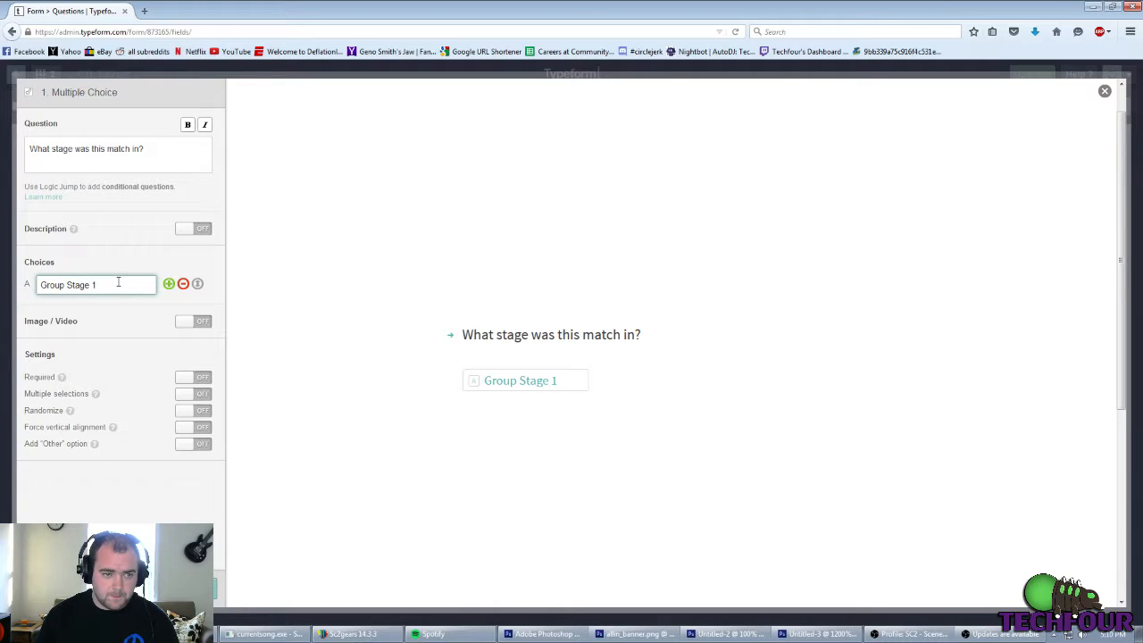
key("Return")
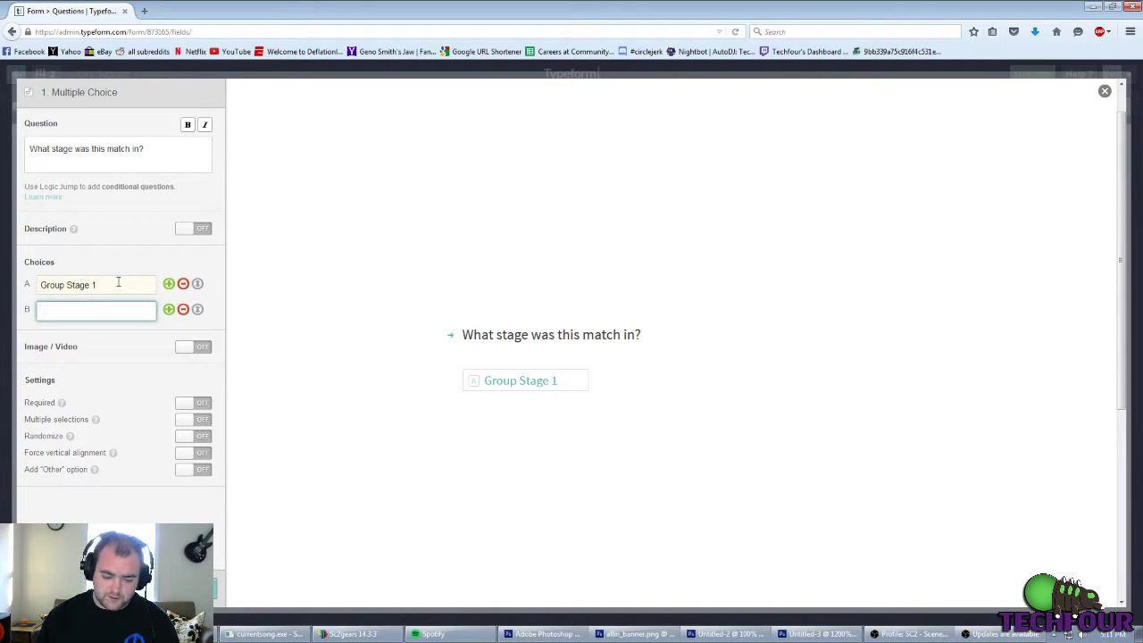
type("Group Sta")
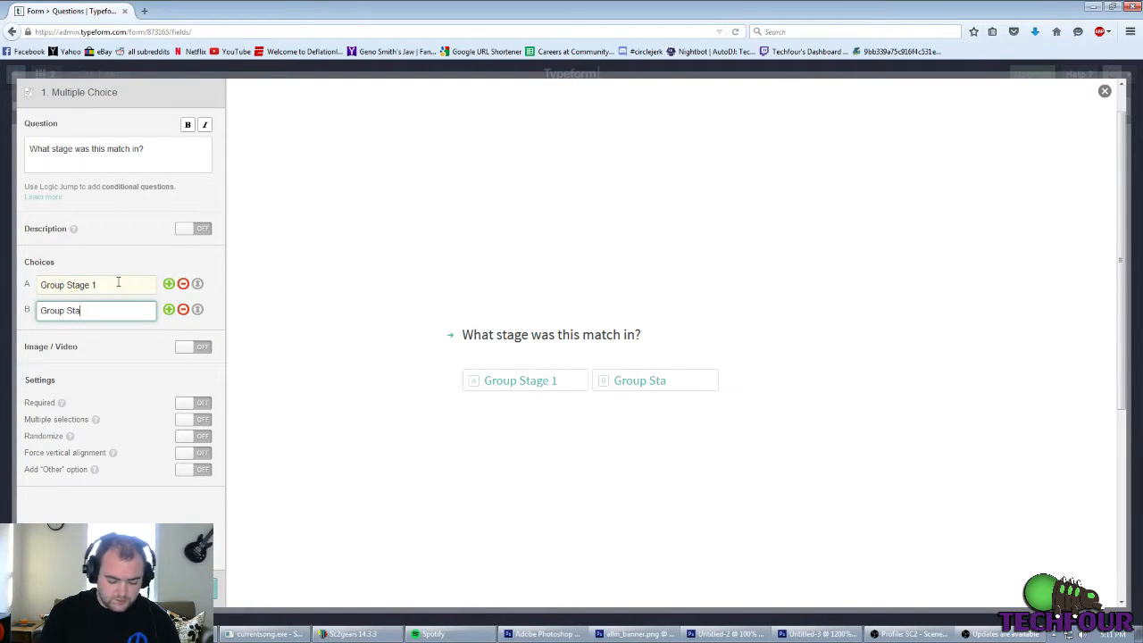
type("ge 2")
key("Return")
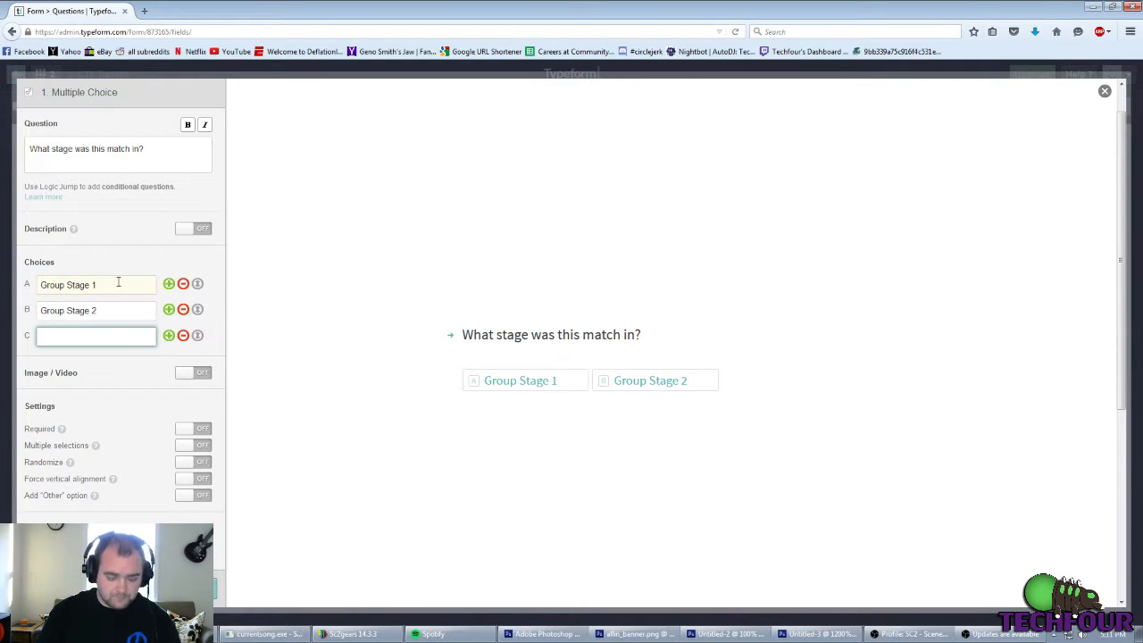
type("Playoofs")
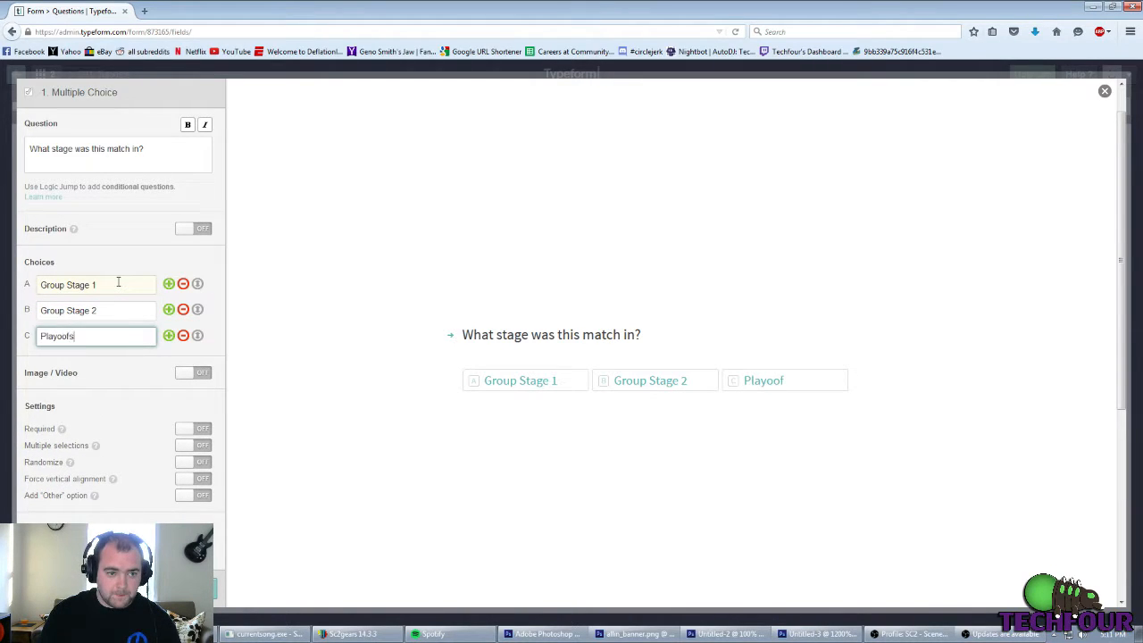
key("BackSpace")
key("BackSpace")
type("ffs")
key("Return")
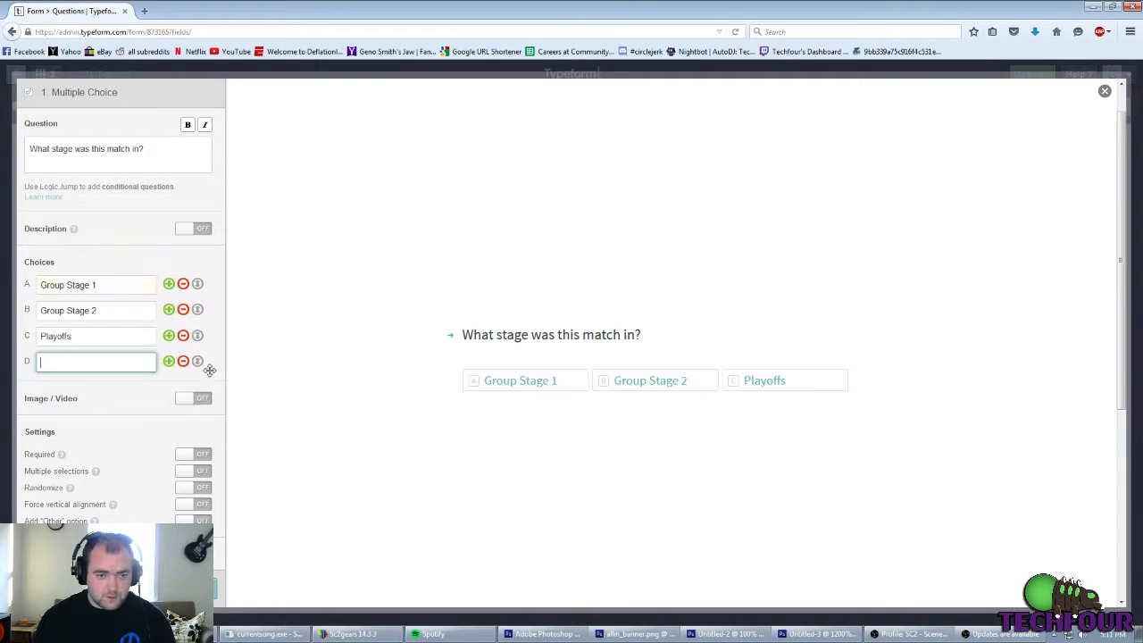
left_click(184, 360)
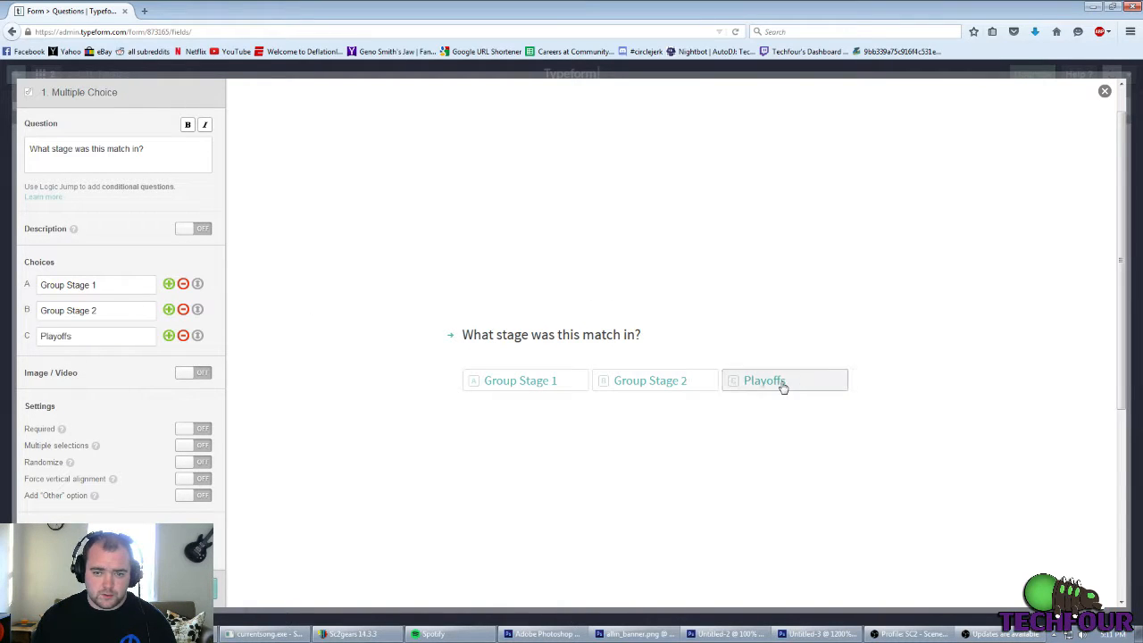
Step: Enable the stage question's description and copy the web address of the Chobo Team League Season 11 wiki's Group Stage 1 page
left_click(202, 228)
left_click(83, 297)
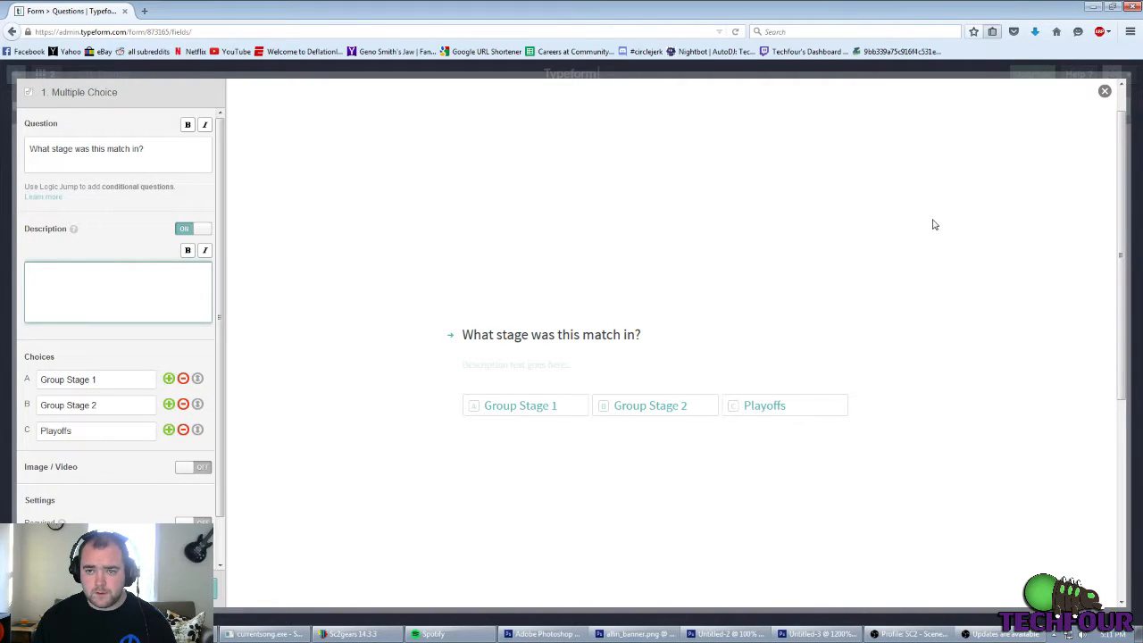
middle_click(681, 234)
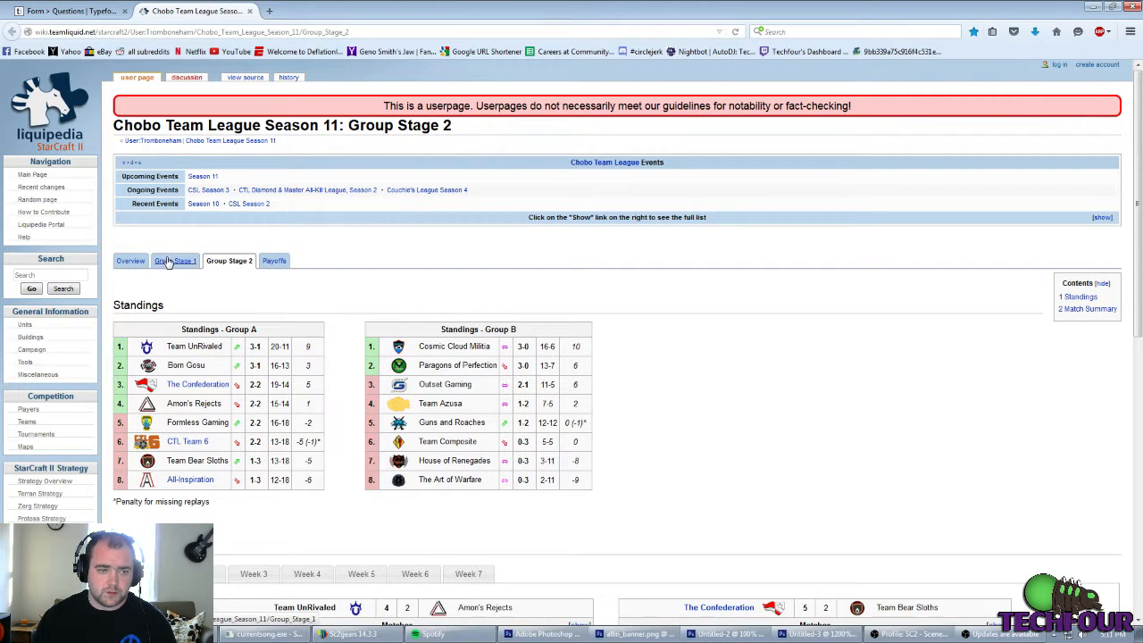
left_click(171, 260)
left_click(123, 32)
key("ctrl+c")
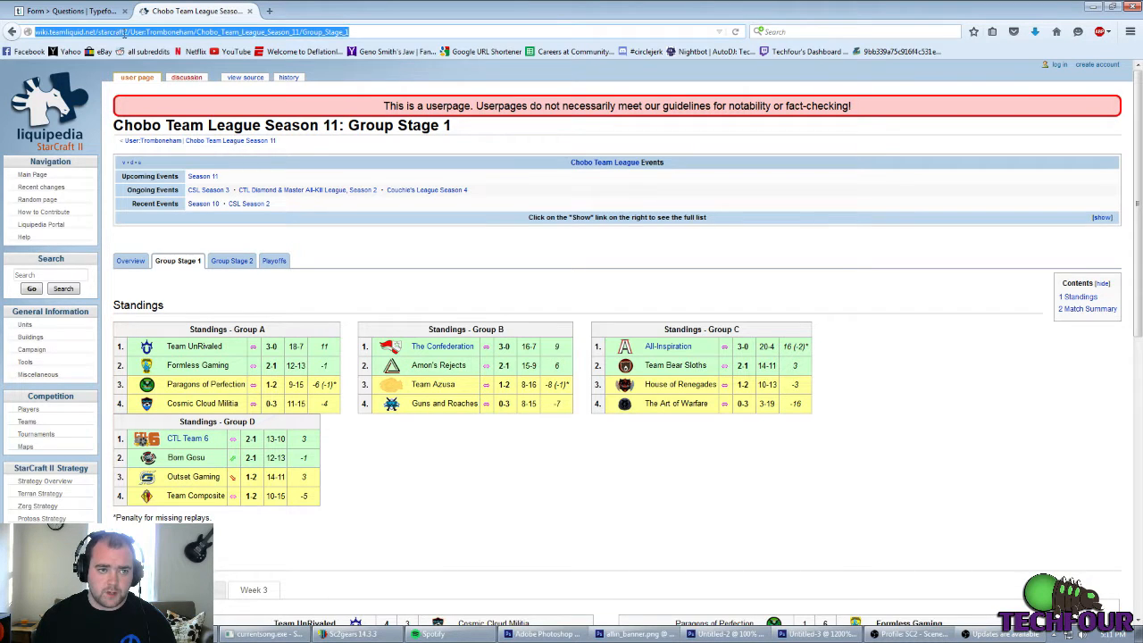
Step: Set the stage question's description to "For questions, please take a look at the format:" followed by the copied link, and save the question
left_click(85, 11)
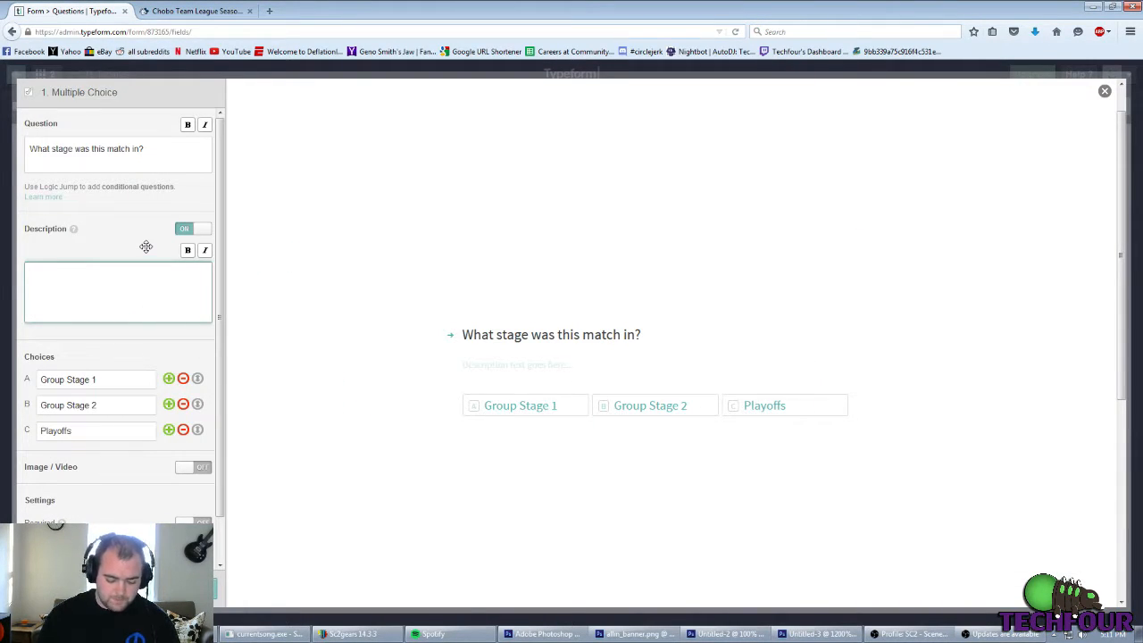
type("For ")
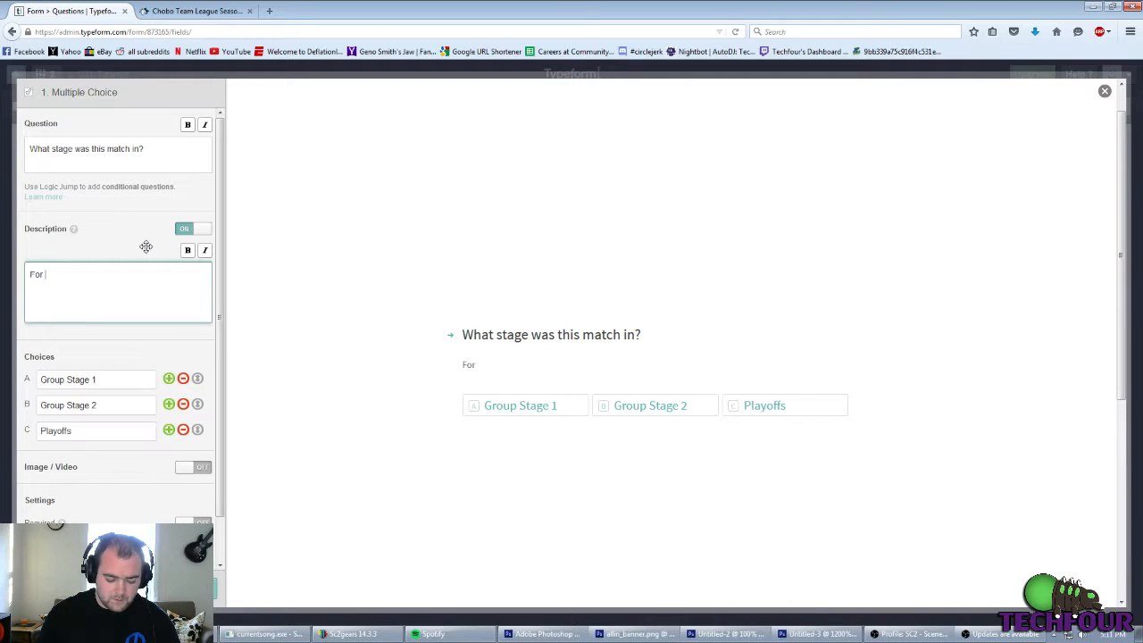
type("questions")
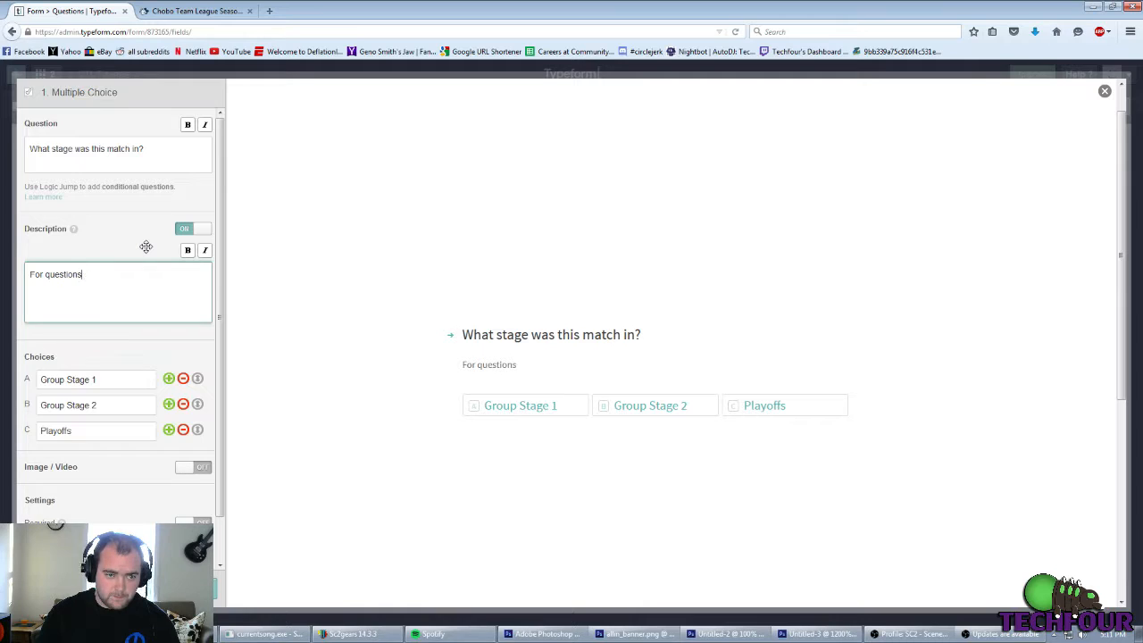
type(", please t")
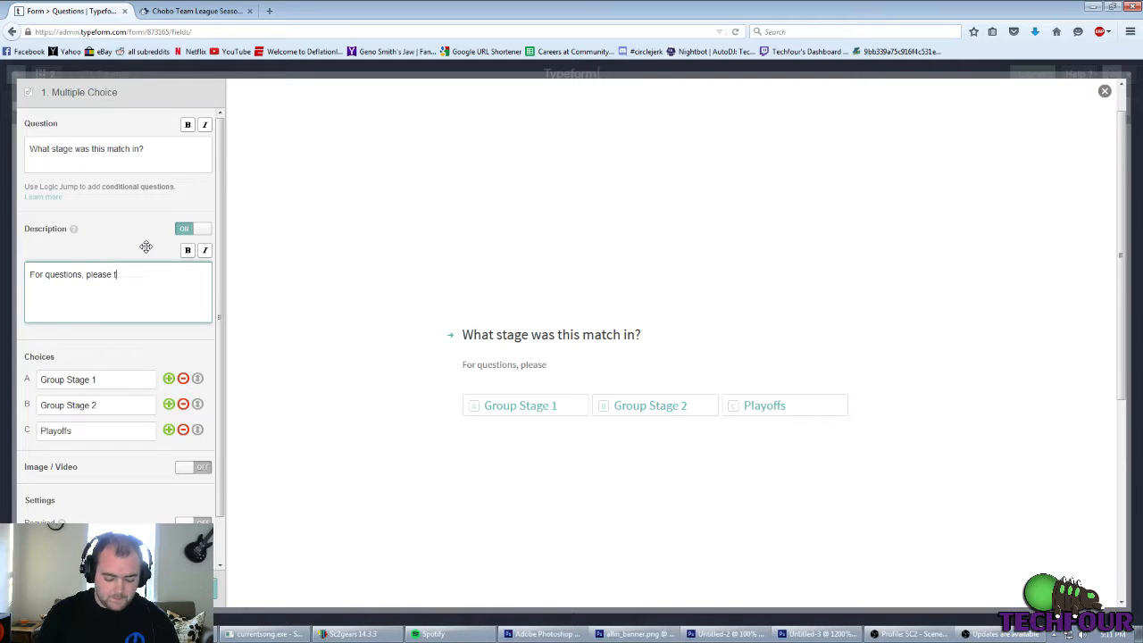
type("ake a look a")
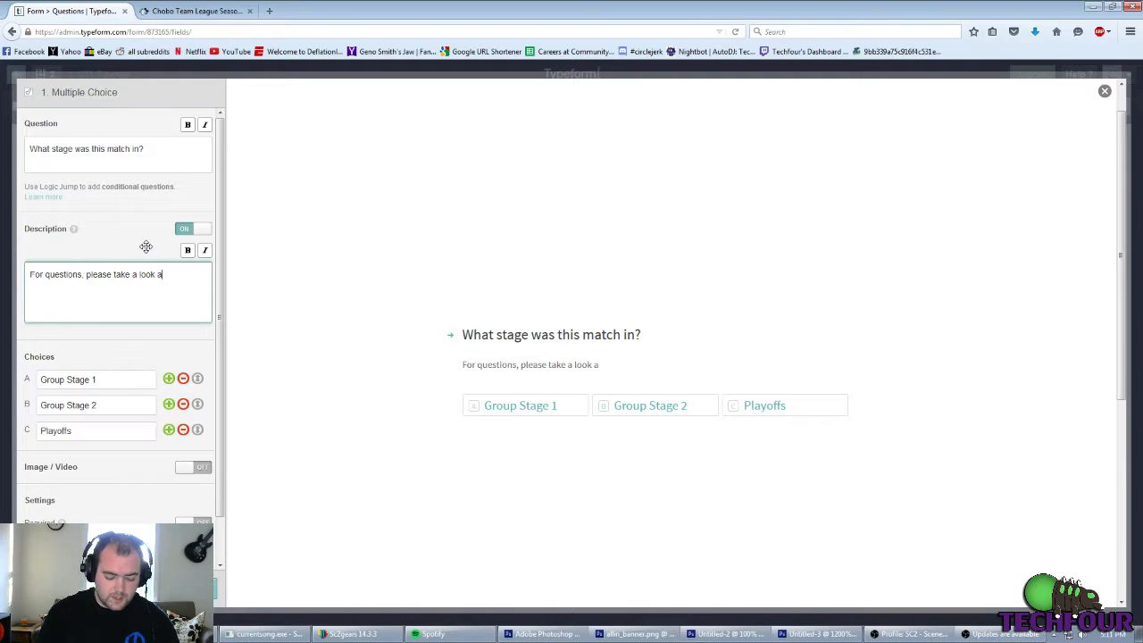
type("t the form")
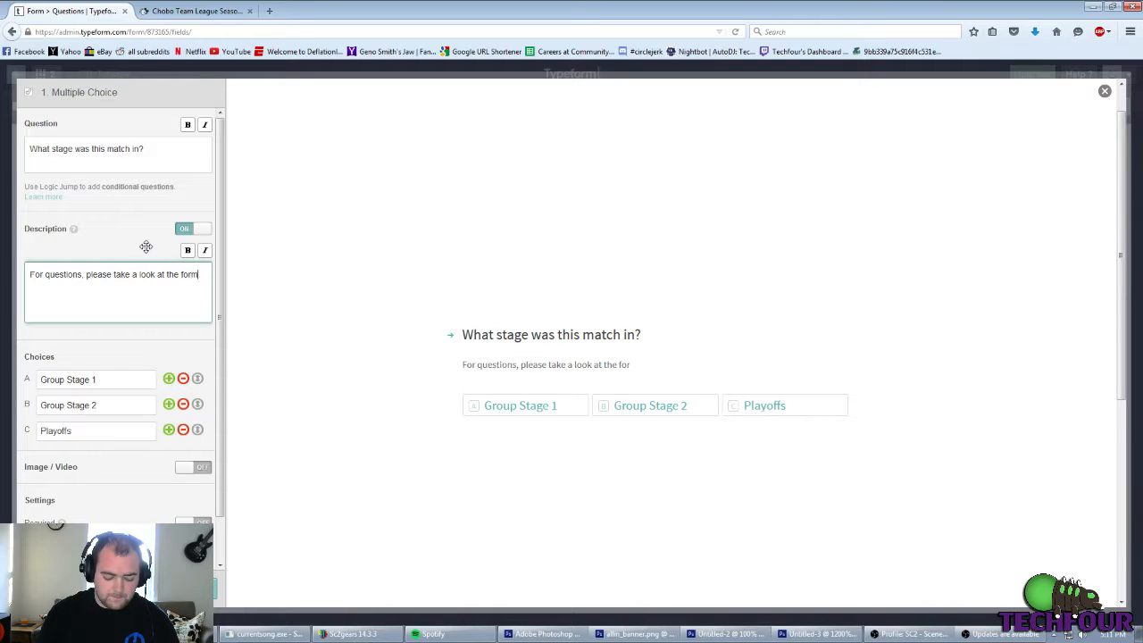
type("at")
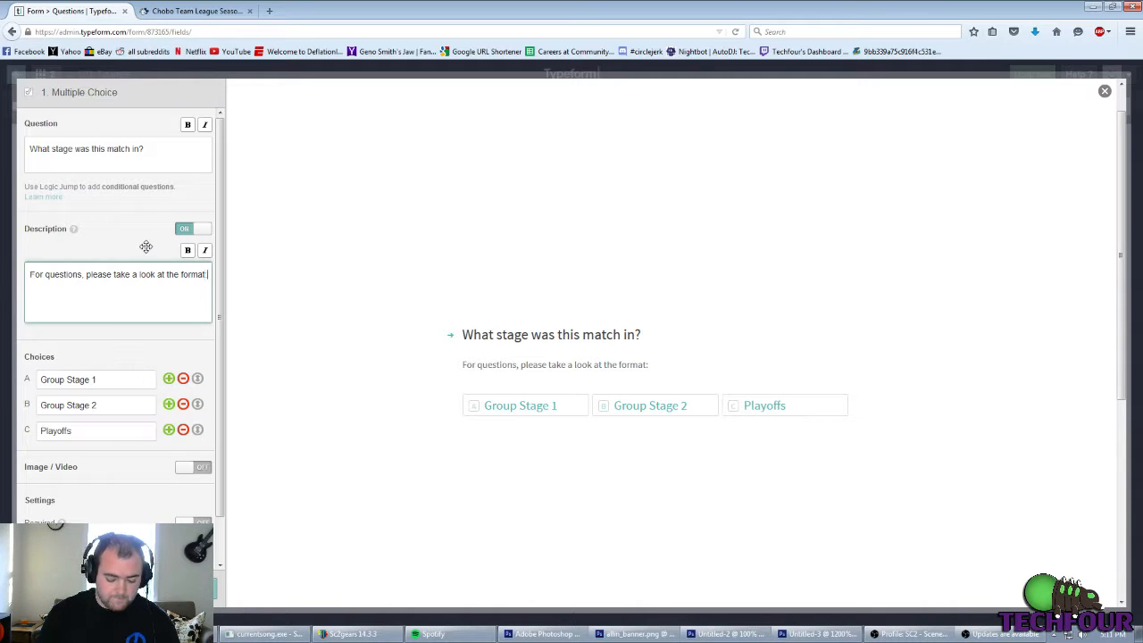
type(":")
key("ctrl+v")
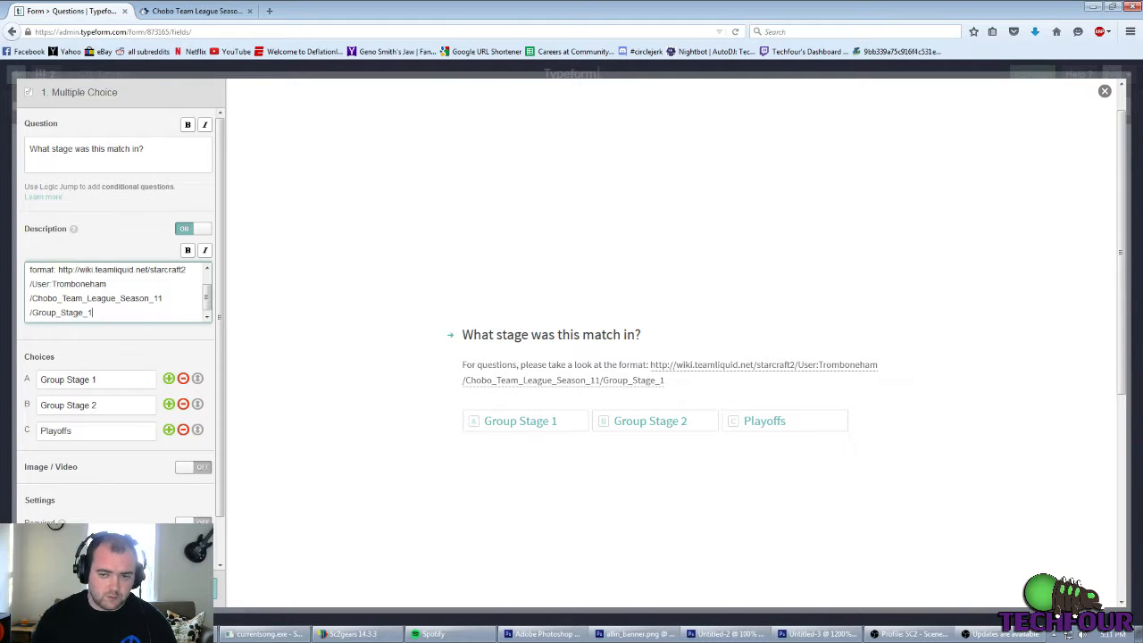
left_click(188, 588)
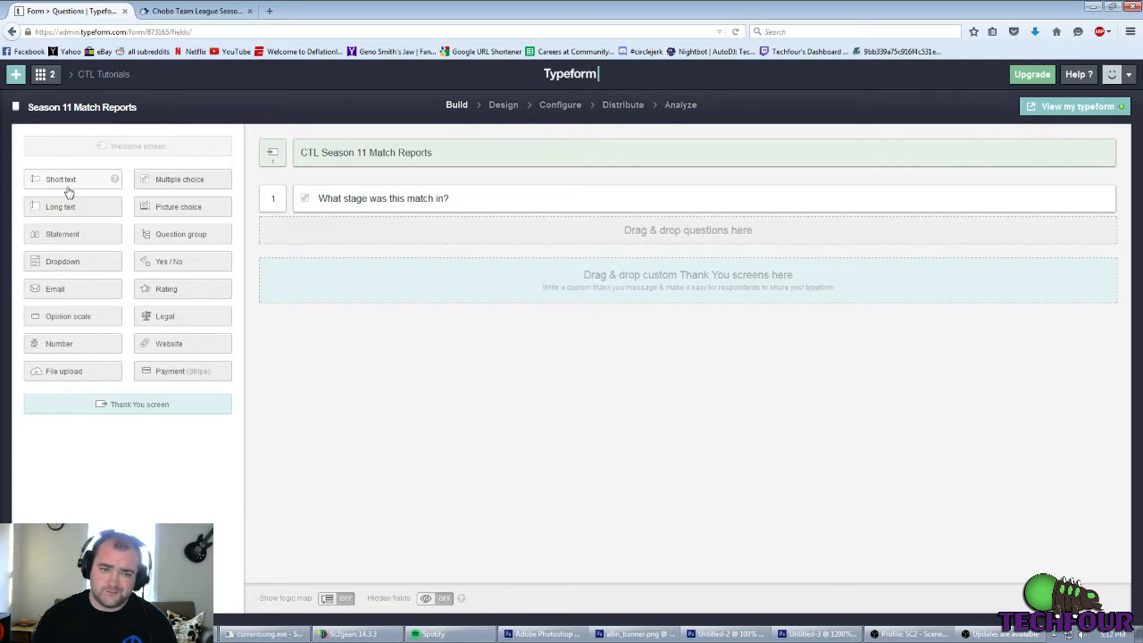
Step: Add a short text question to the form that asks "What week did this match take place?"
left_click_drag(68, 189, 337, 247)
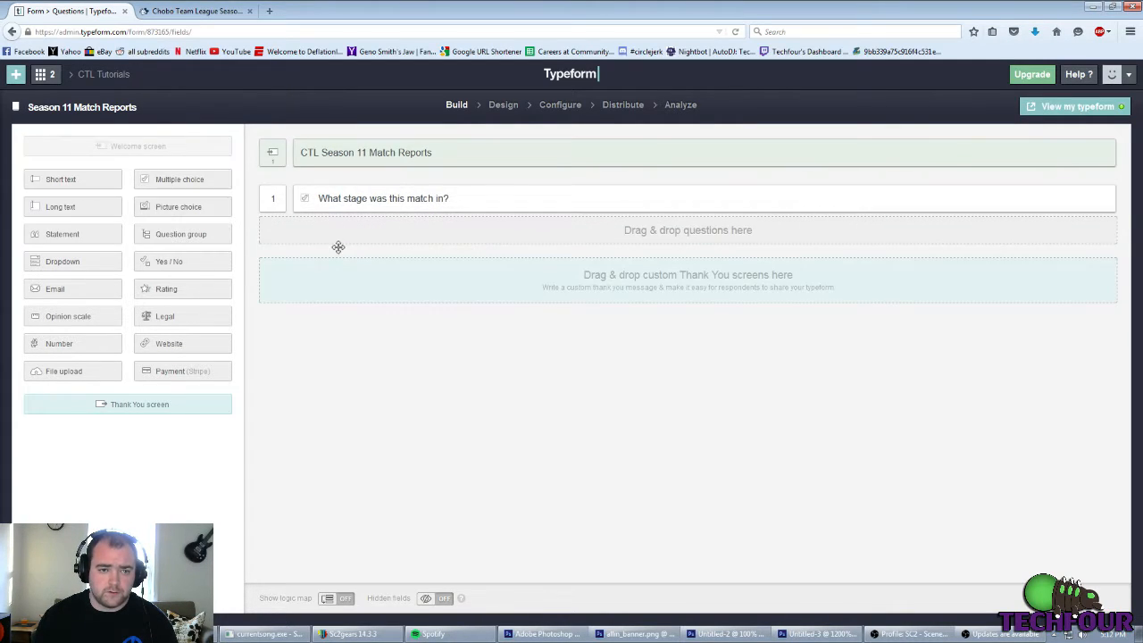
left_click(59, 188)
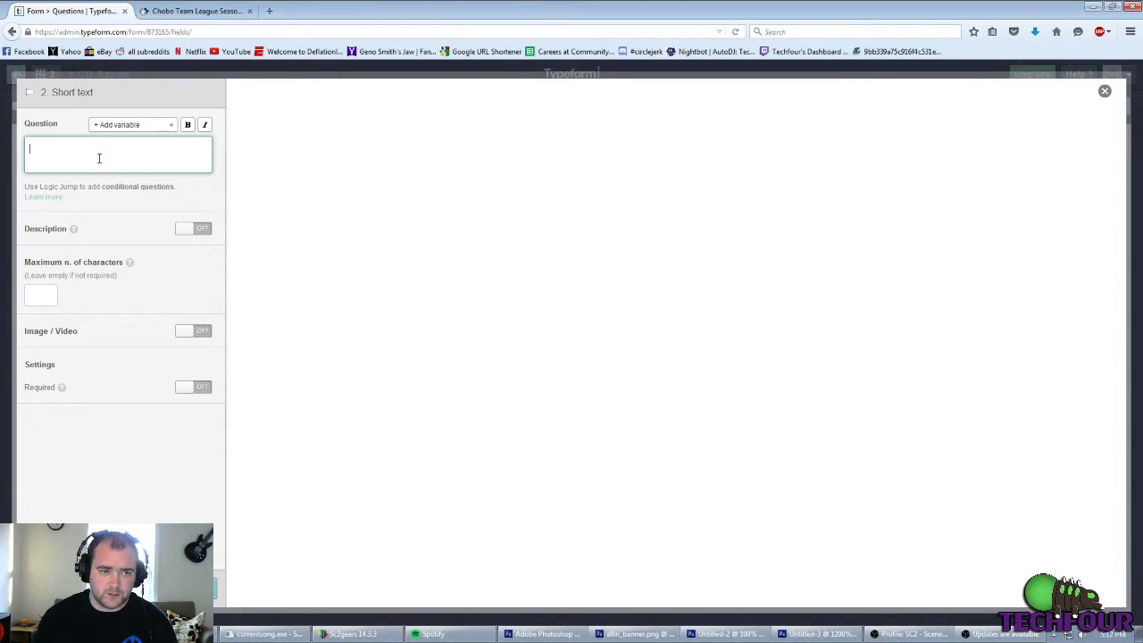
type("What")
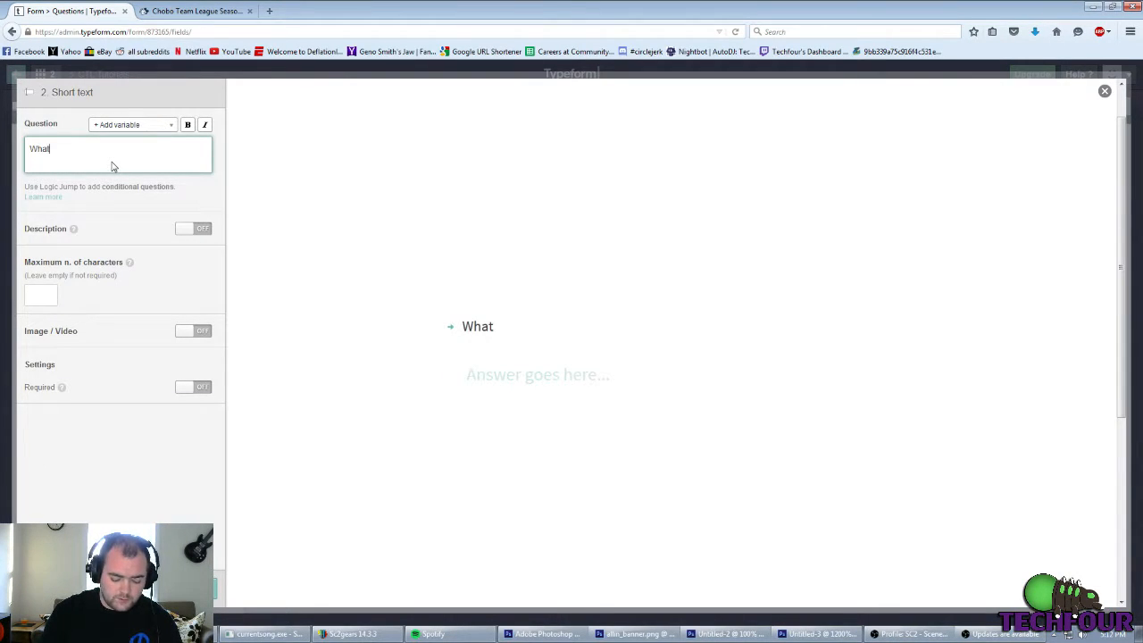
type(" week did ")
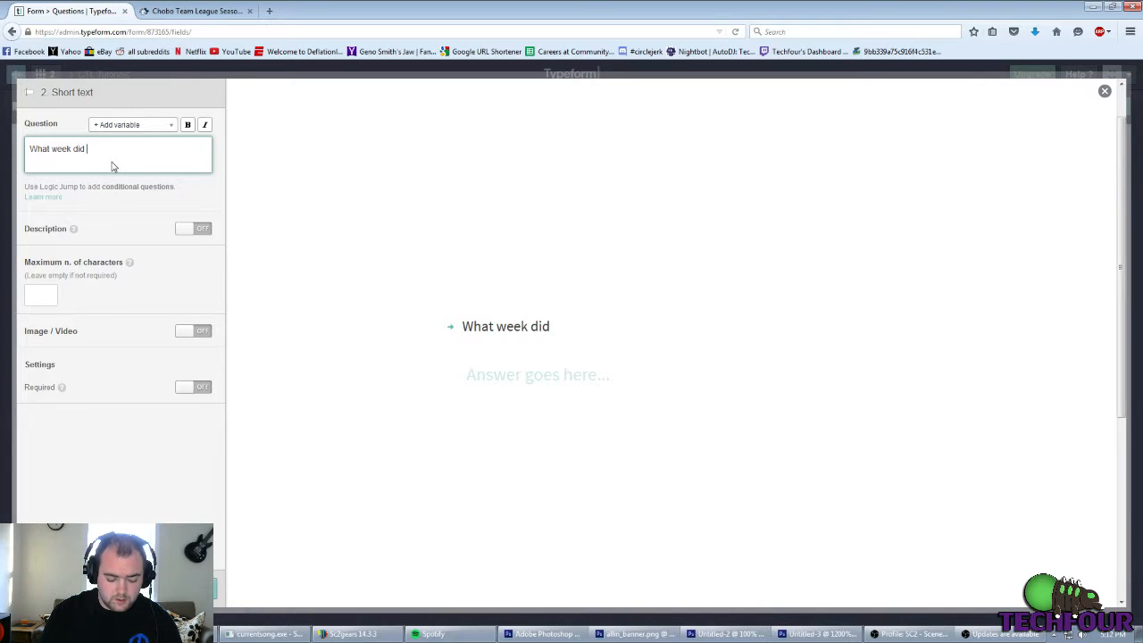
type("this match t")
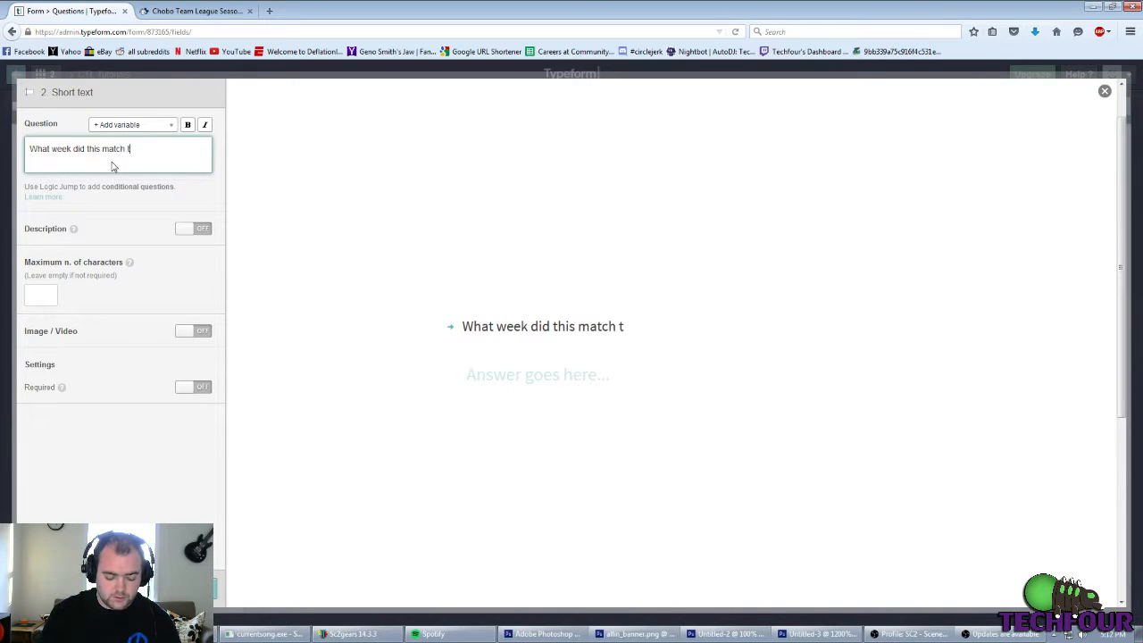
type("ake place?")
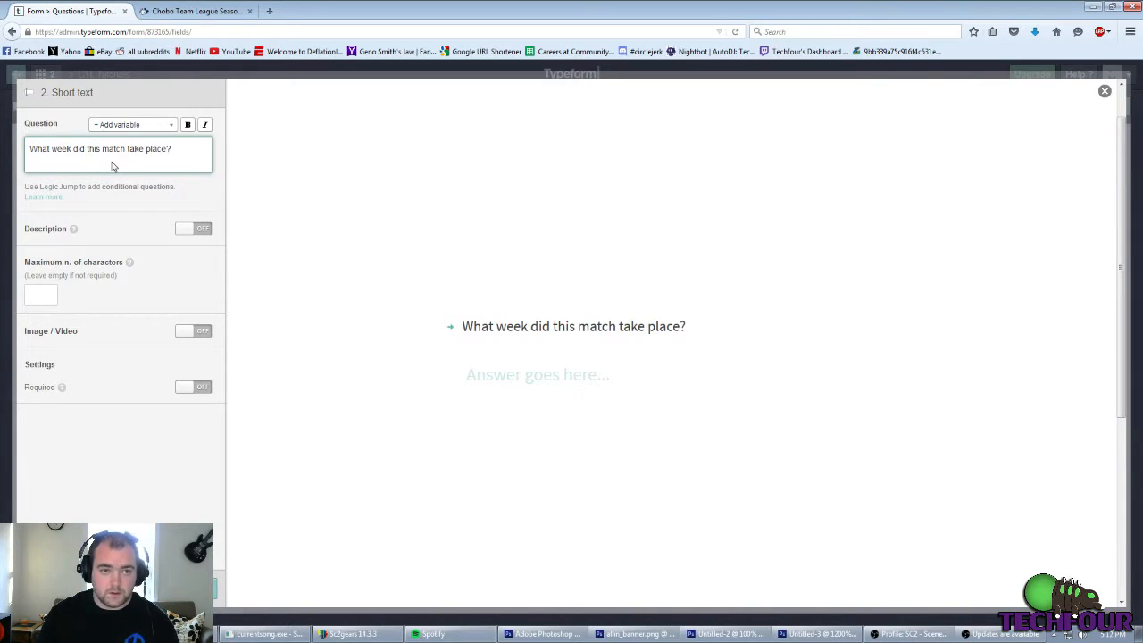
Step: Limit the week question's answer to 25 characters, add the description "example: week 3", and save the question
left_click(45, 299)
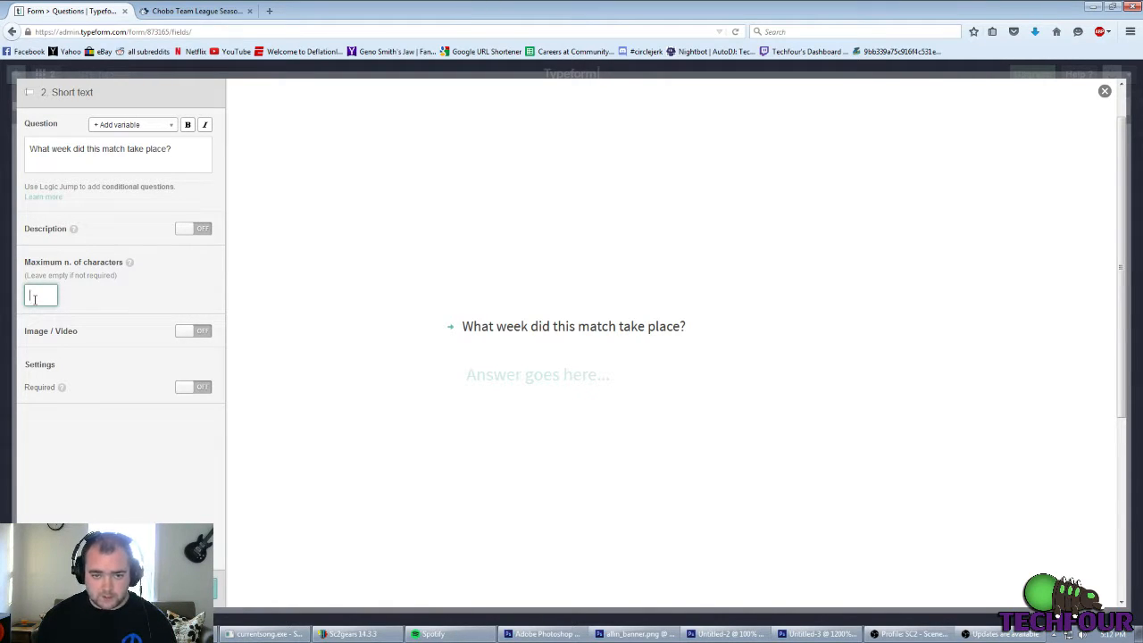
type("26")
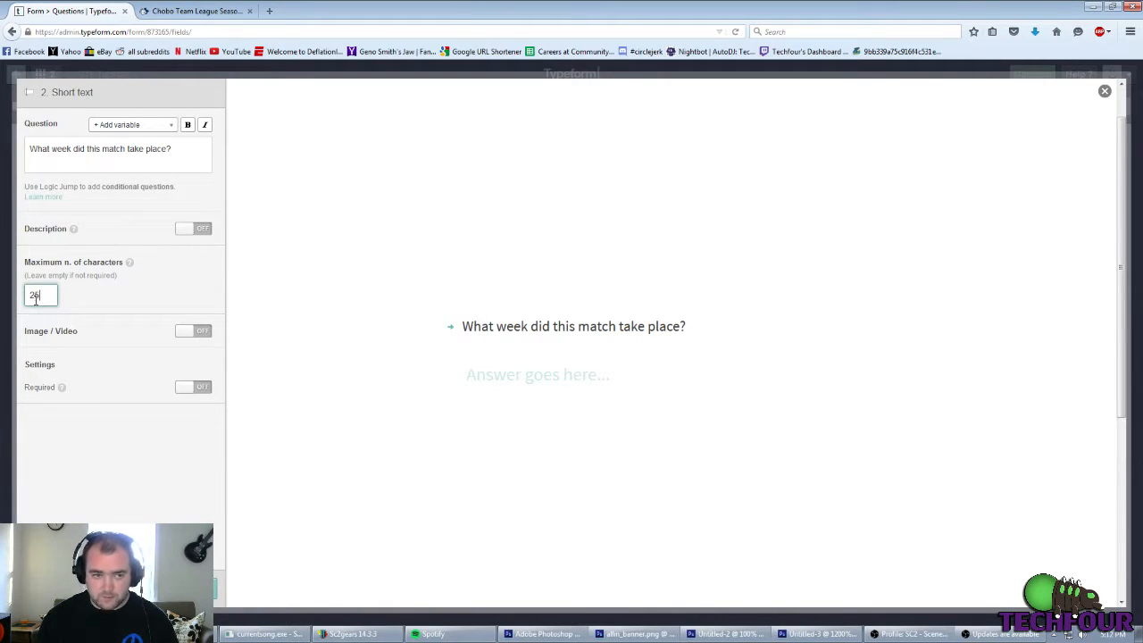
left_click(188, 229)
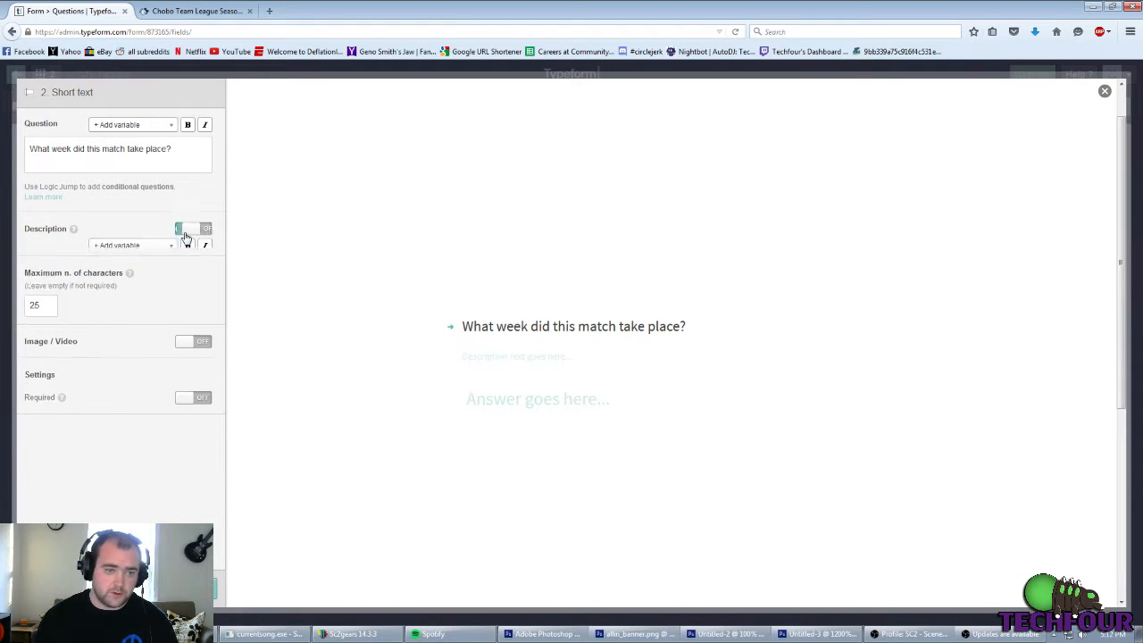
left_click(55, 286)
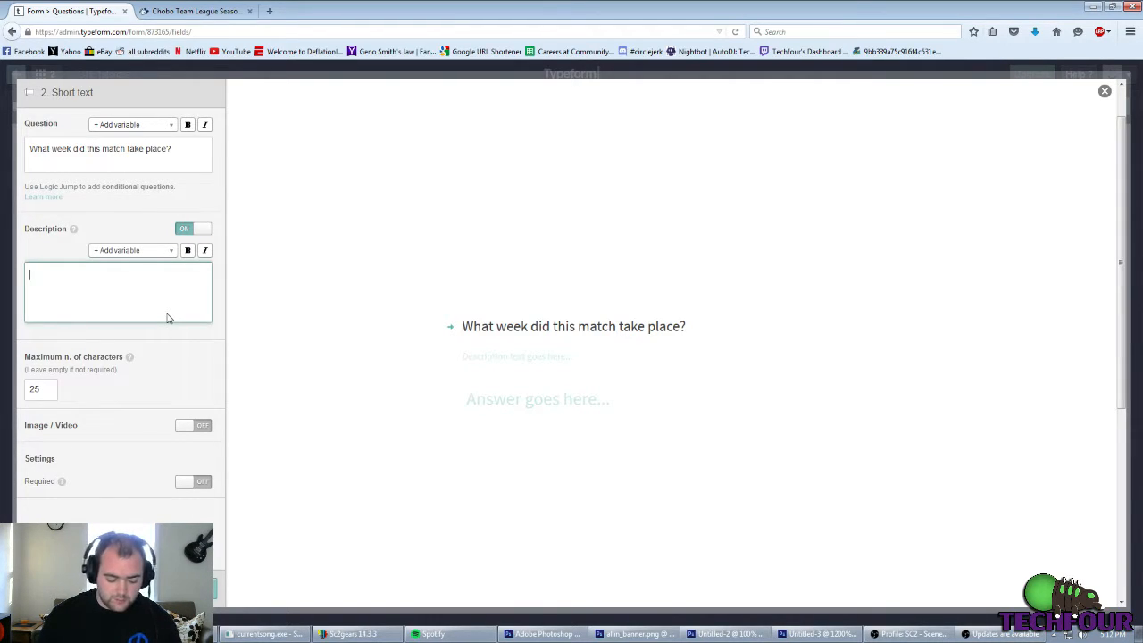
type("exam")
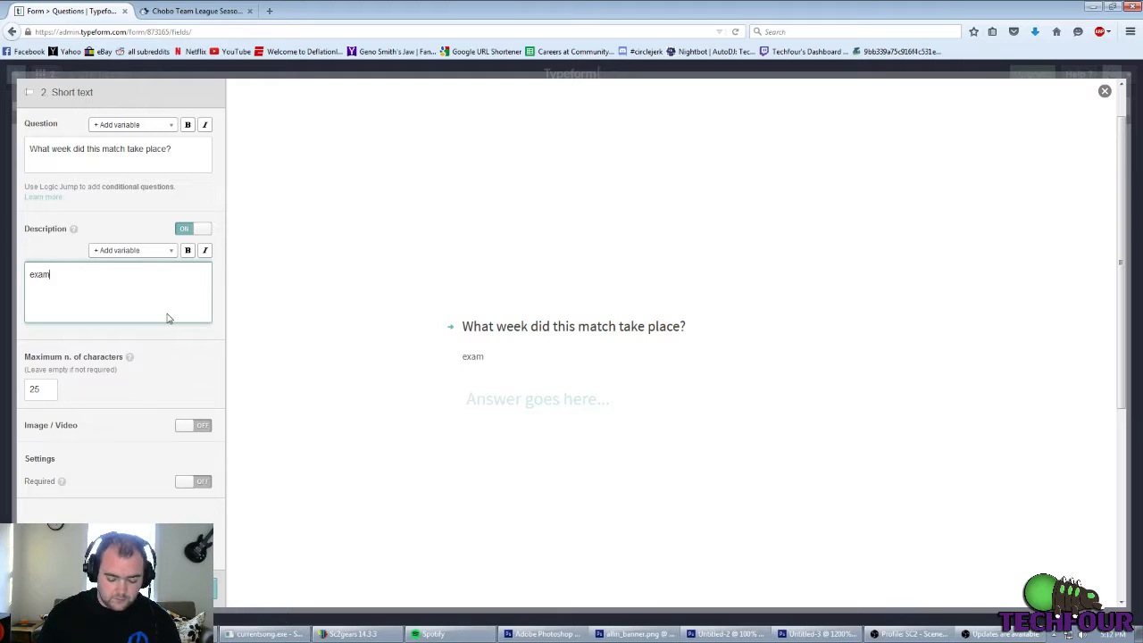
type("ple: week 3")
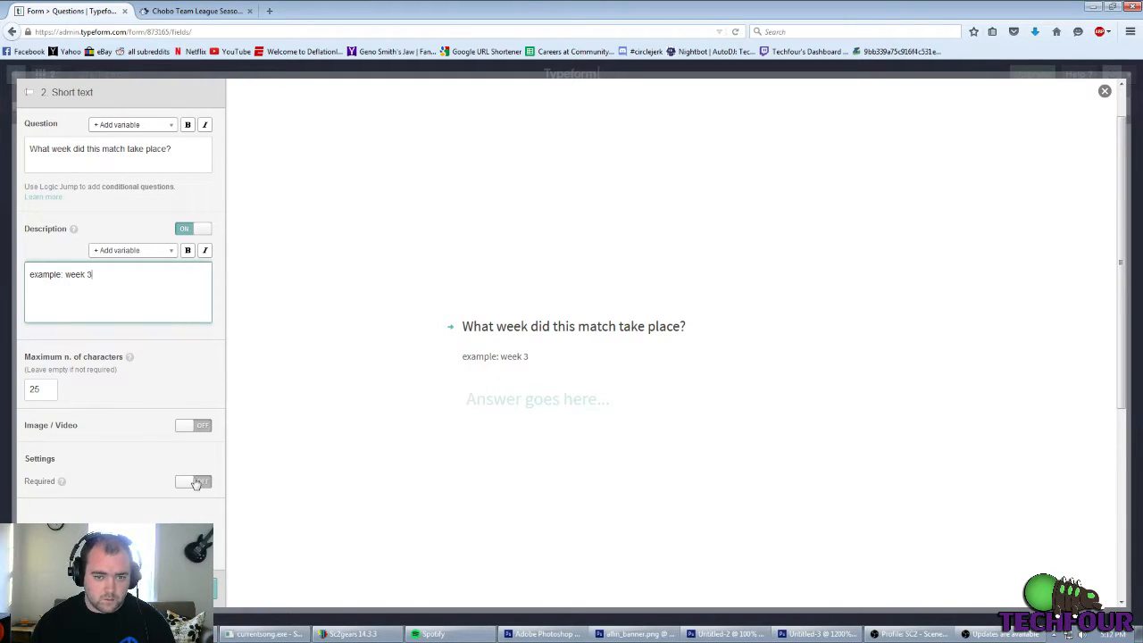
left_click(193, 588)
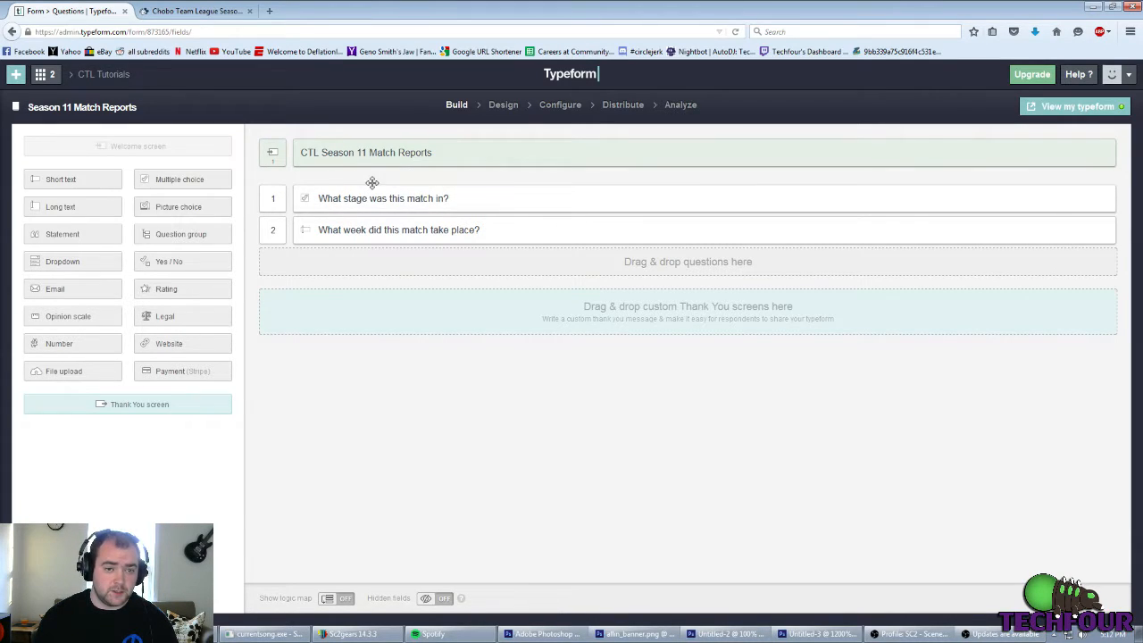
Step: Add another short text question to the form that asks "What is your SC2 account name?"
left_click(57, 181)
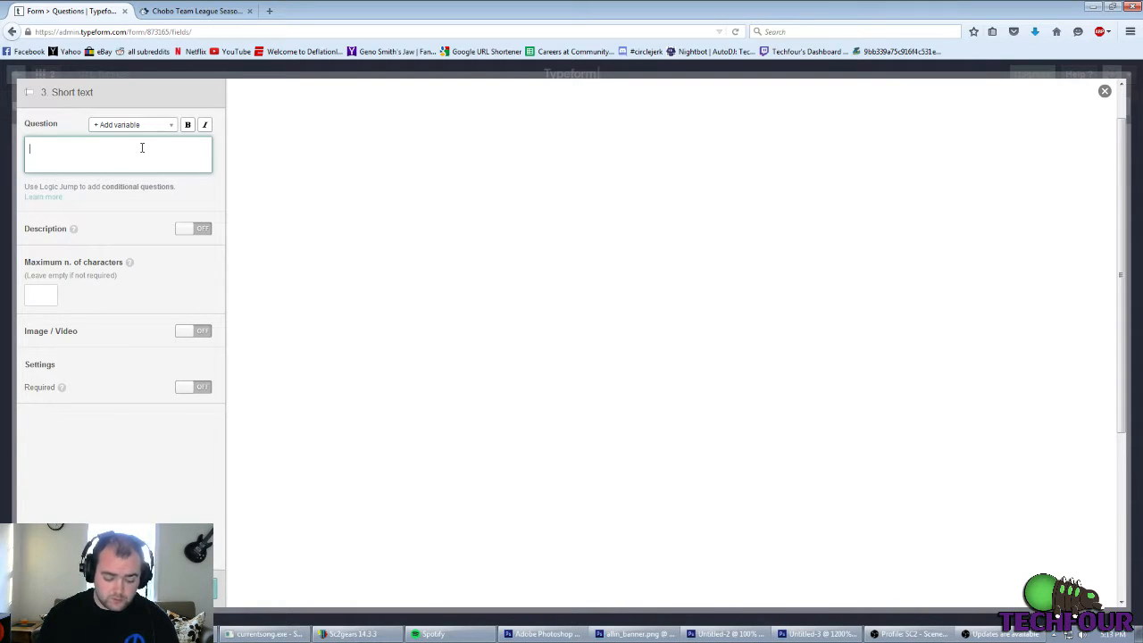
type("What")
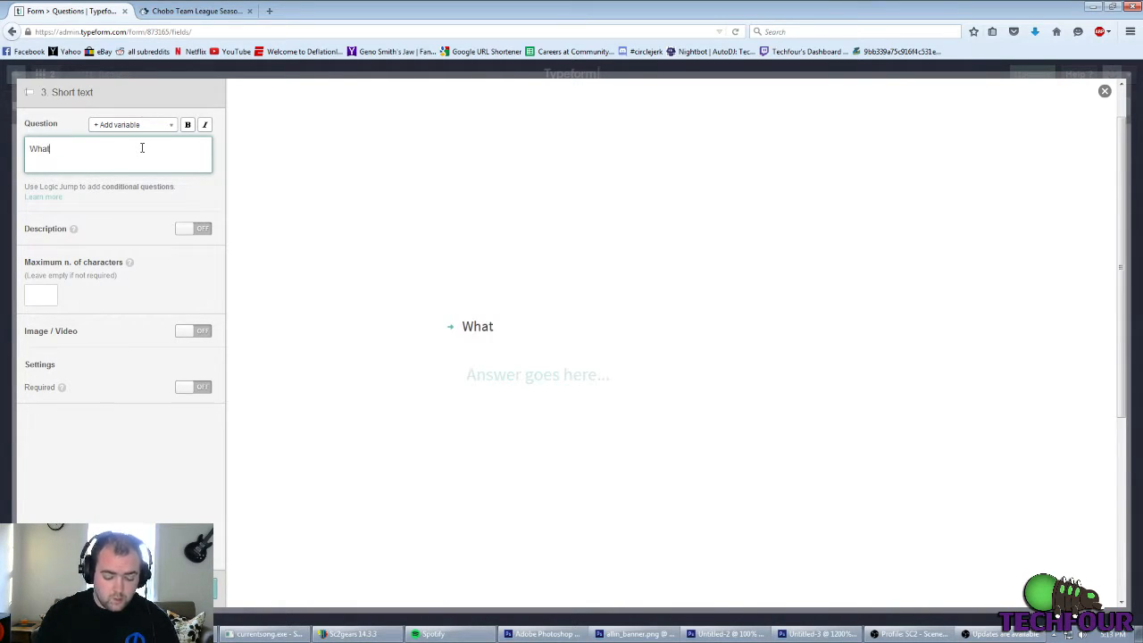
type(" is your SC2")
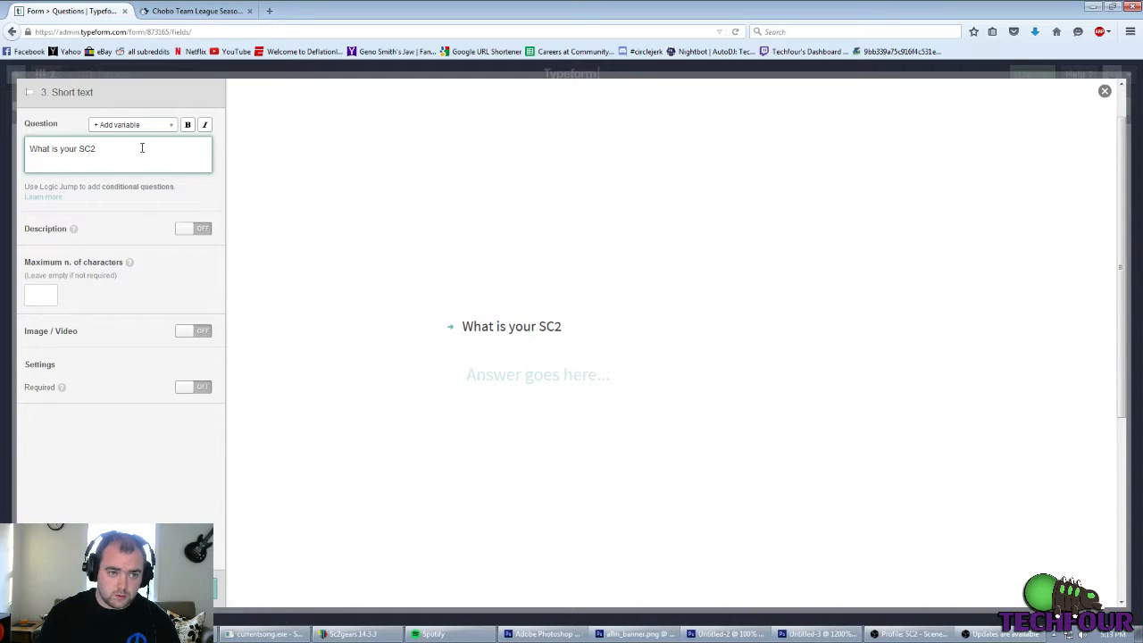
type(" acco")
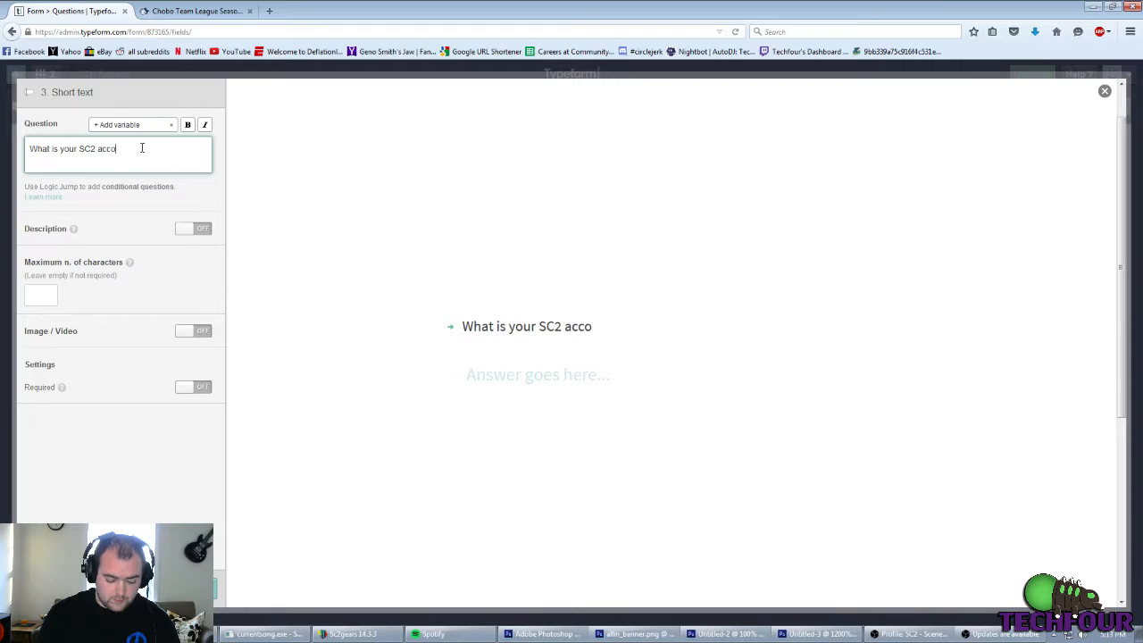
type("unt name?")
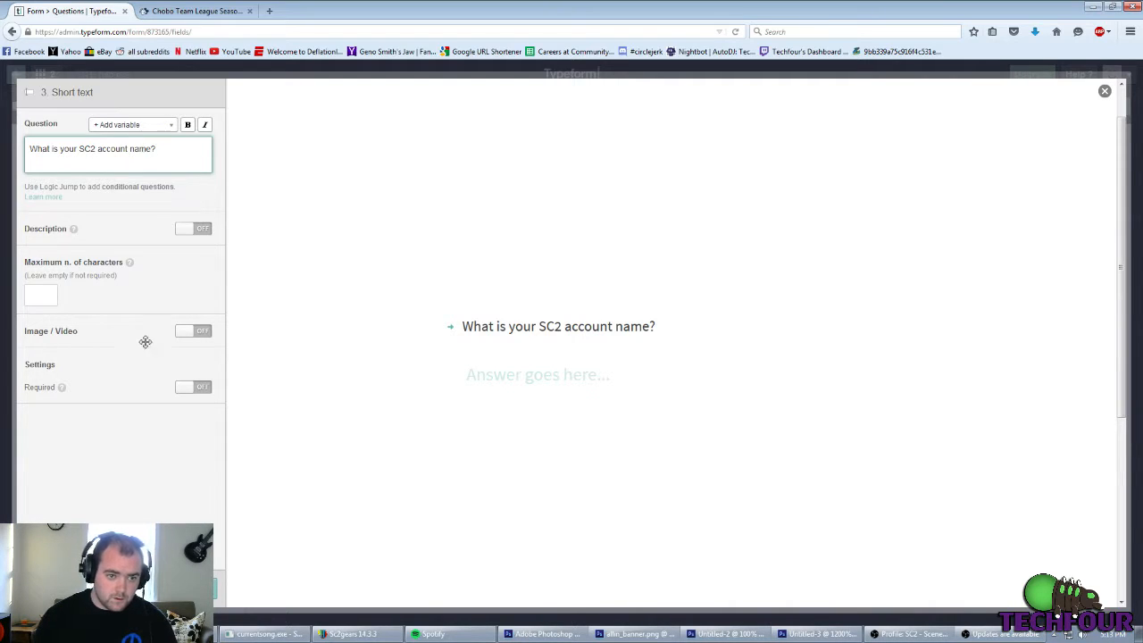
Step: Limit the account name question's answer to 25 characters and add the description "example: TechFour"
left_click(50, 298)
type("25")
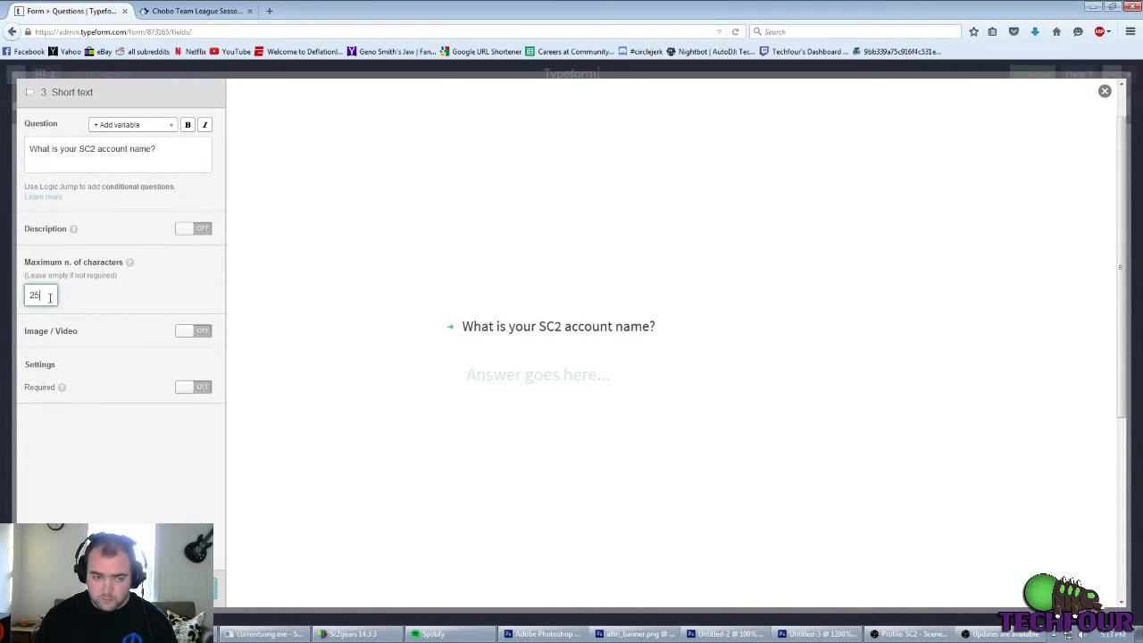
left_click(194, 228)
left_click(72, 297)
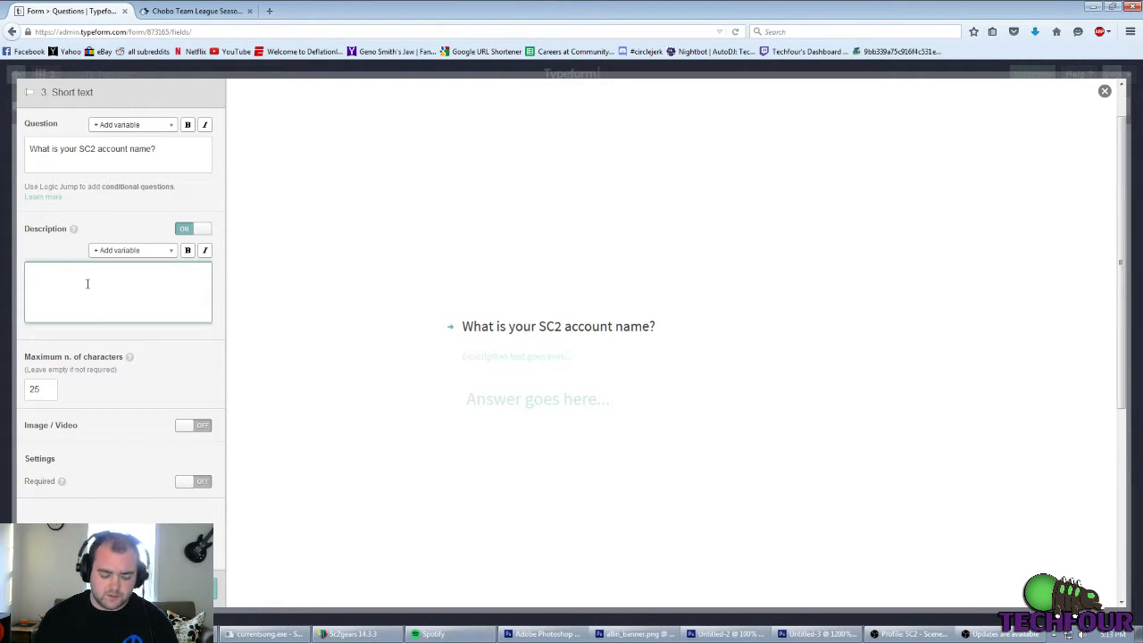
type("exa")
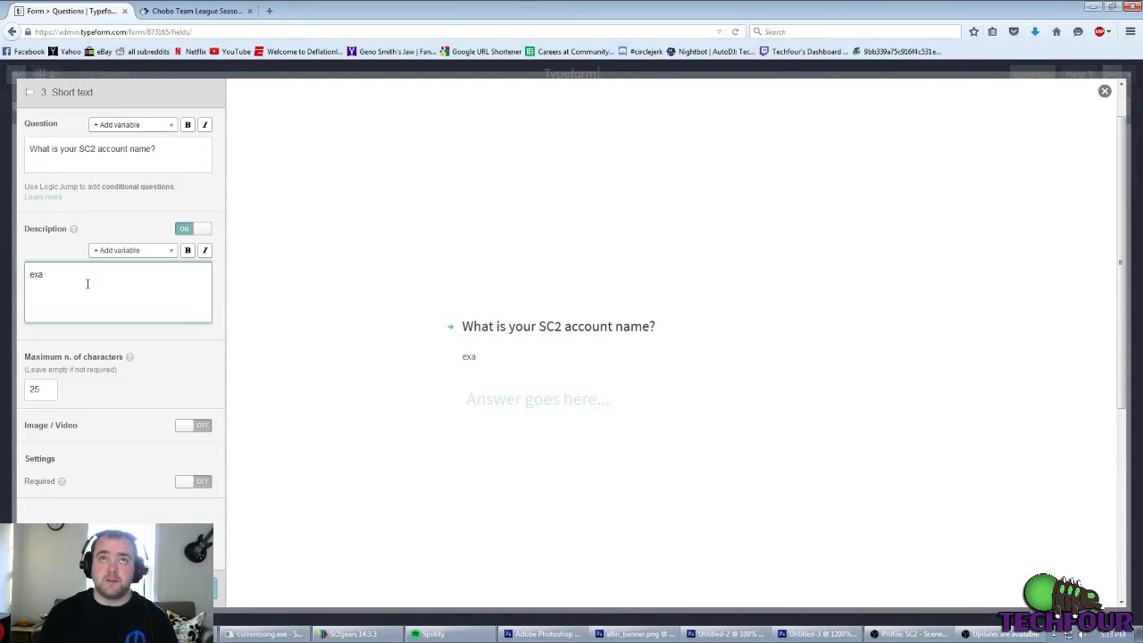
type("mple:")
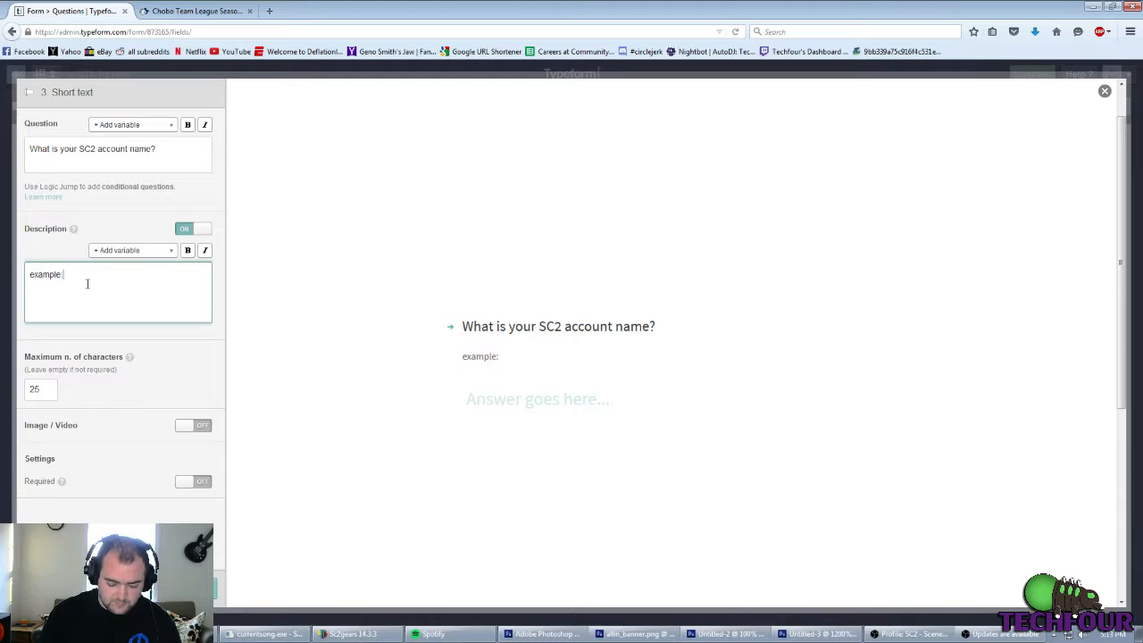
type("hFour")
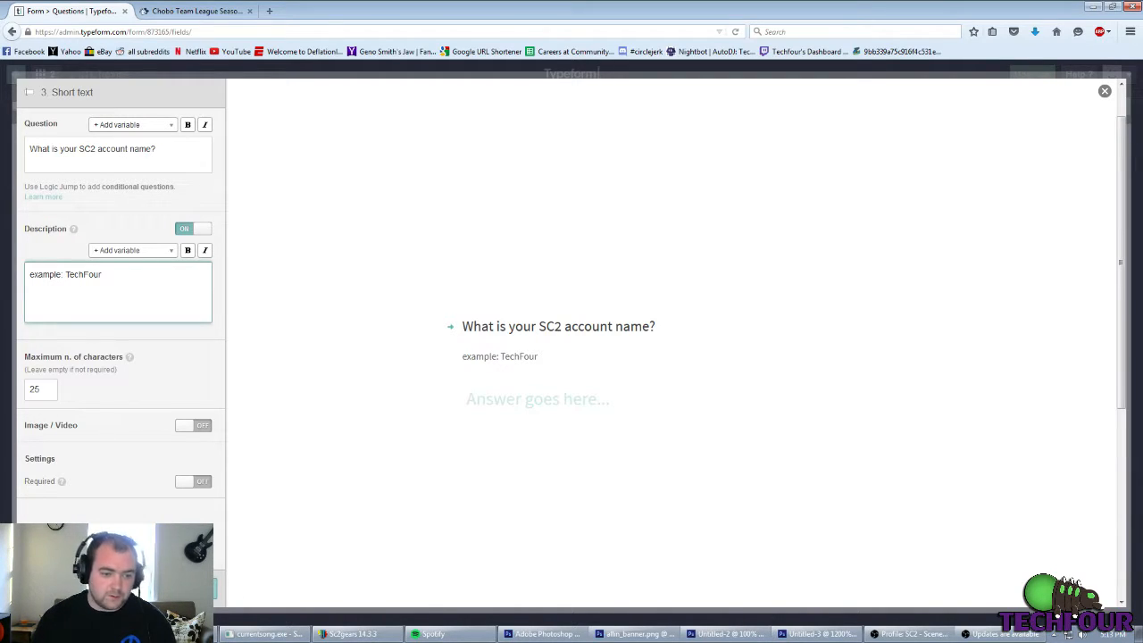
Step: Save the account name question and move it to the first position in the form
left_click(184, 589)
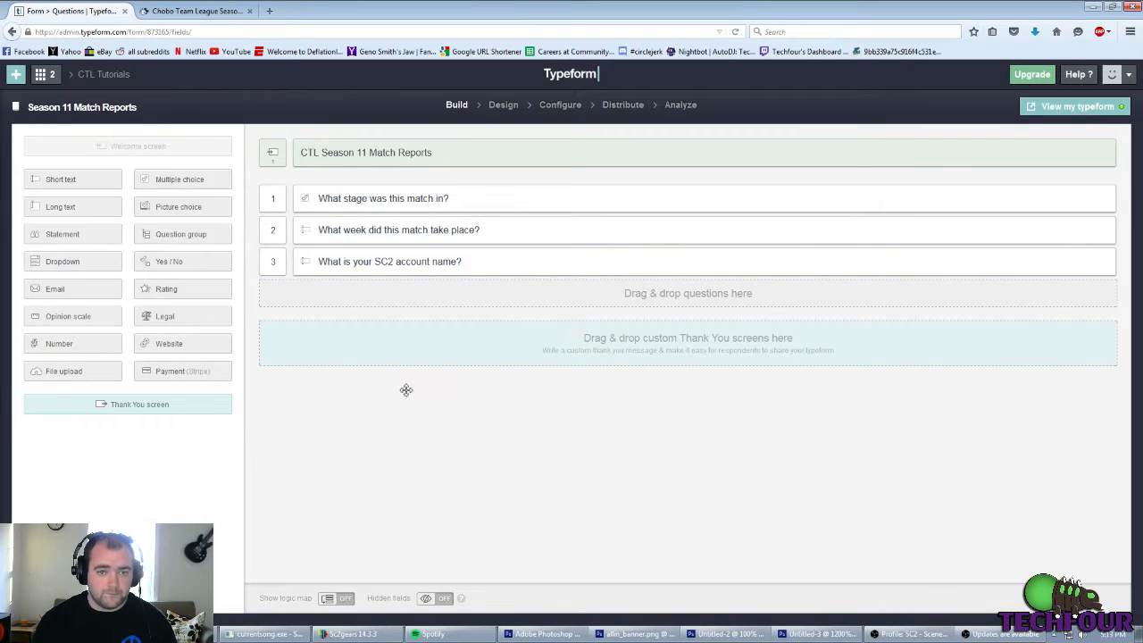
left_click_drag(486, 266, 494, 209)
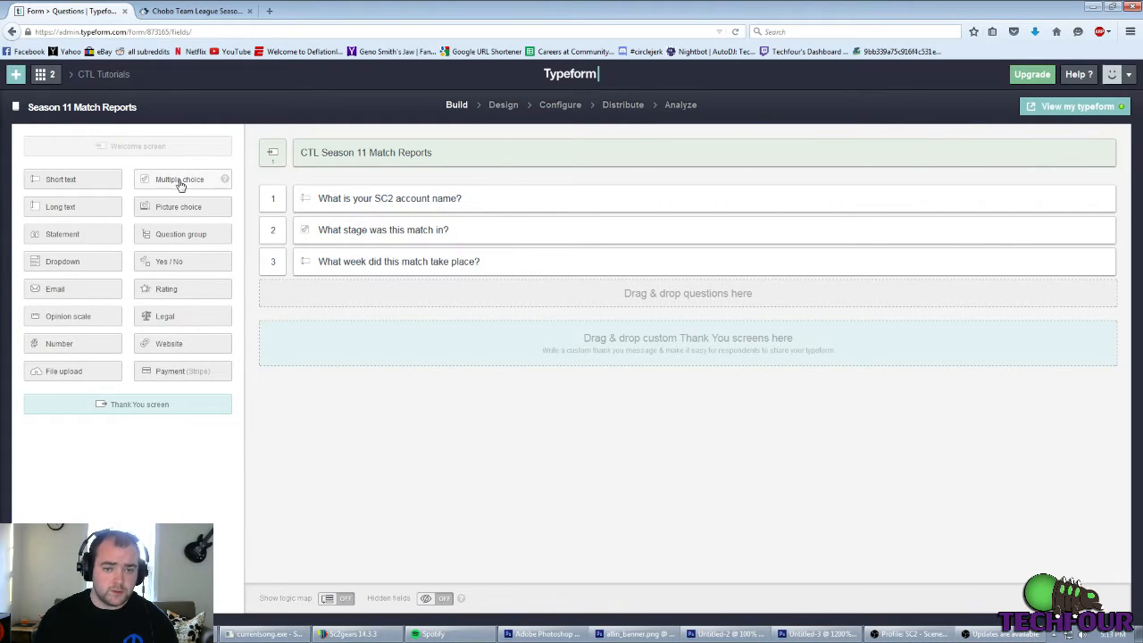
Step: Add a multiple choice question at the end of the form that asks "What was the result of your match?"
left_click_drag(178, 181, 371, 294)
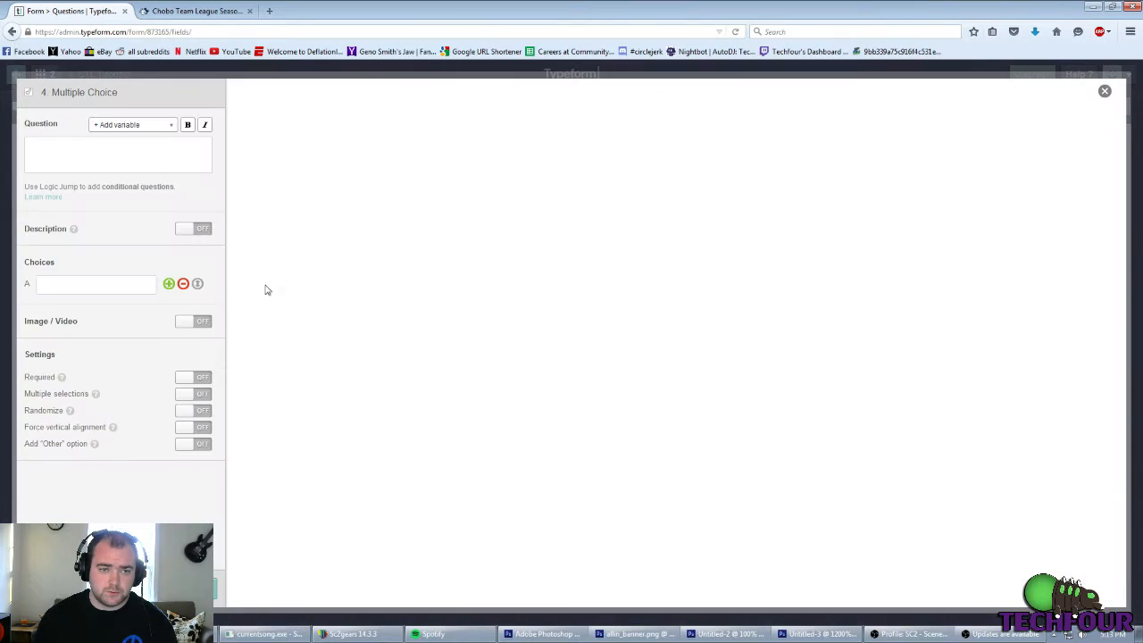
left_click(110, 158)
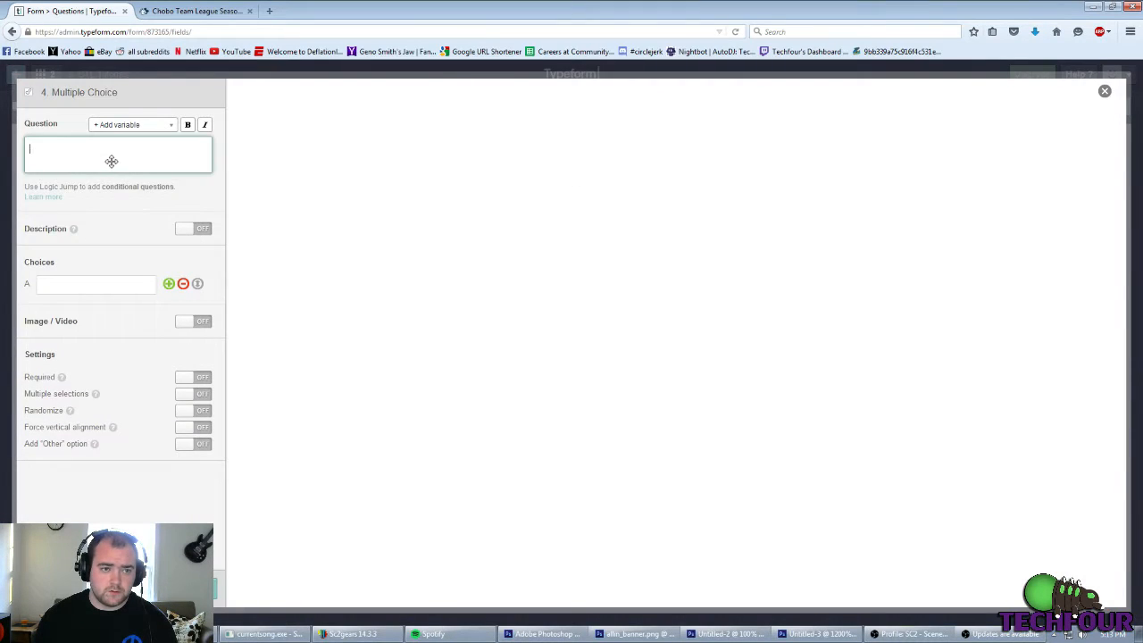
type("What")
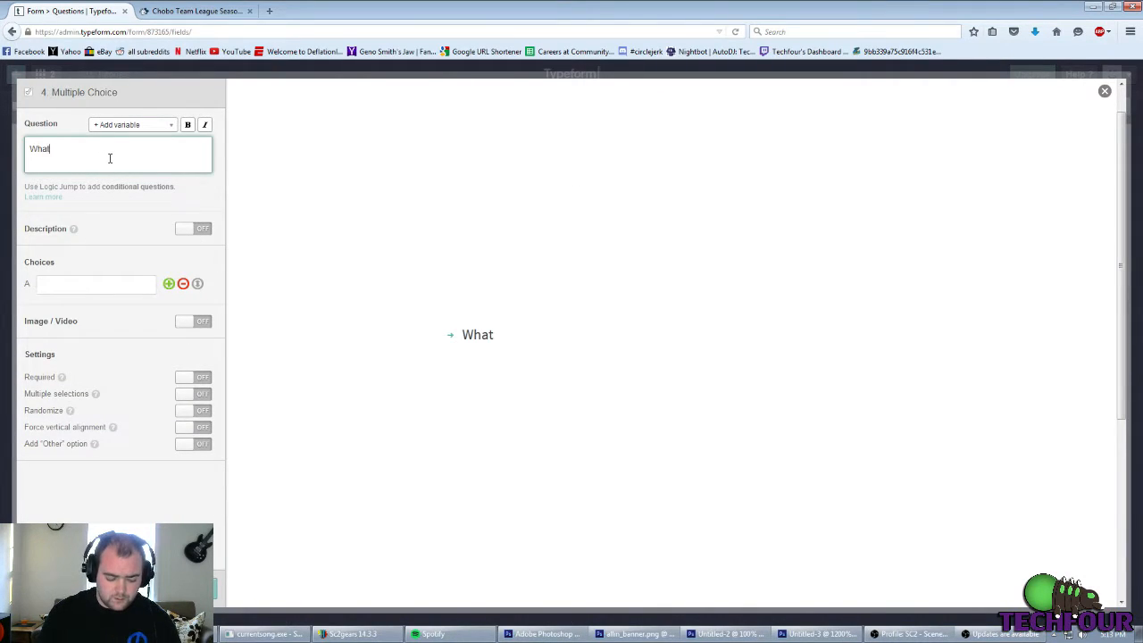
type(" was the res")
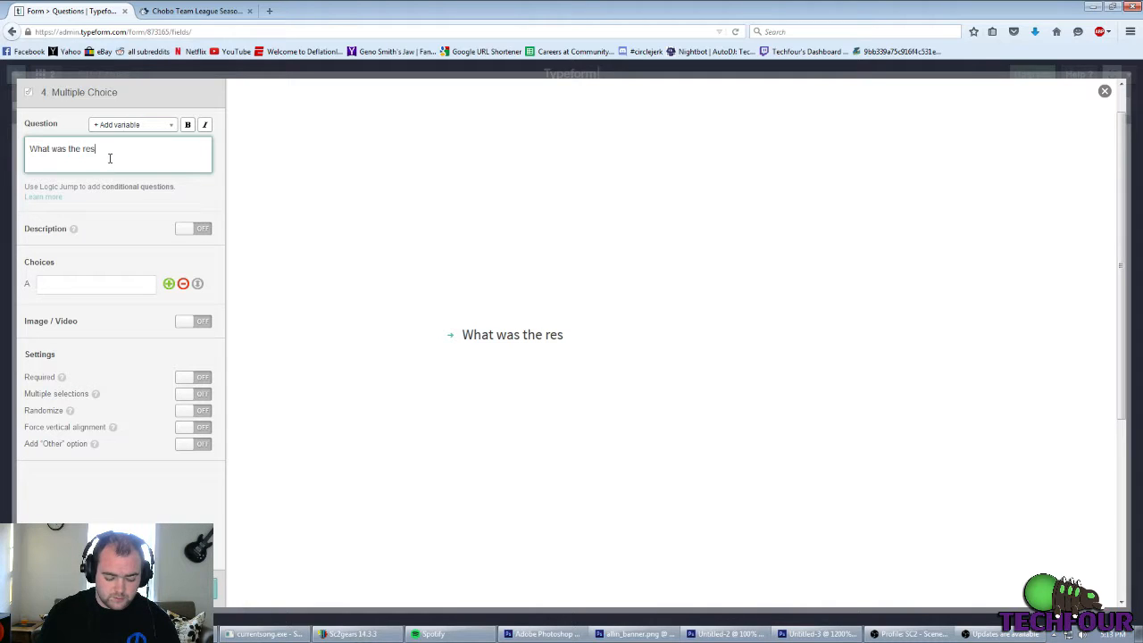
type("ult of you")
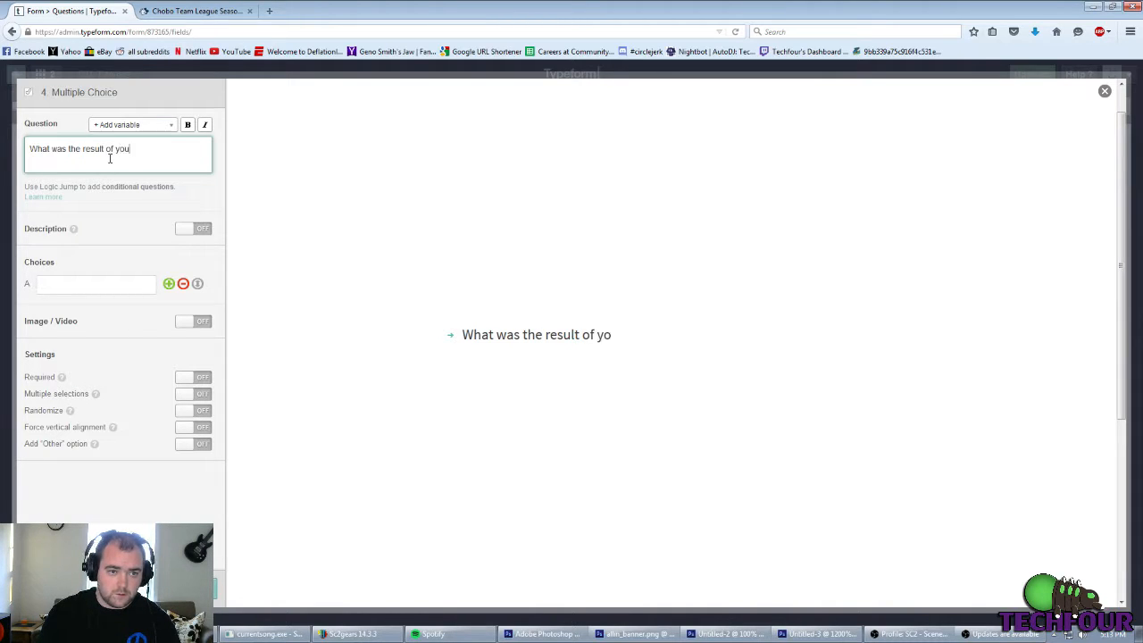
type("r match?")
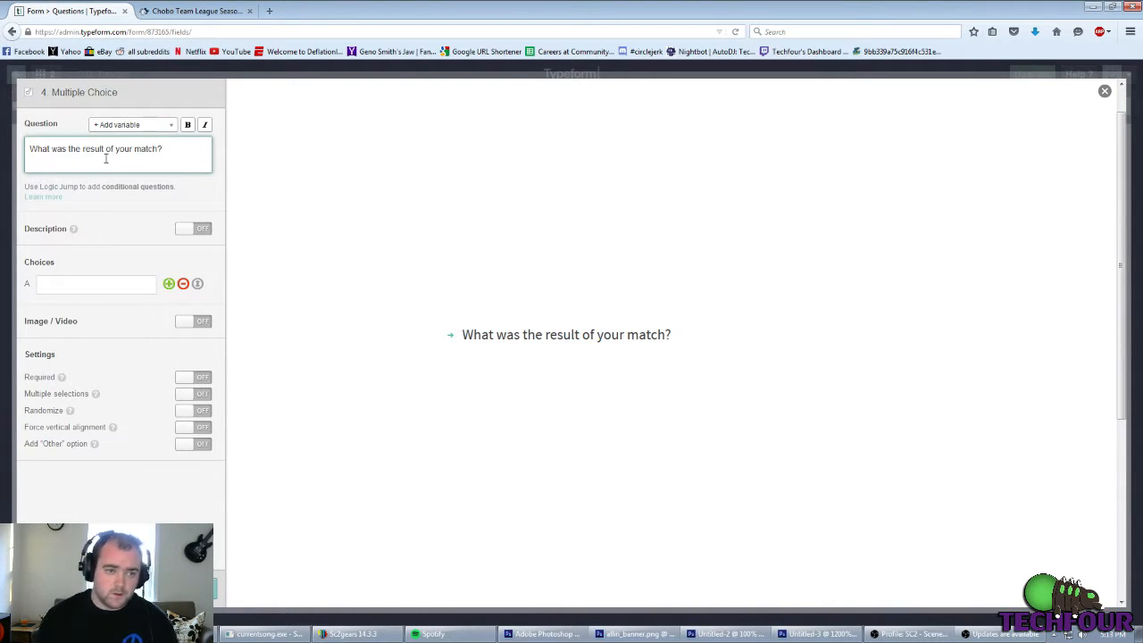
Step: Give the match result question the choices Win, Loss and Walkover
left_click(112, 283)
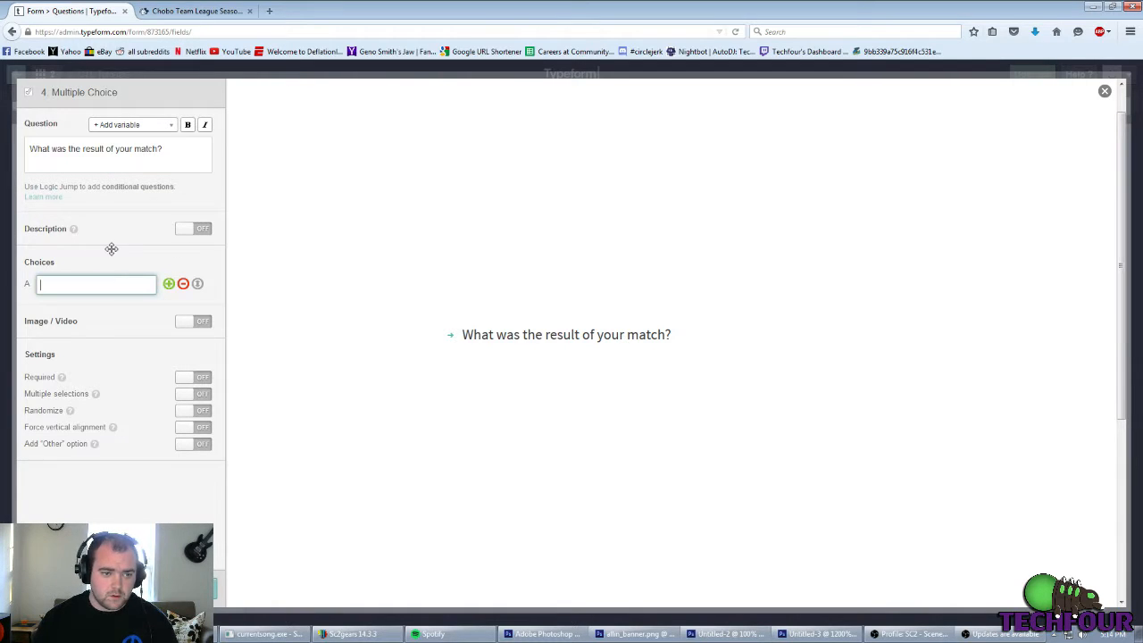
type("Win")
key("Return")
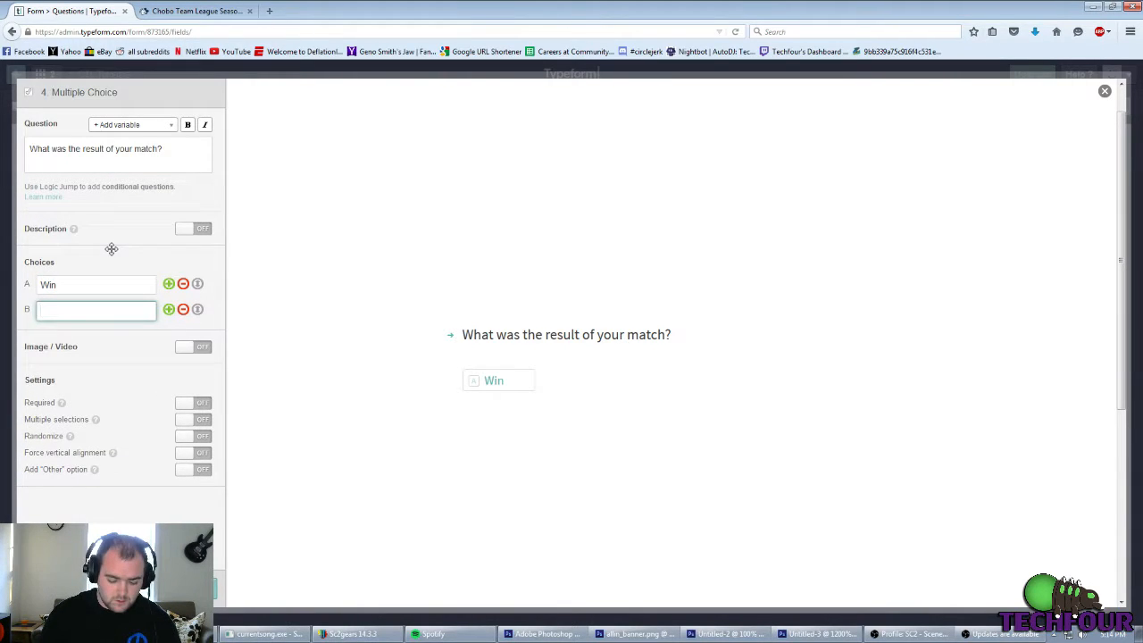
type("Loss")
key("Return")
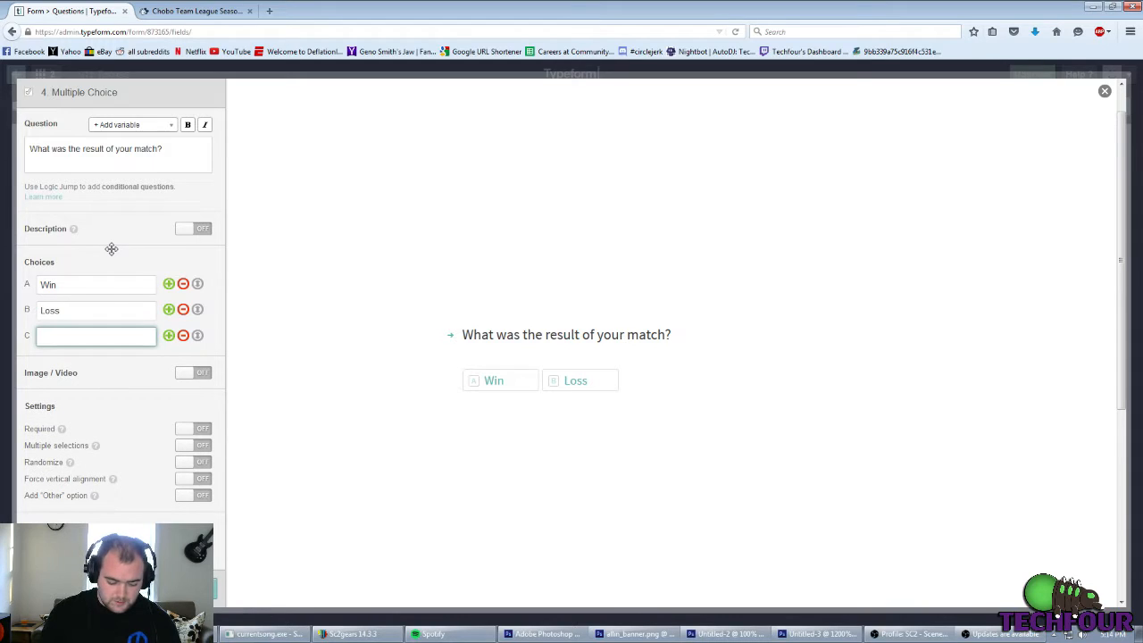
type("Walkover")
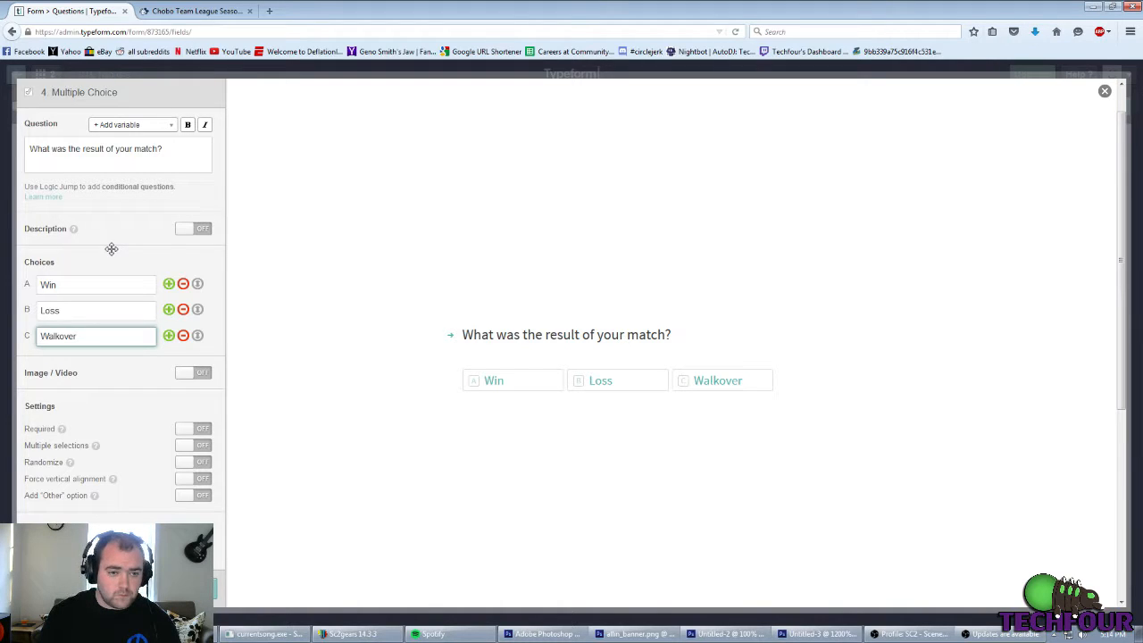
Step: Add the description "If the match didn't take place, select walkover" to the match result question and save it
left_click(198, 230)
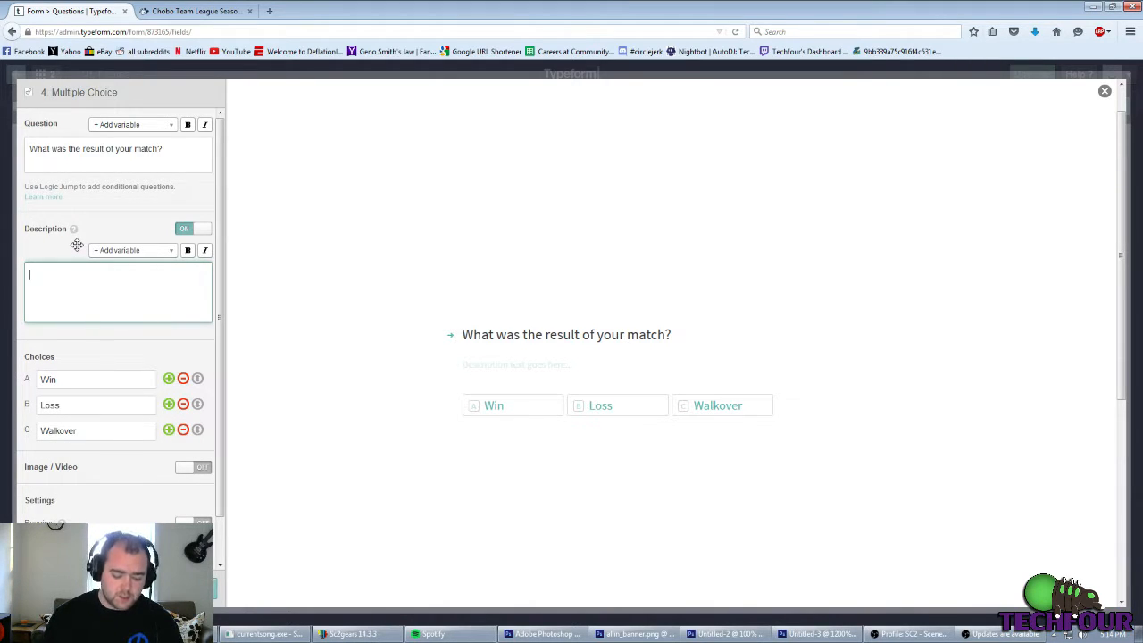
type("If the match")
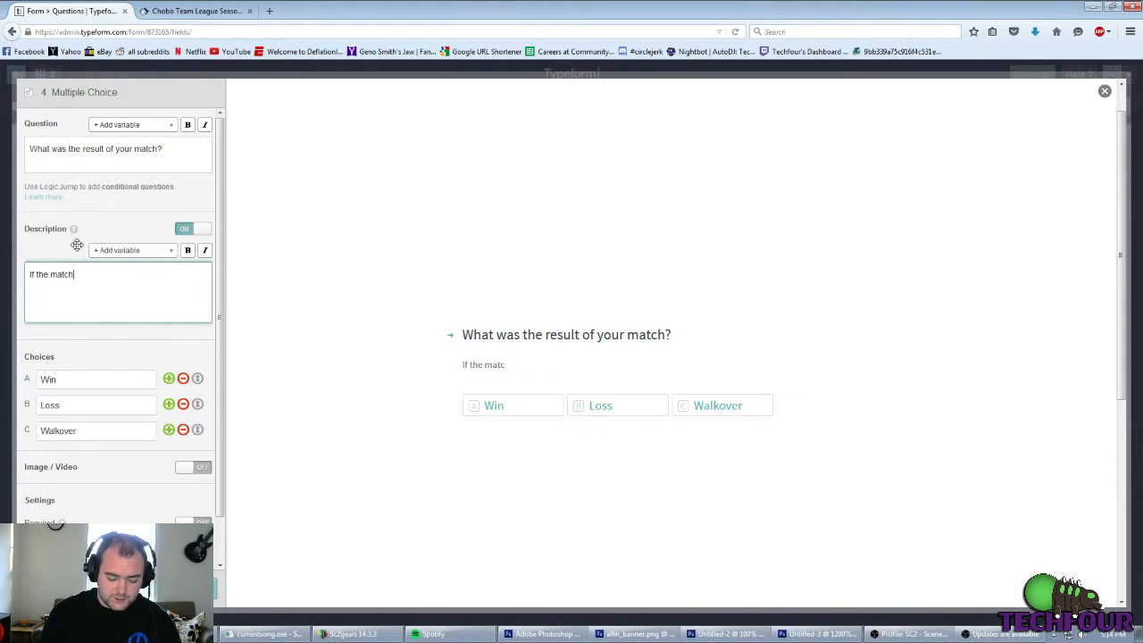
type(" didn't ta")
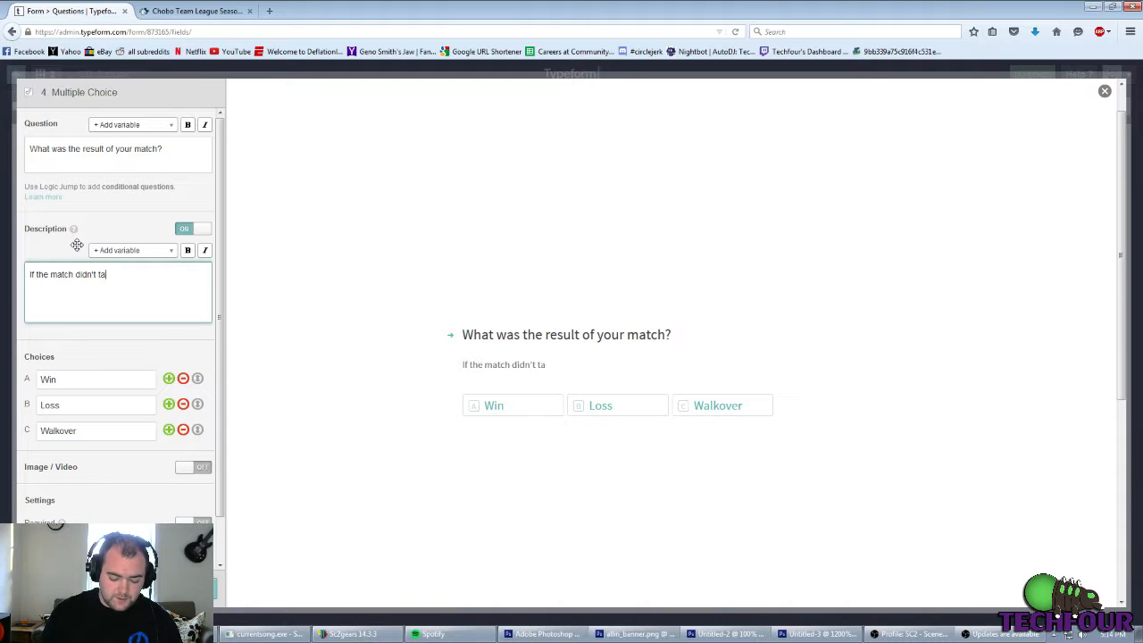
type("ke place,")
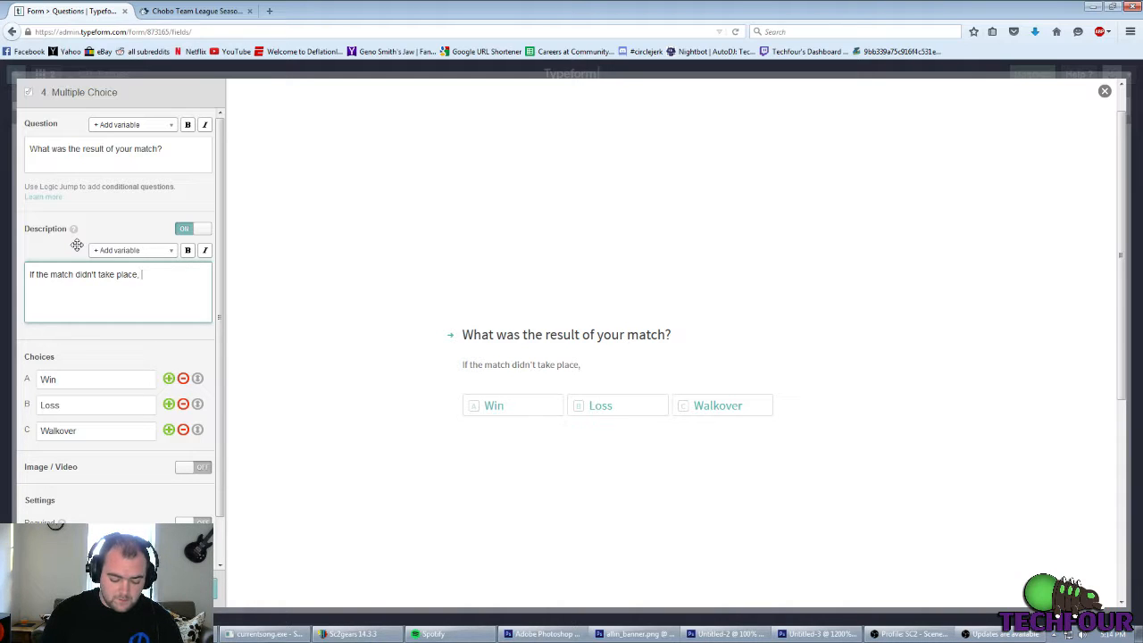
type(" select walk")
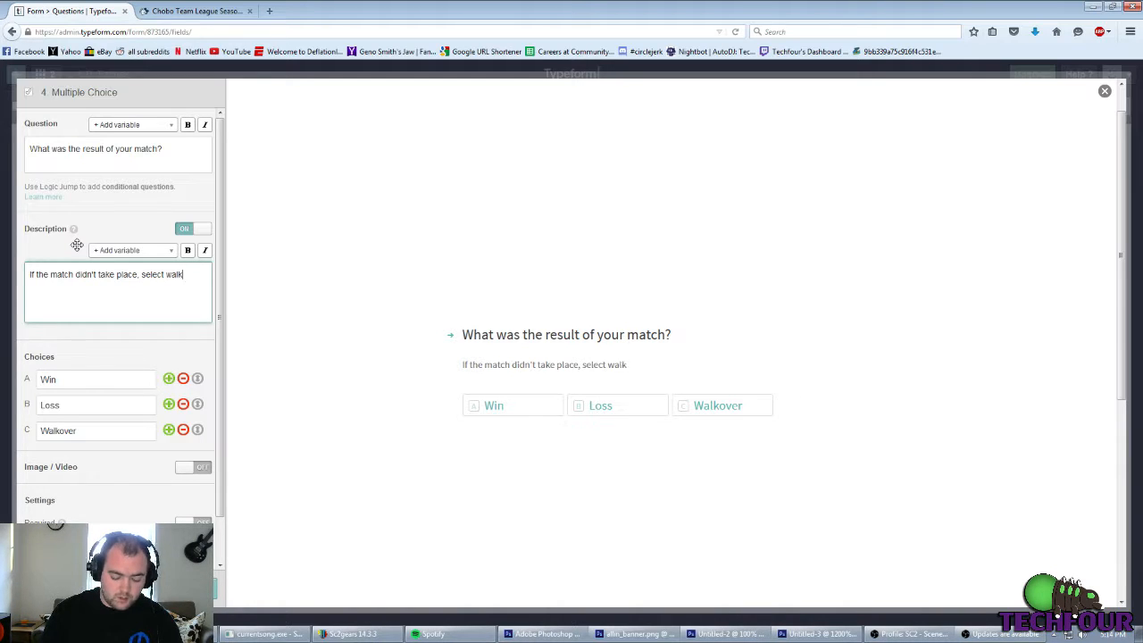
type("over")
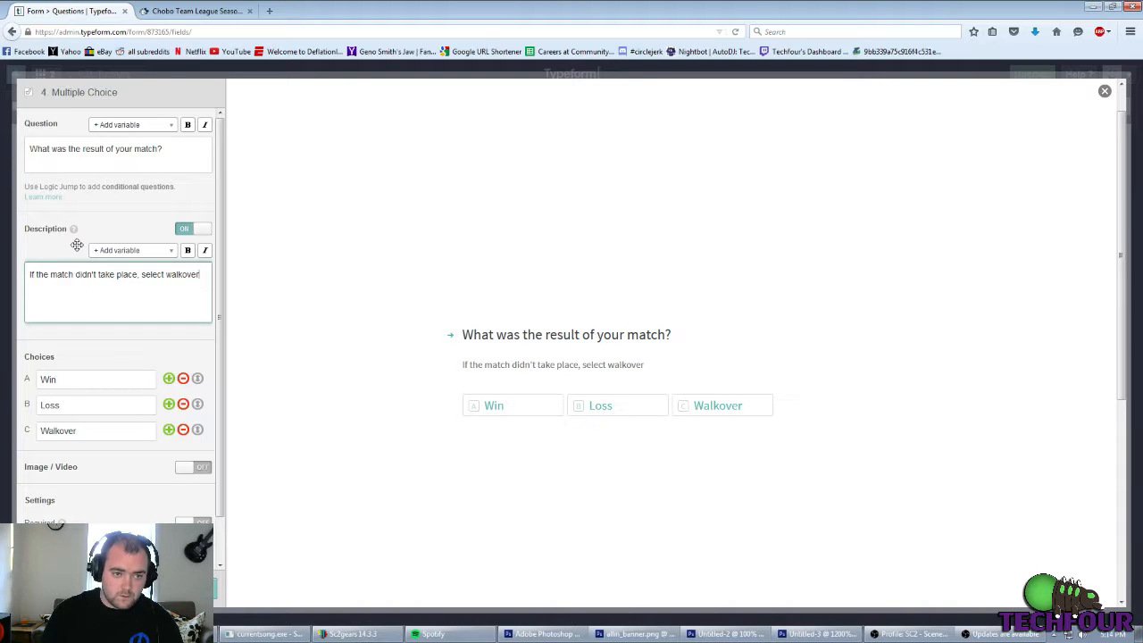
left_click(200, 587)
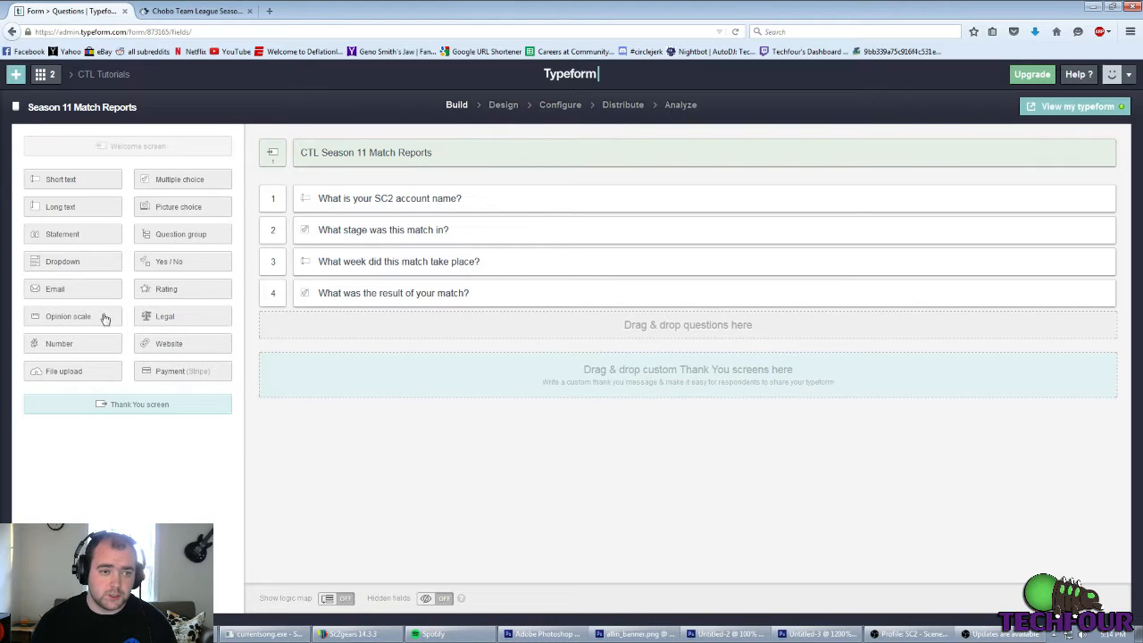
Step: Add a short text question to the form that reads "Please link your replay file. Or add screenshots as proof of walkover."
left_click_drag(63, 187, 334, 336)
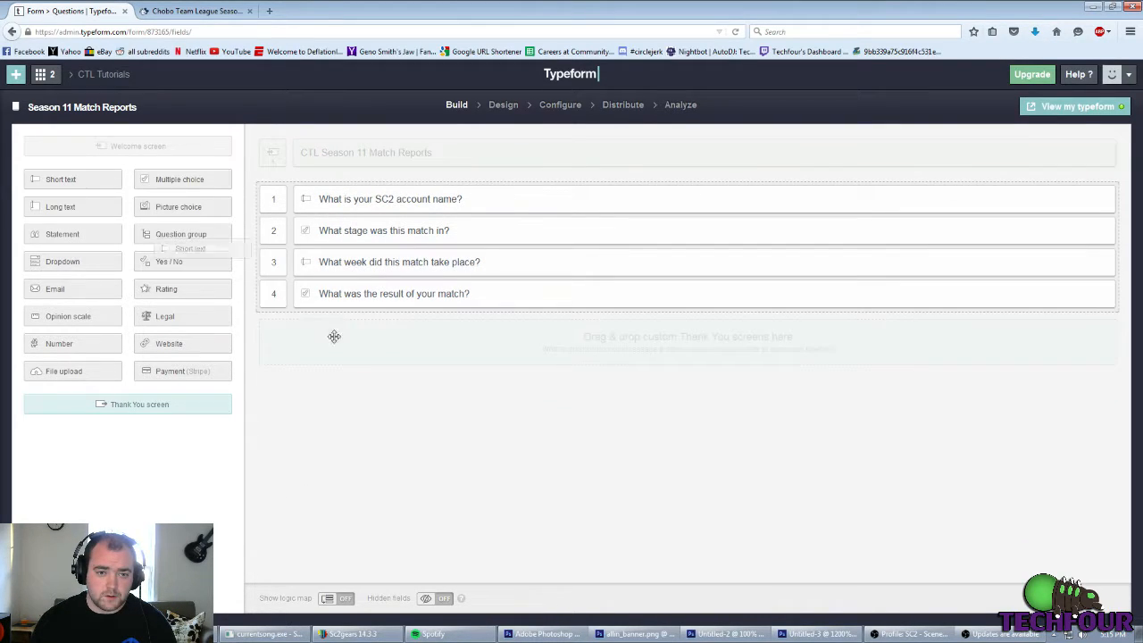
left_click(81, 186)
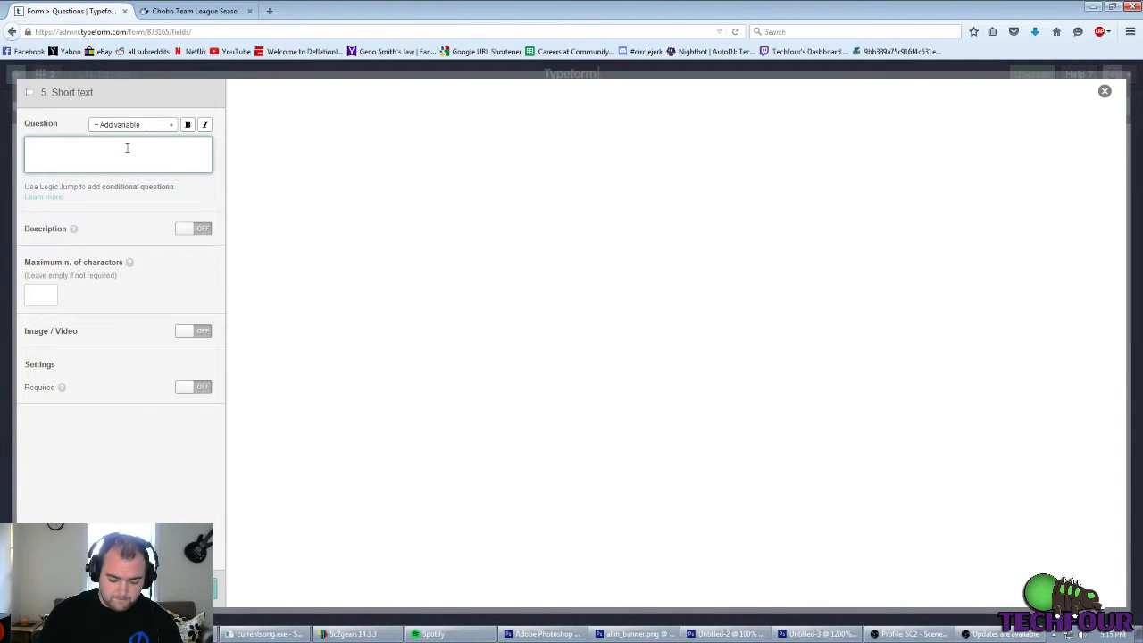
type("Please p")
key("BackSpace")
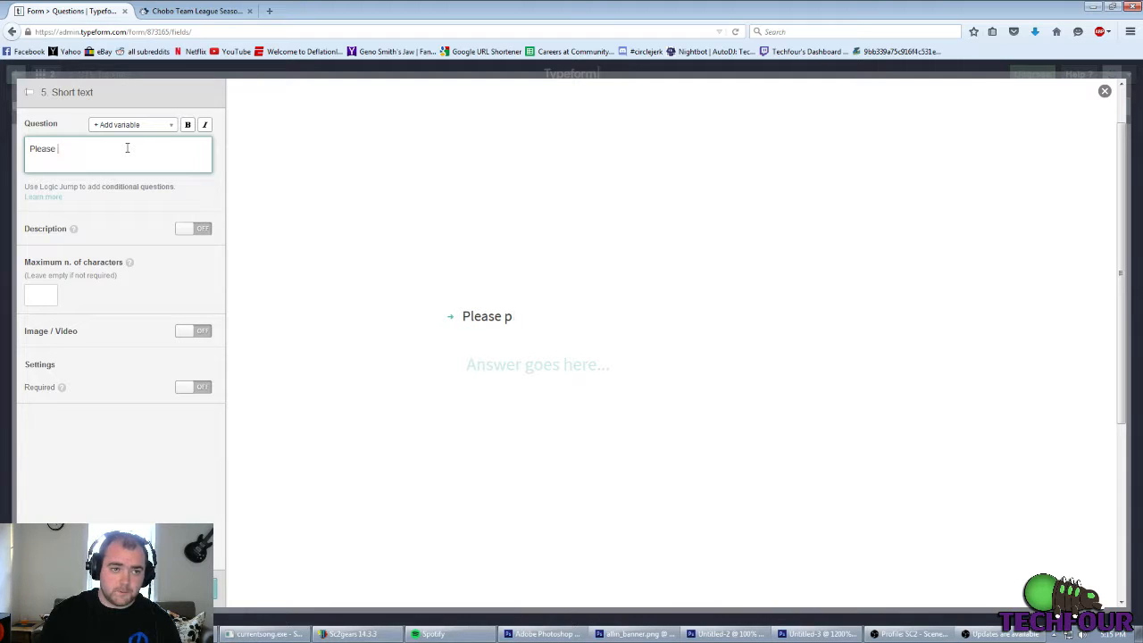
type("link uy")
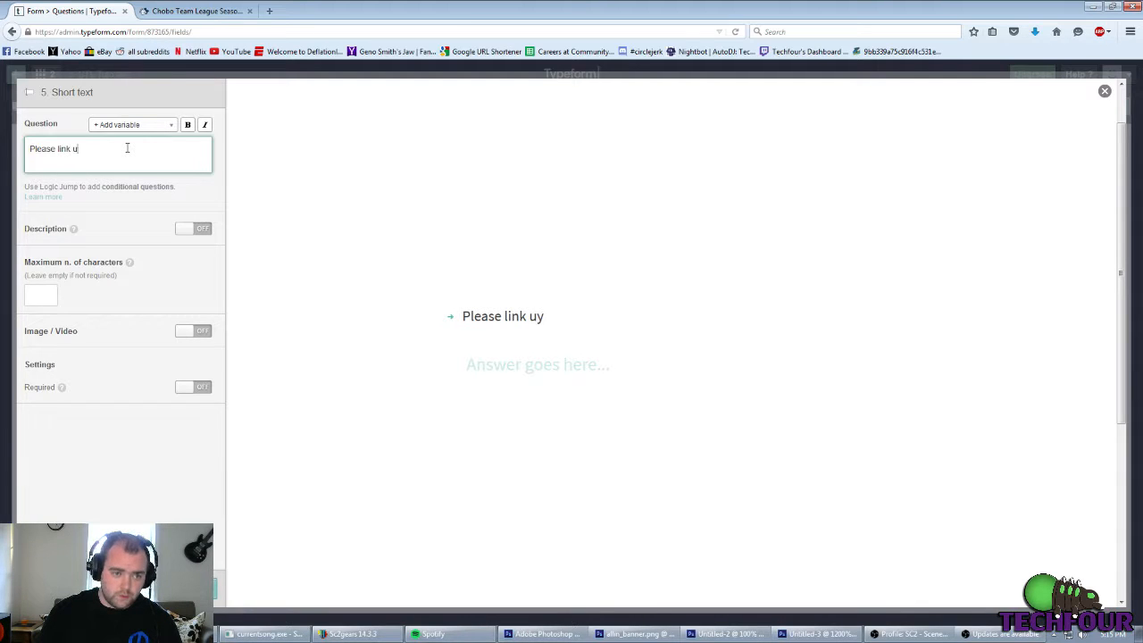
key("BackSpace")
type("your re")
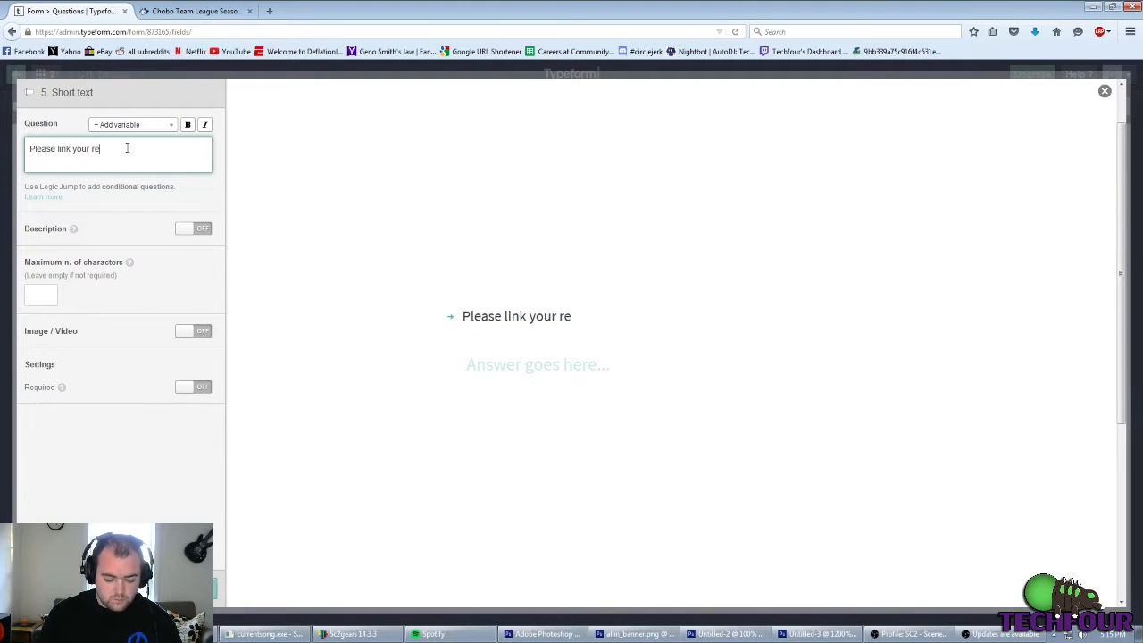
type("play file")
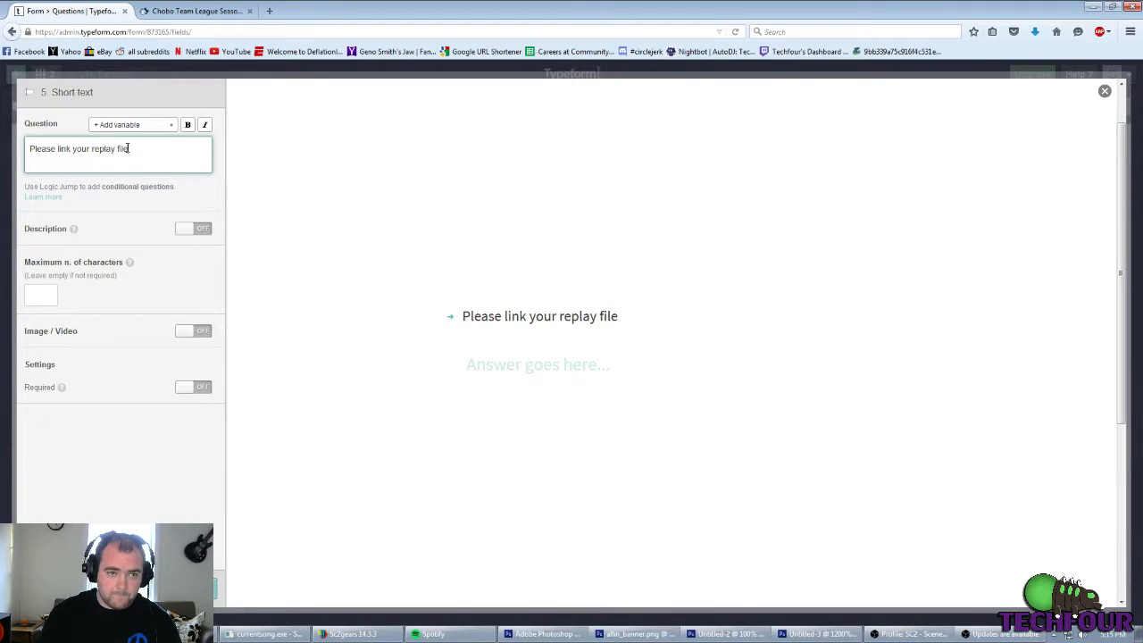
key("BackSpace")
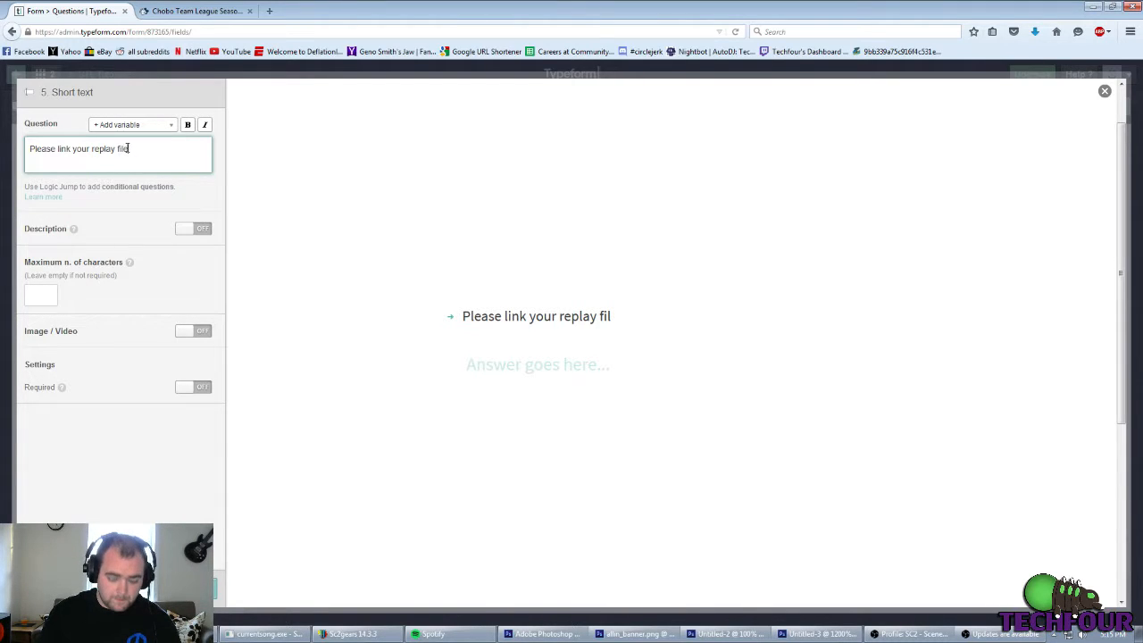
type("e. Or")
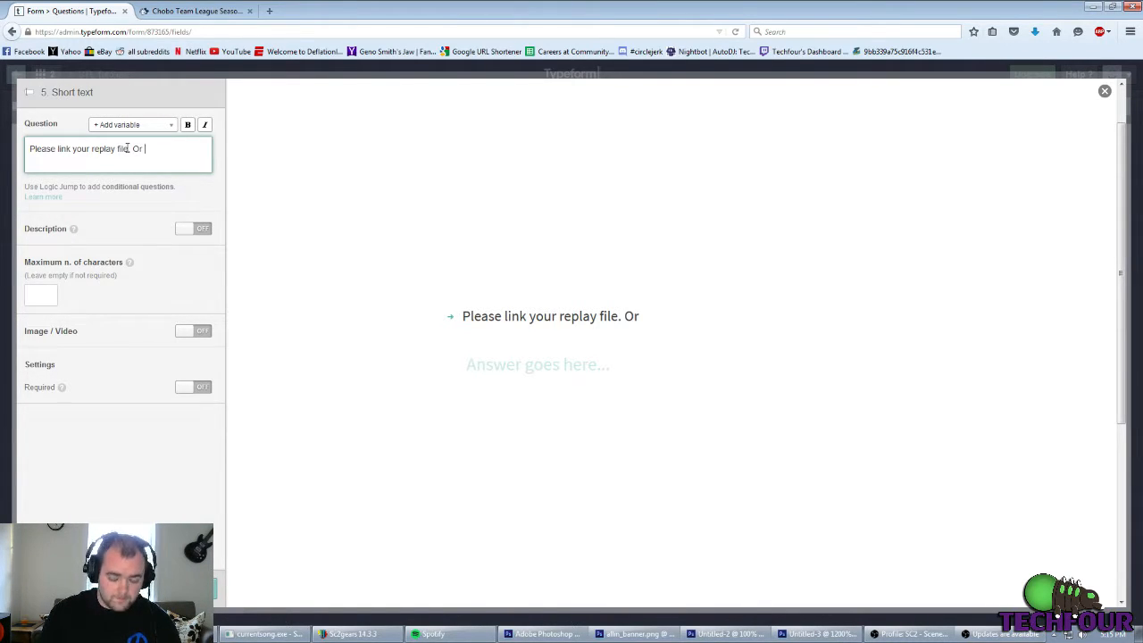
type(" add sc")
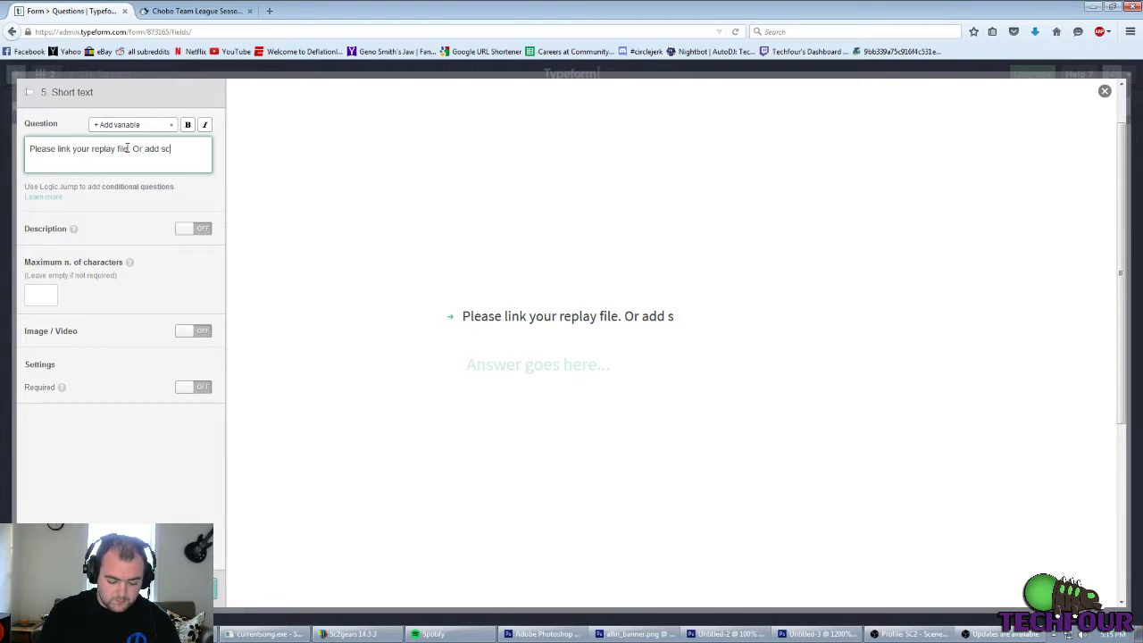
type("reenshots")
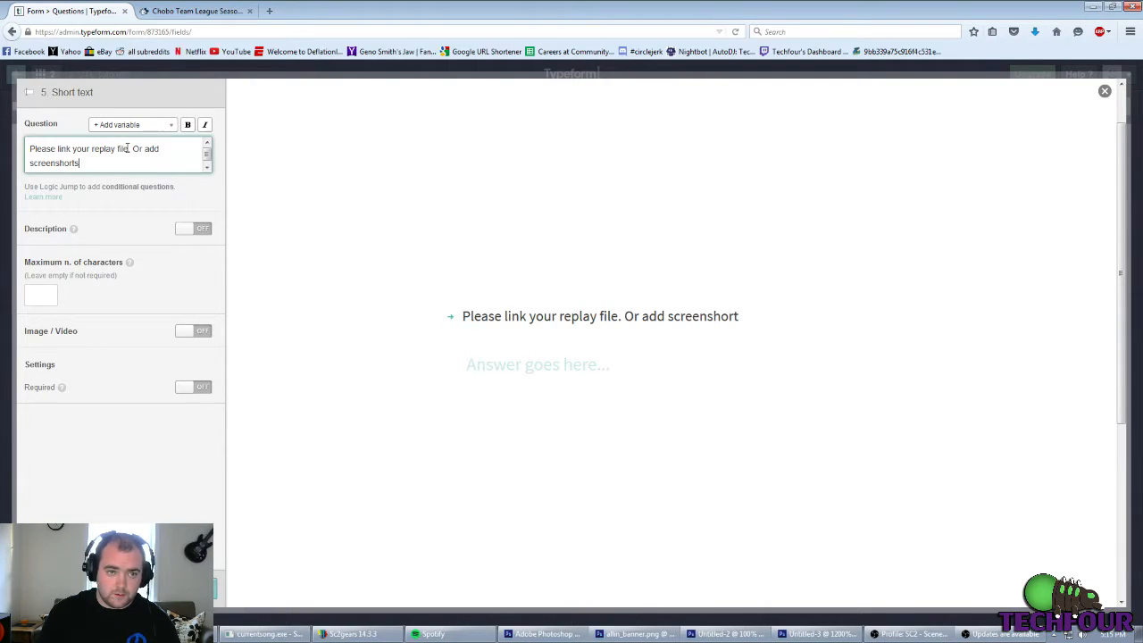
key("BackSpace")
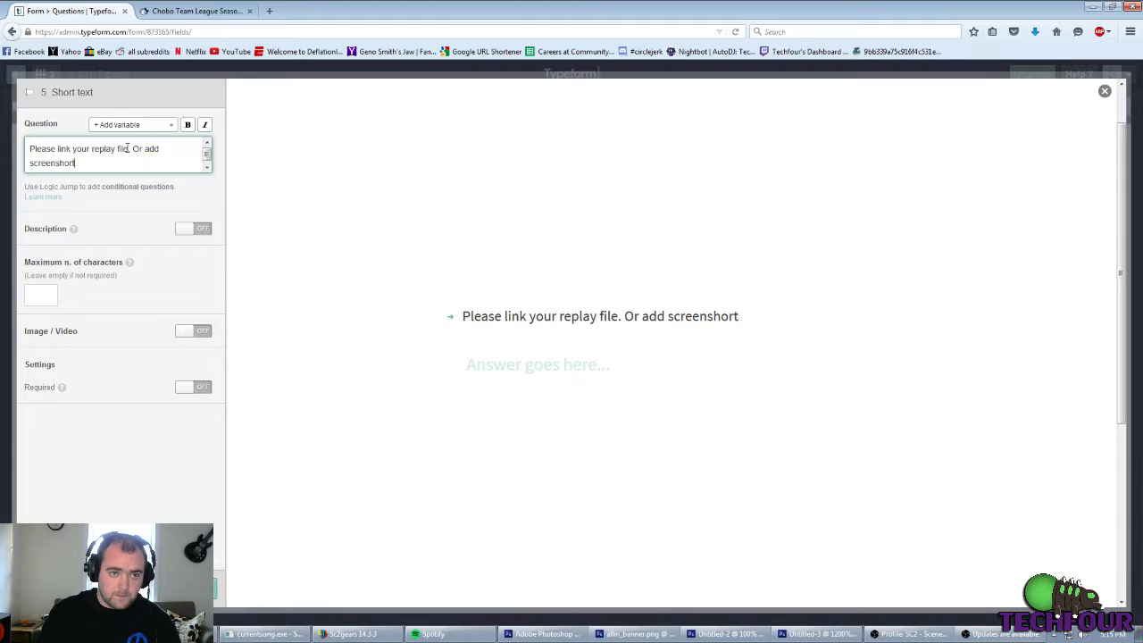
key("BackSpace")
key("BackSpace")
key("BackSpace")
key("BackSpace")
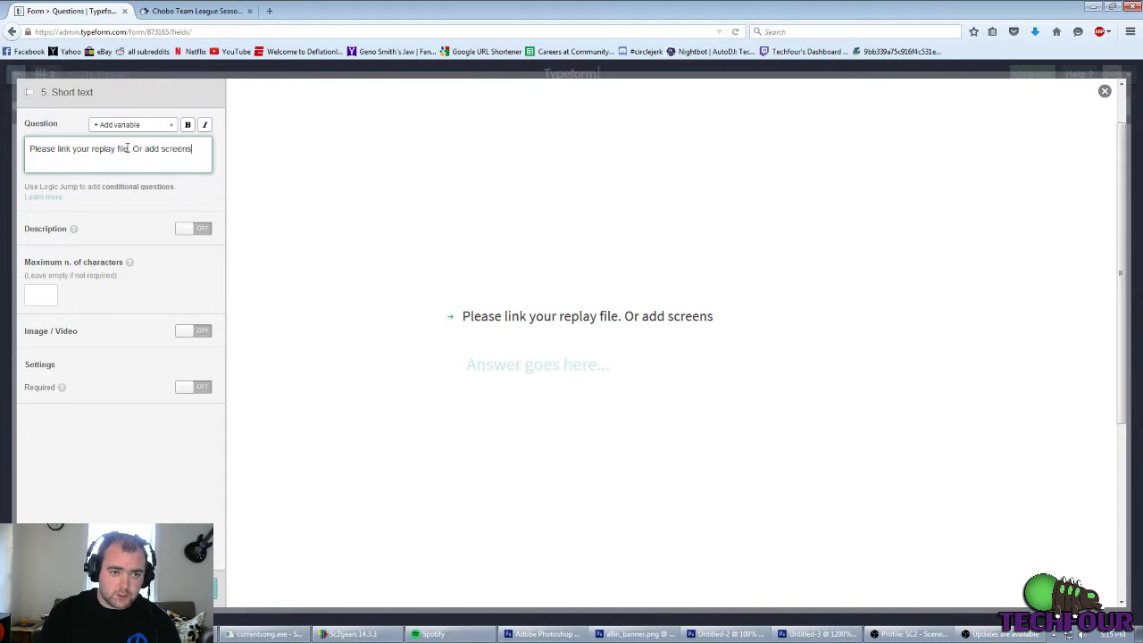
type("hots ")
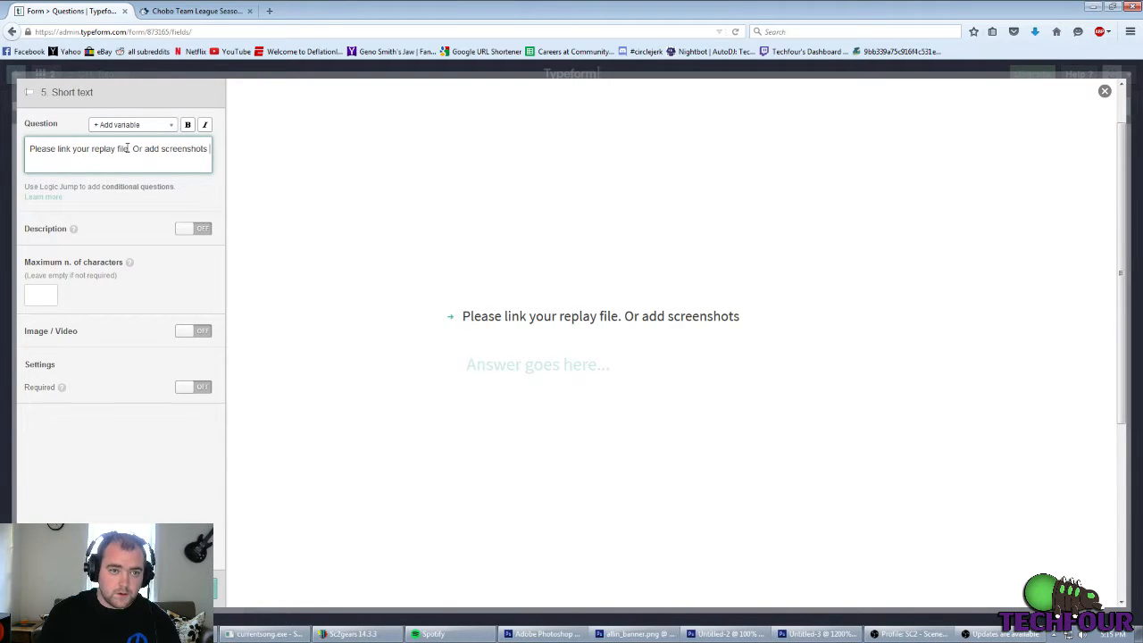
type("ar proof")
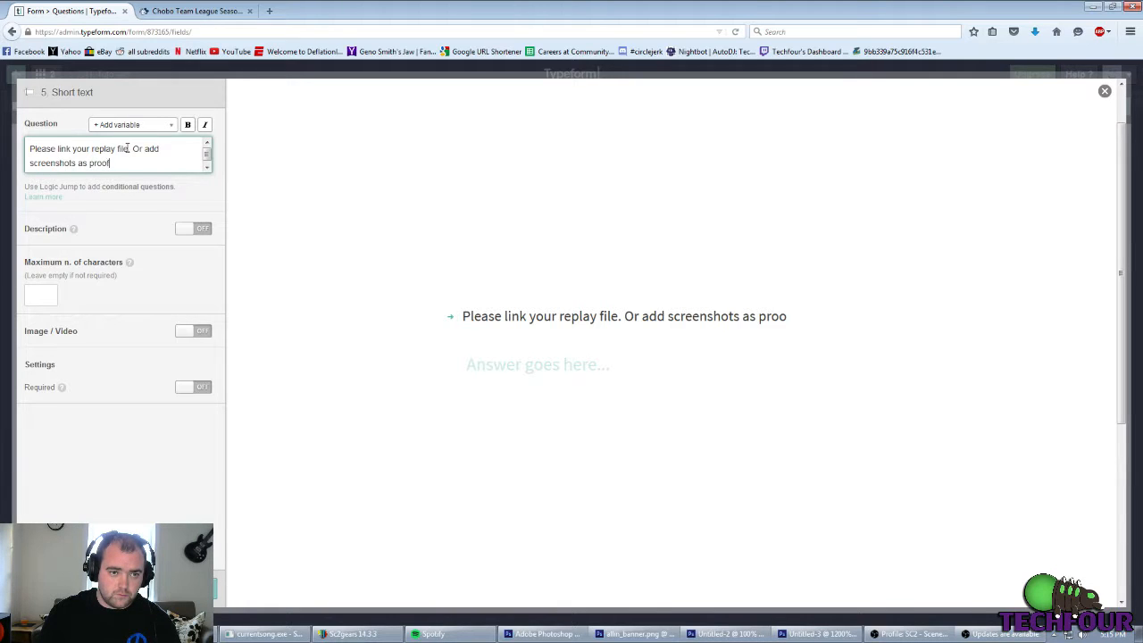
type(" of walkover.")
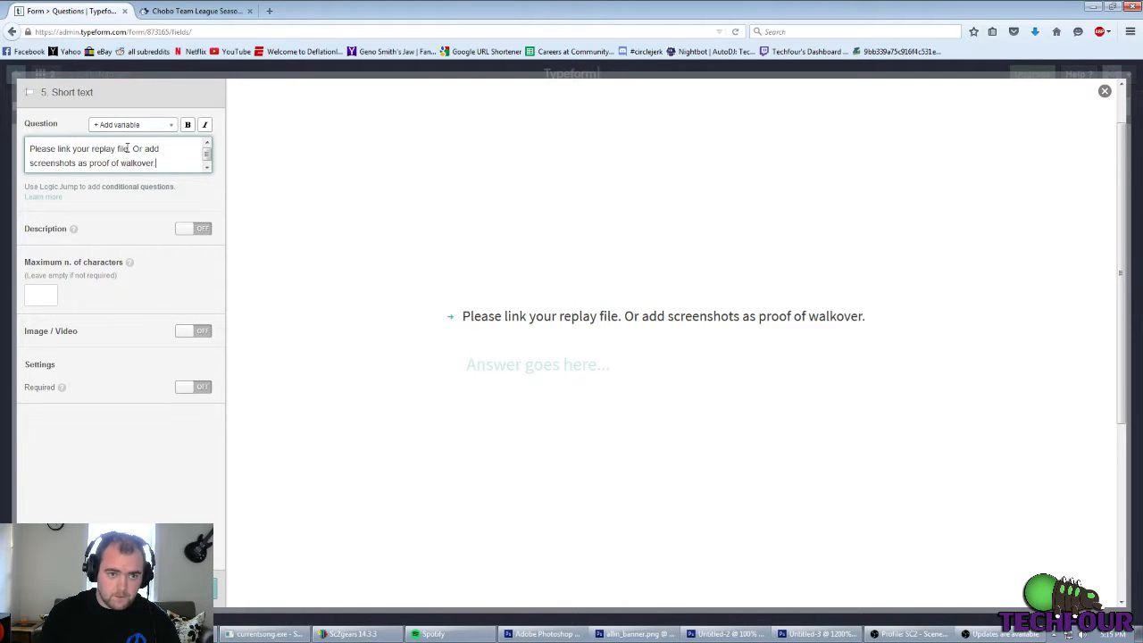
Step: Turn on the description for the replay link question and enter "Upload replays to ggtracker.com"
left_click(194, 228)
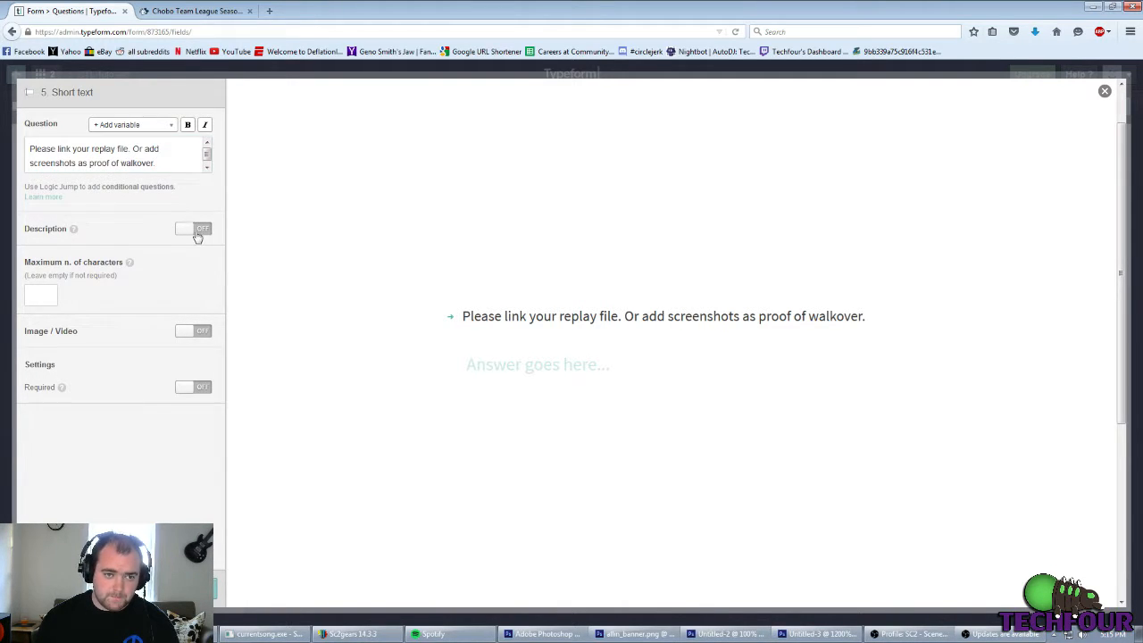
left_click(82, 279)
type("Upl")
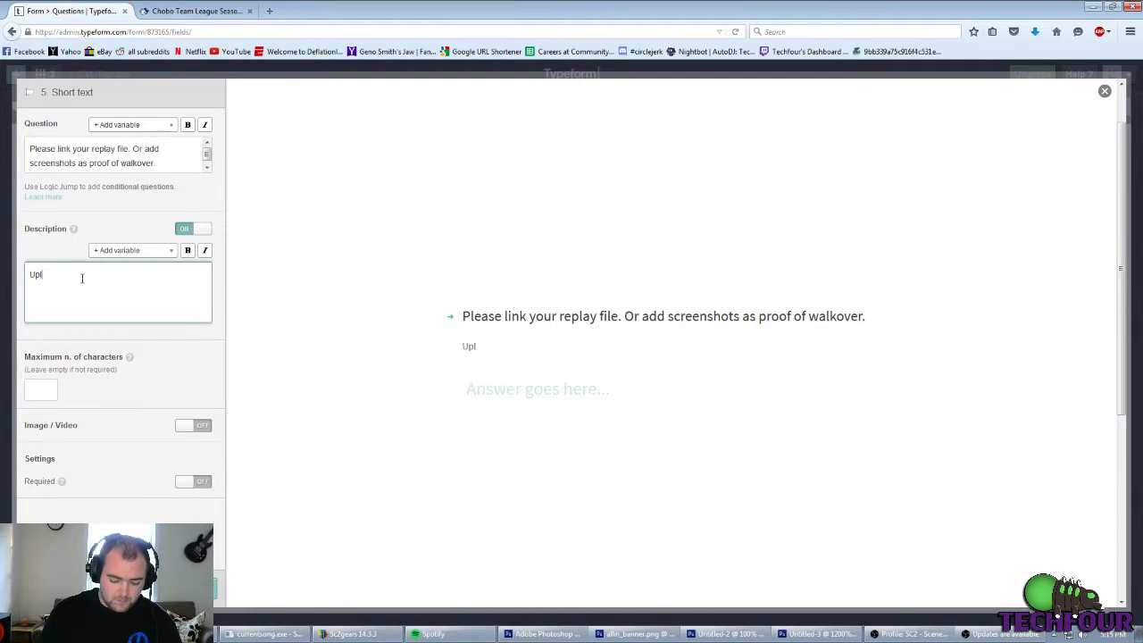
type("oad replays")
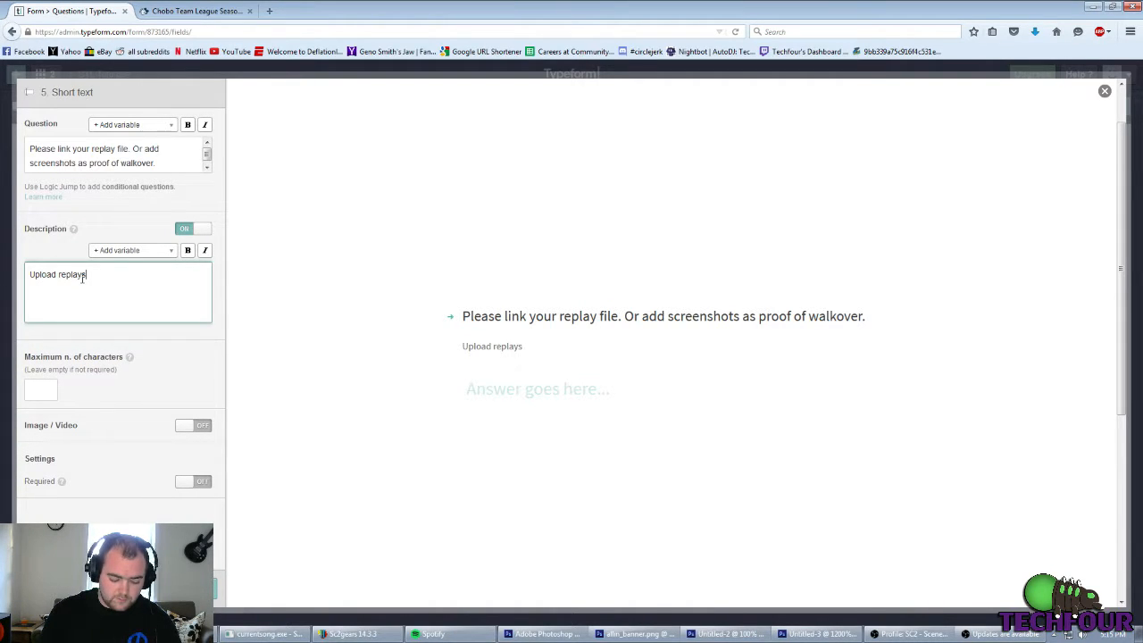
type(" to ggtr")
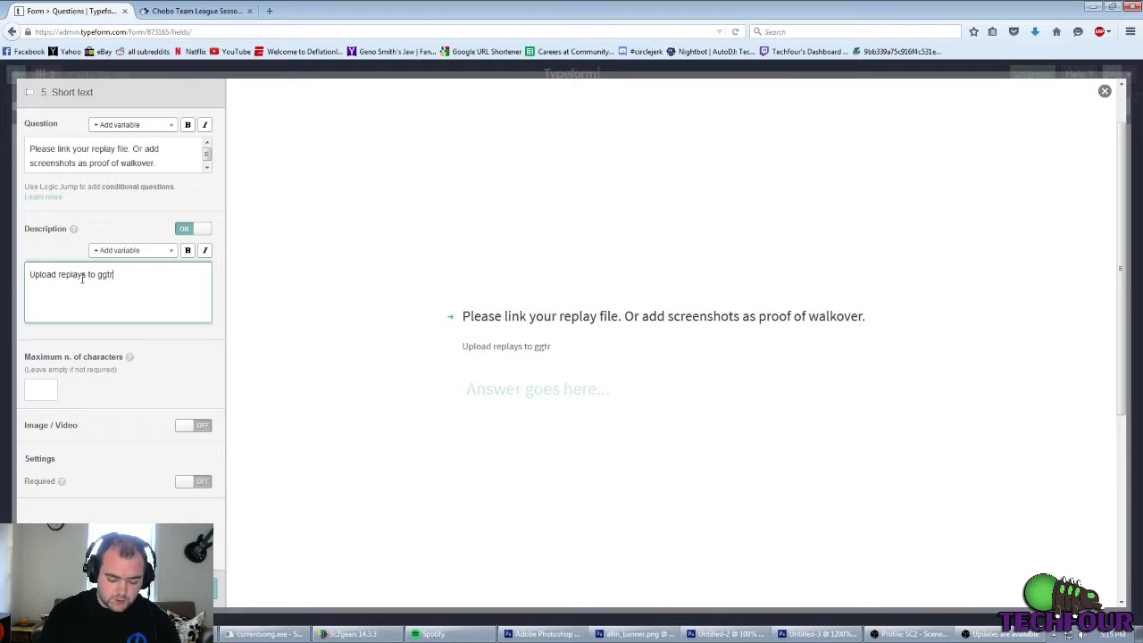
type("acker.c")
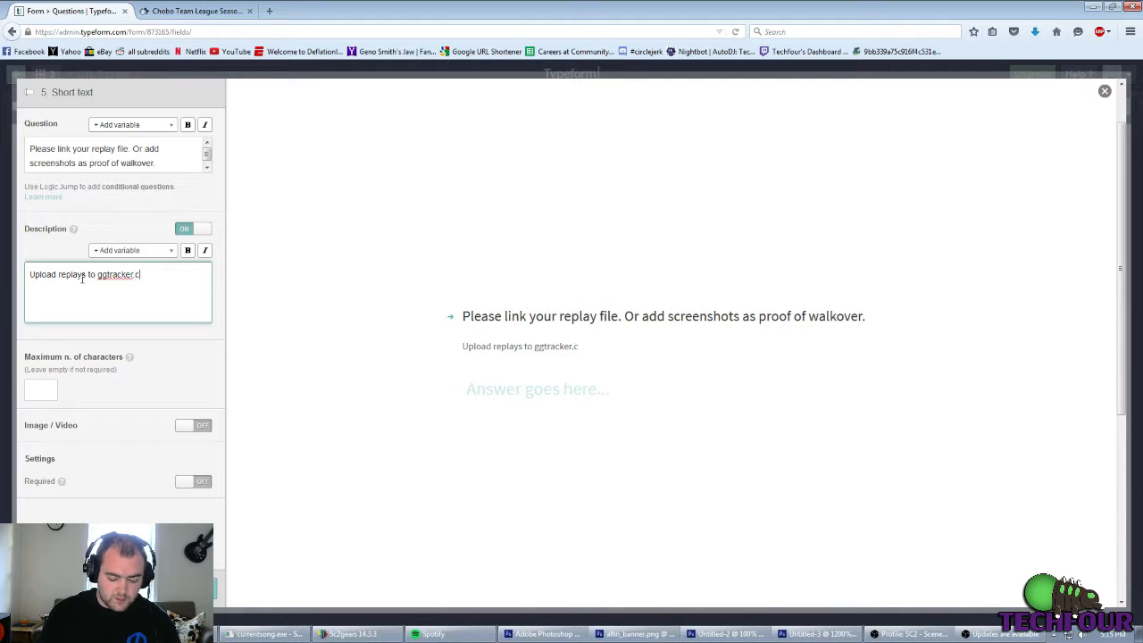
type("om")
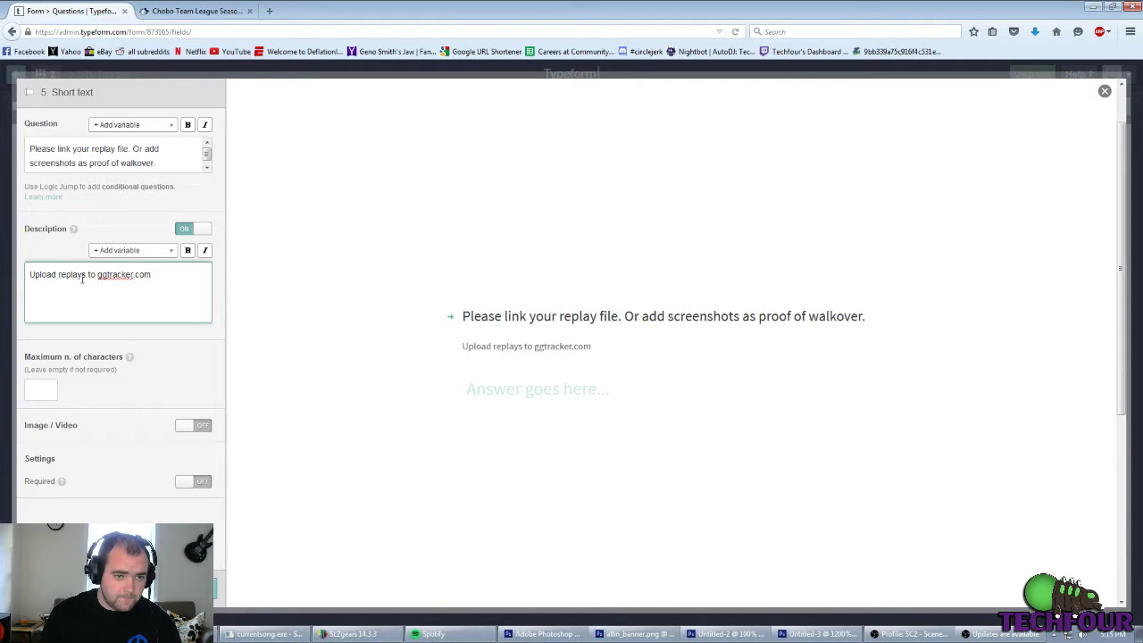
key("Return")
type("Uploa")
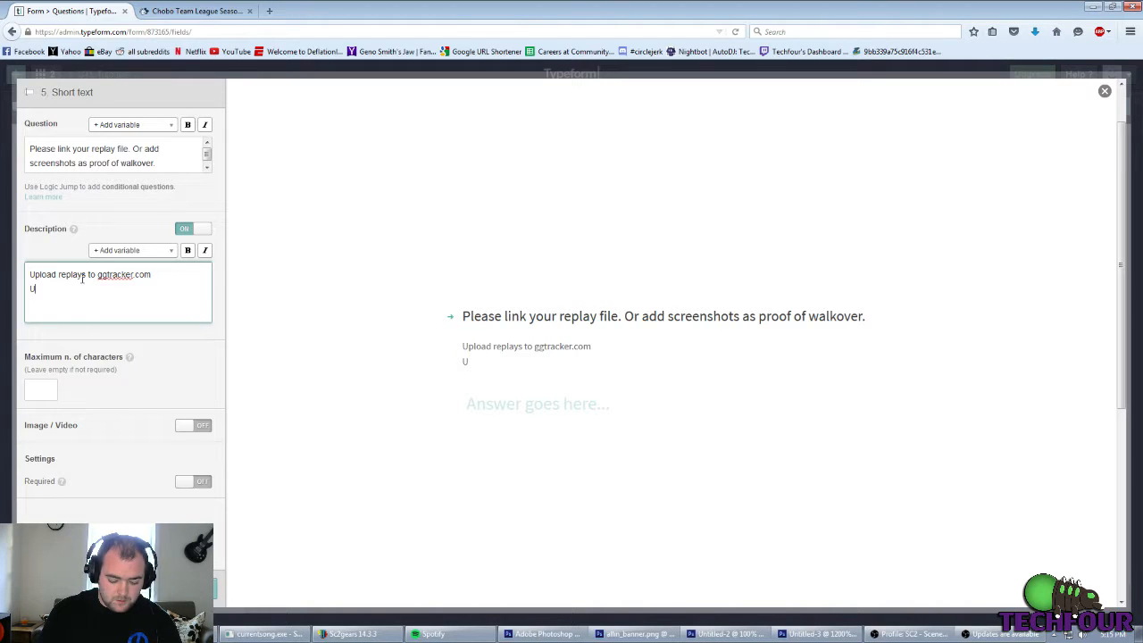
key("BackSpace")
key("BackSpace")
key("BackSpace")
key("BackSpace")
key("BackSpace")
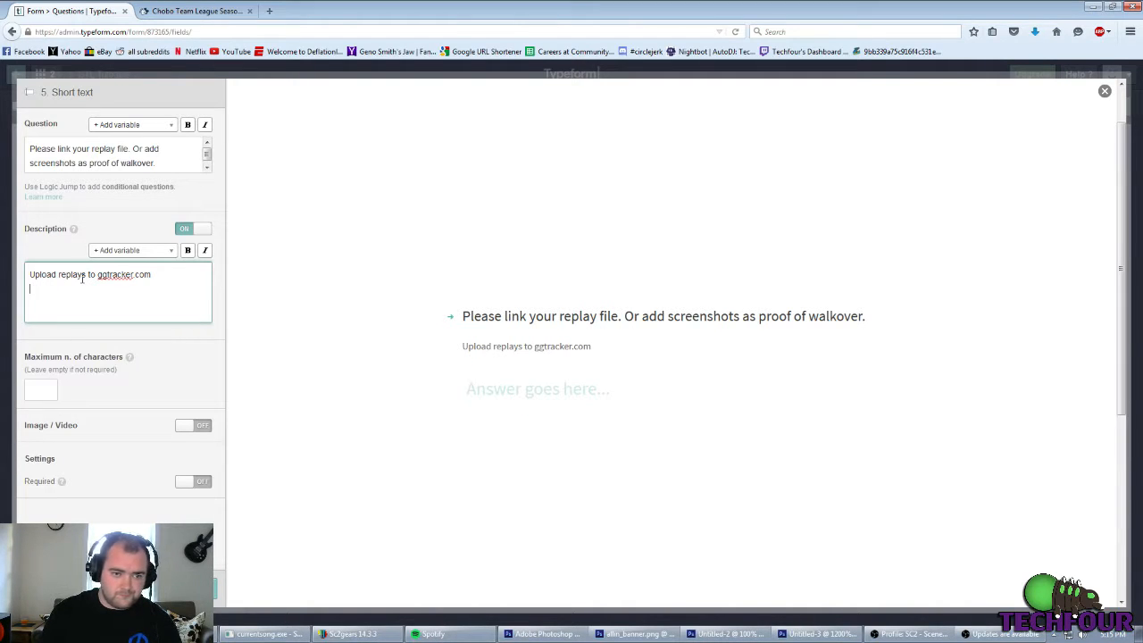
Step: Limit the replay link question's answer to a maximum of 50 characters and save the question
left_click(50, 390)
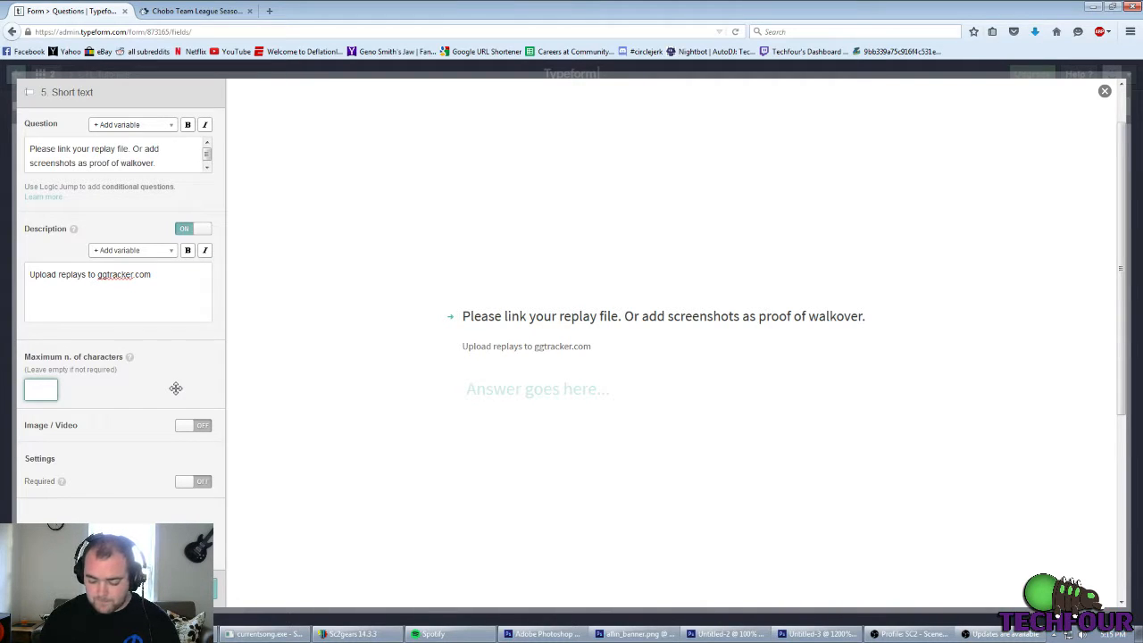
type("50")
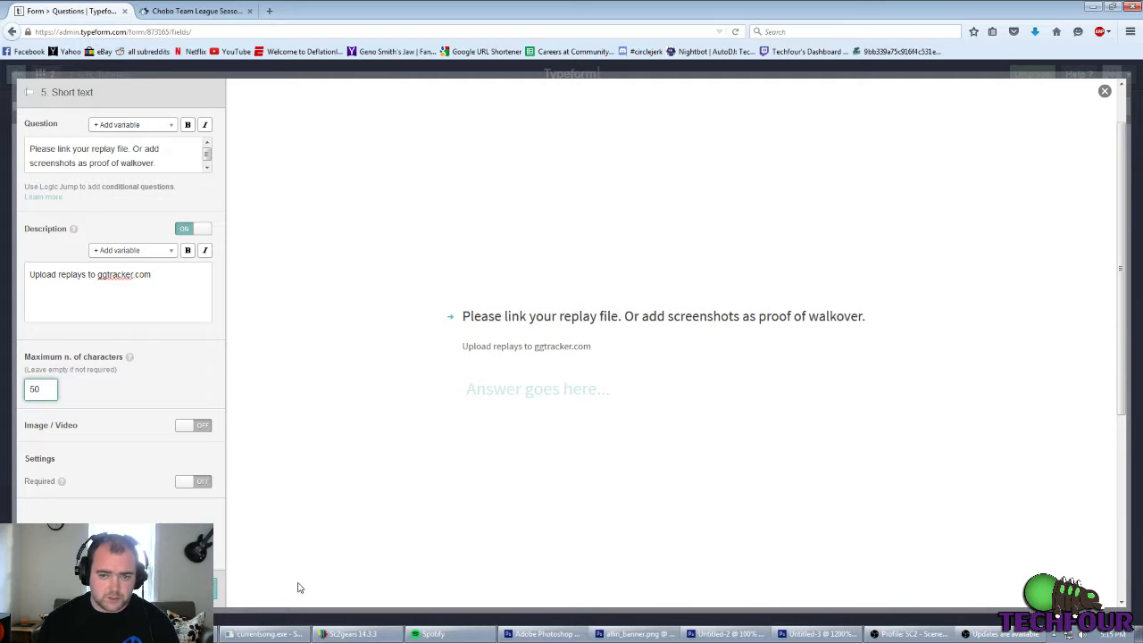
left_click(185, 589)
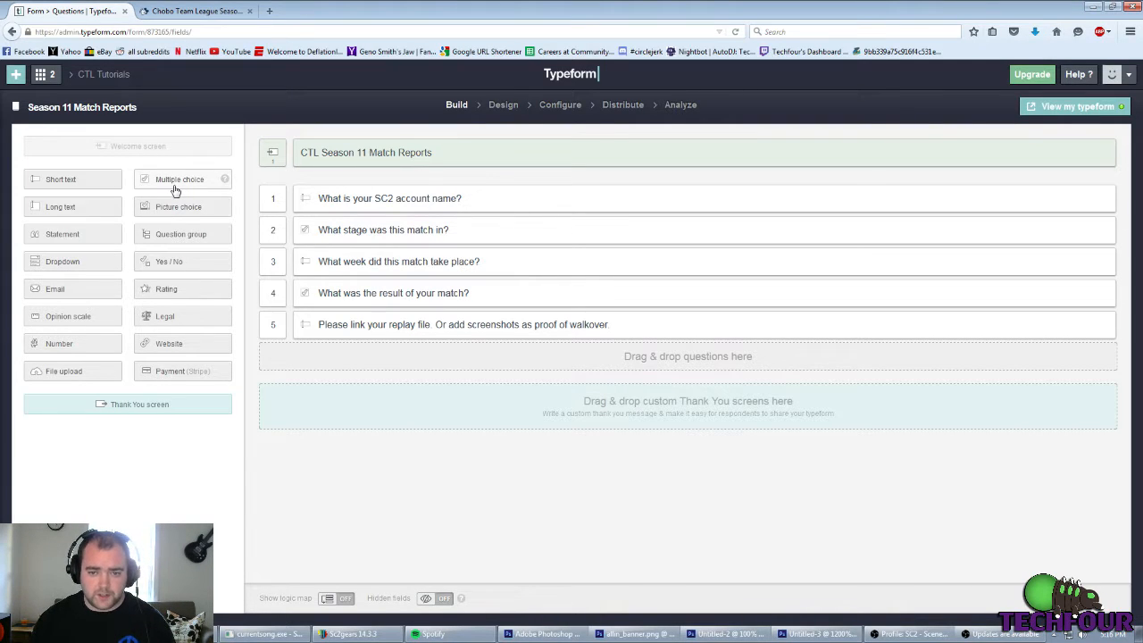
Step: Add a short text question: "Thank you for playing your match this week and filing out this form. Is there something else you would like us to know?"
left_click(92, 183)
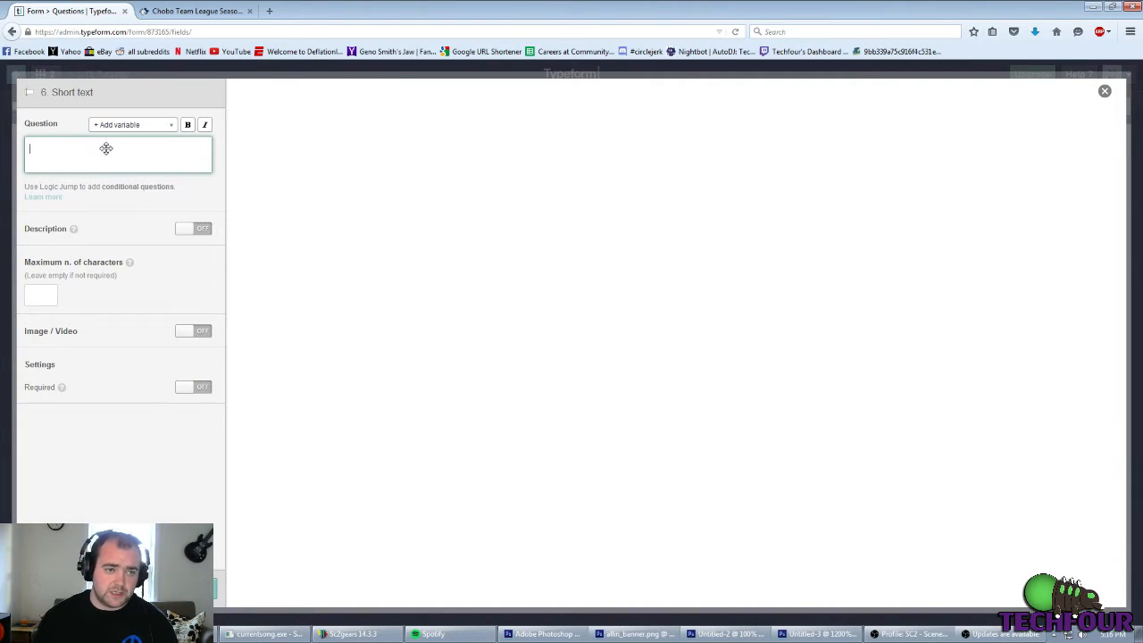
type("Than")
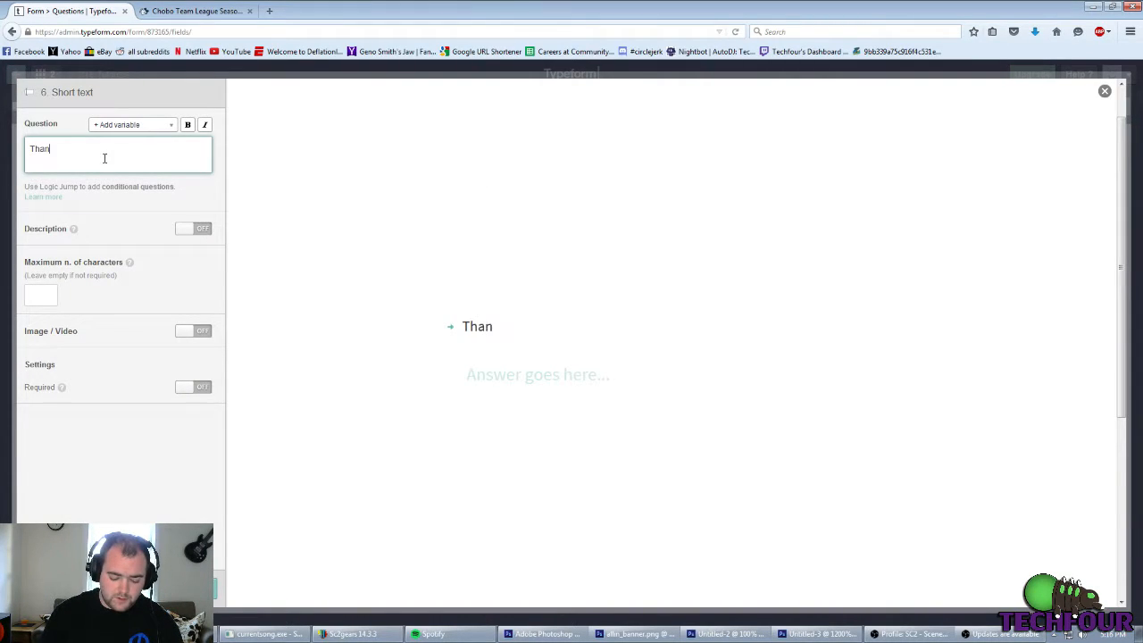
type("k you for pla")
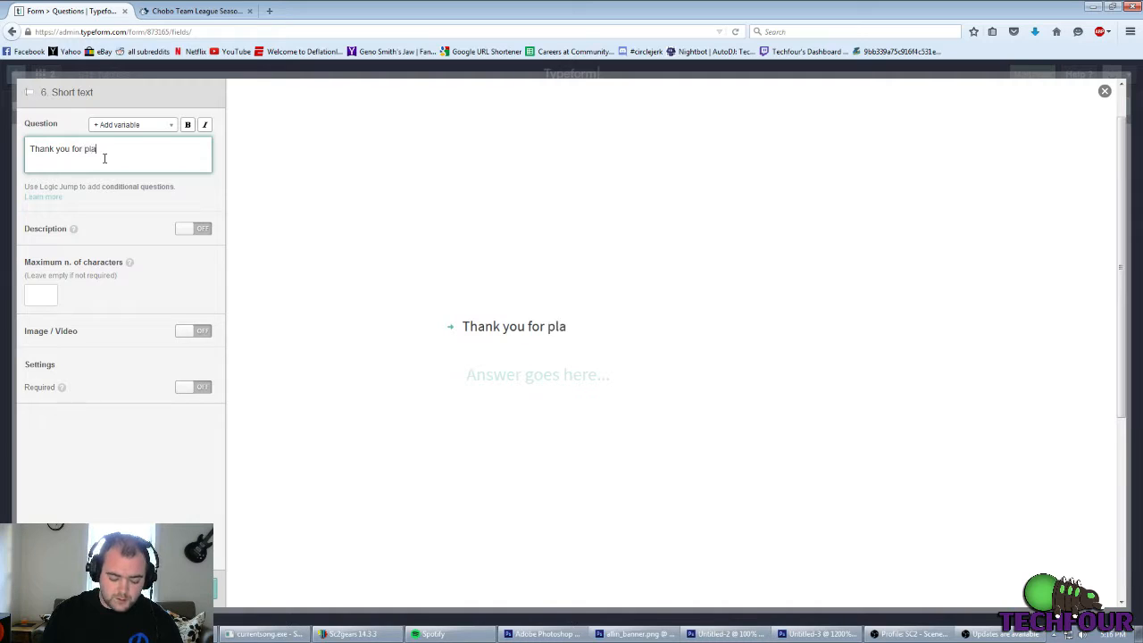
type("ying your m")
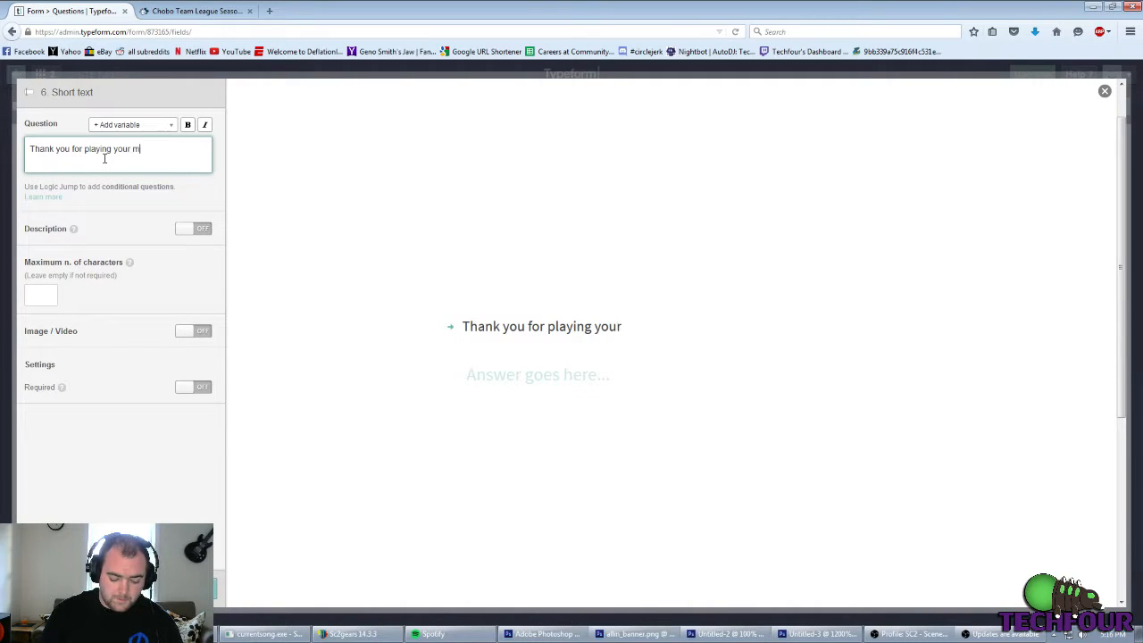
type("atch this wee")
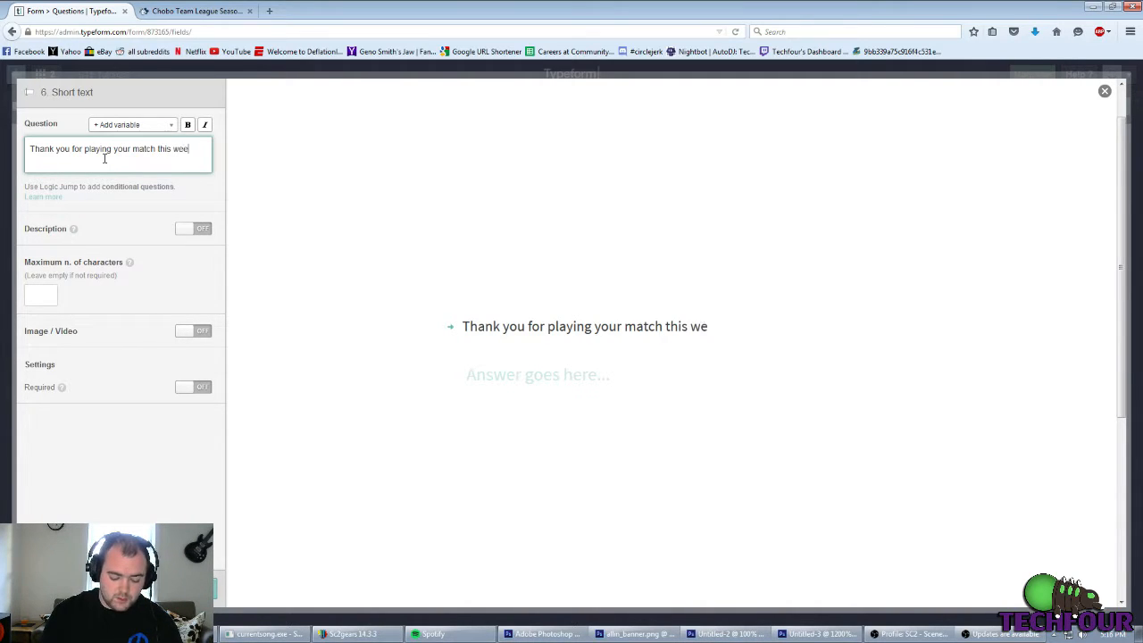
type("k and filing")
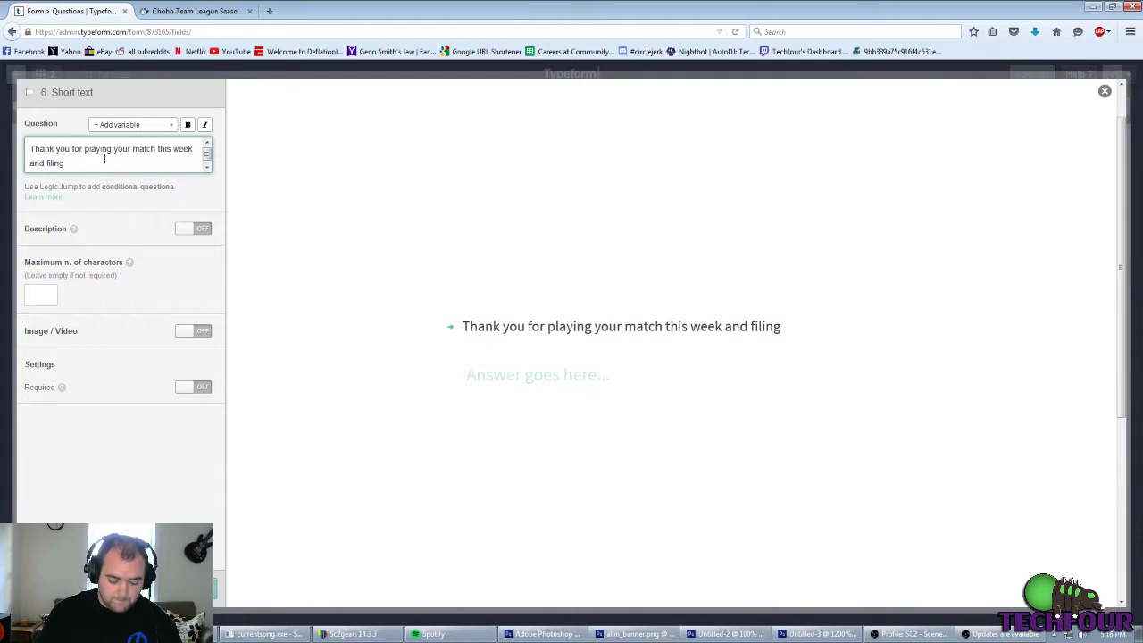
type(" out this form. I")
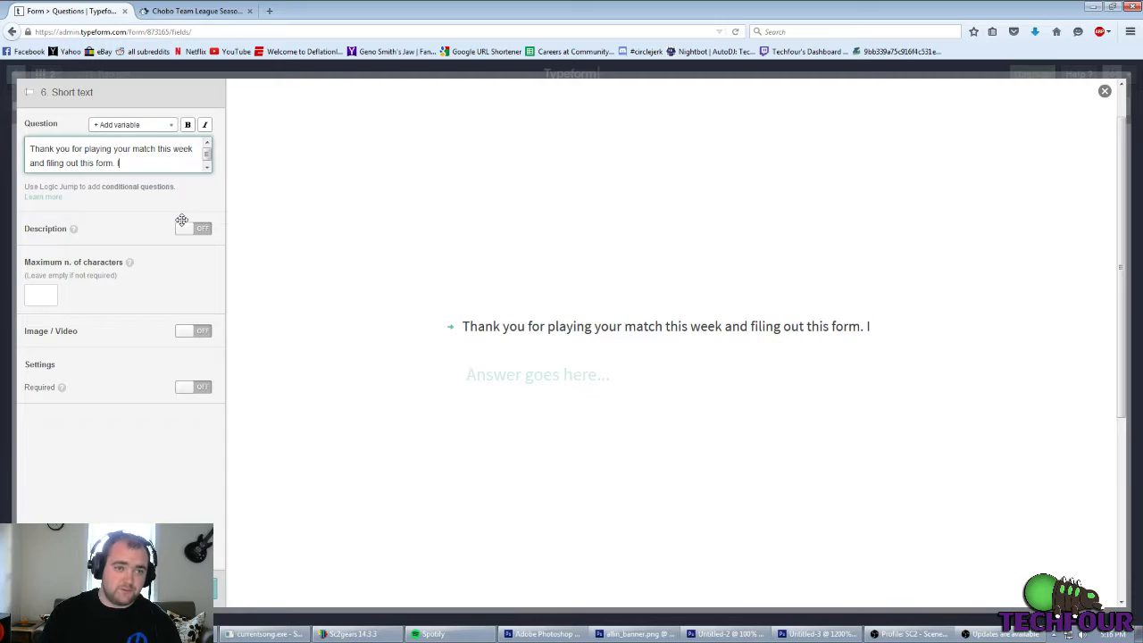
type("s there")
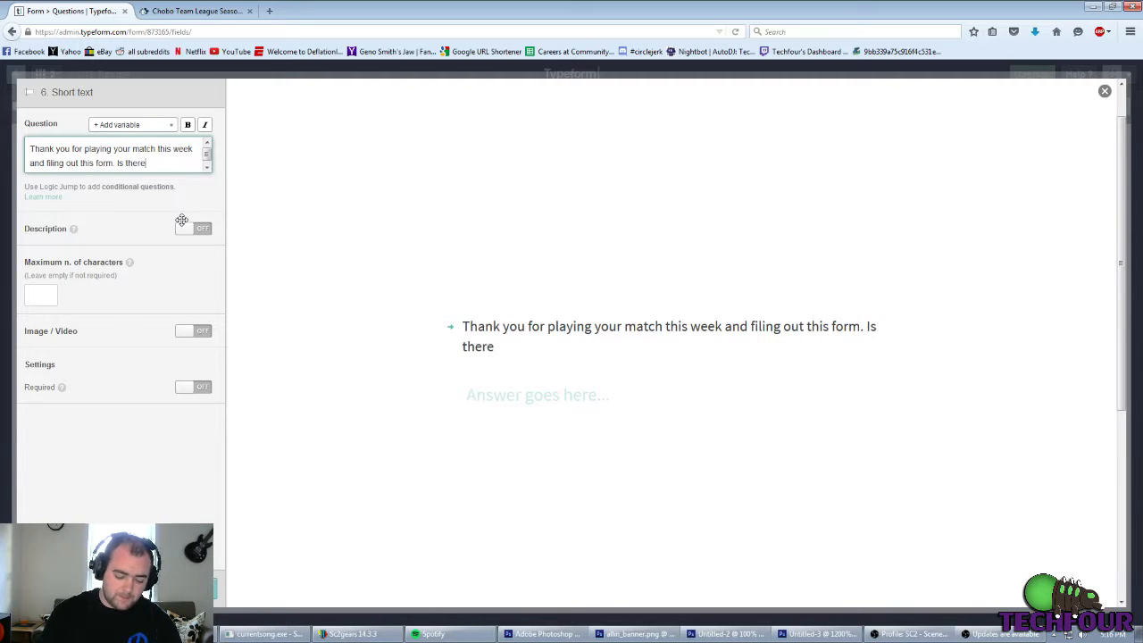
type(" something else ")
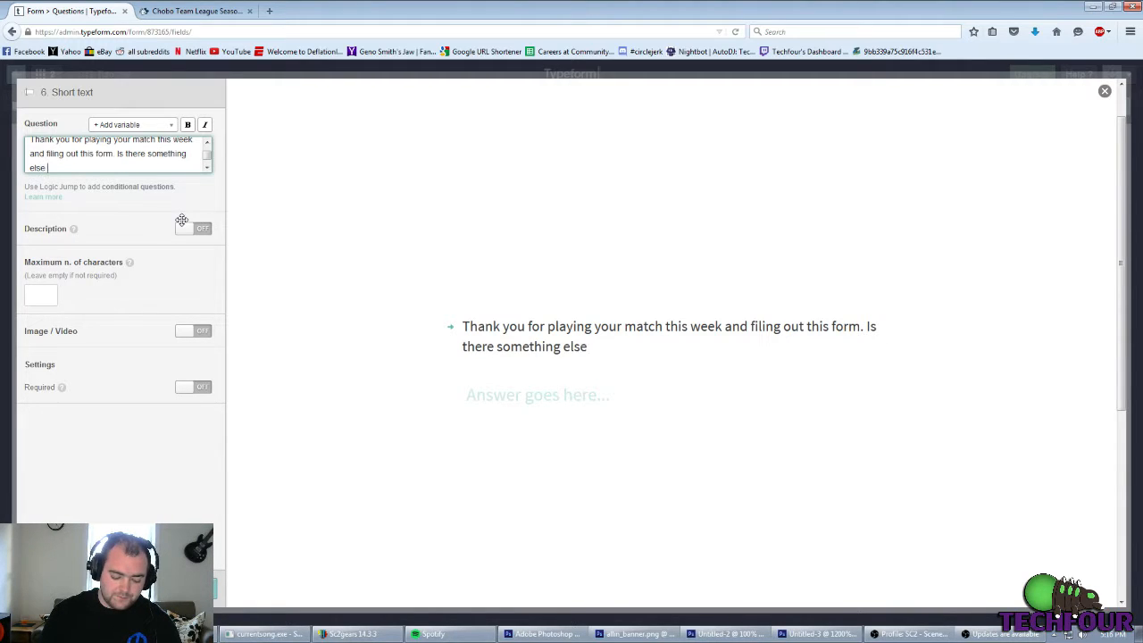
type("you would like")
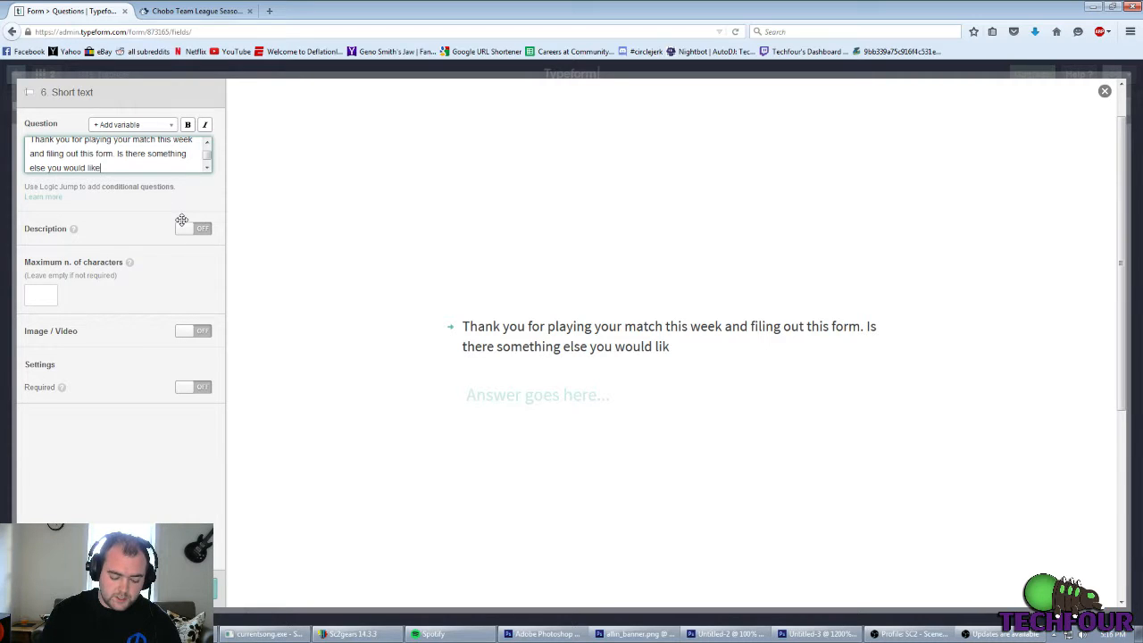
type(" us to know?")
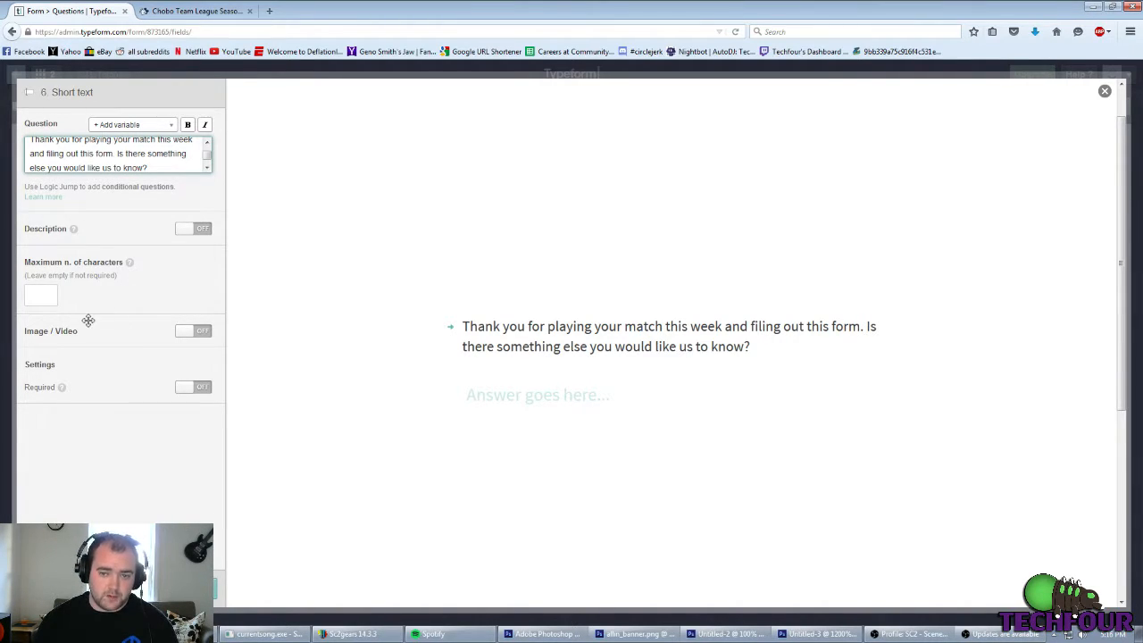
Step: Limit the closing question's answer to a maximum of 500 characters and save the question
left_click(35, 297)
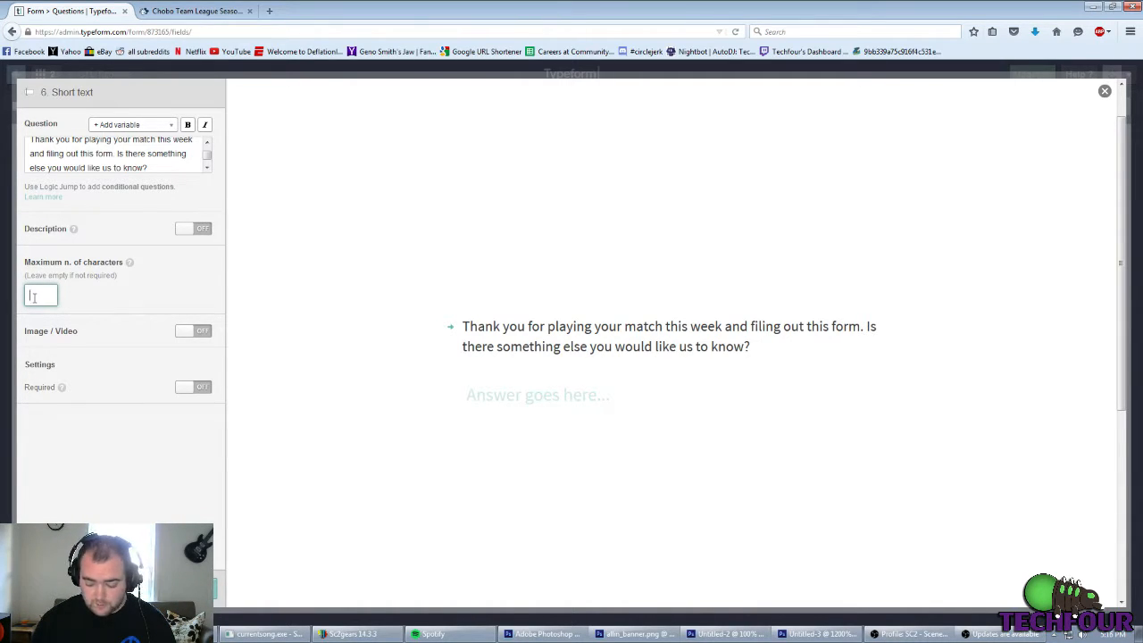
type("500")
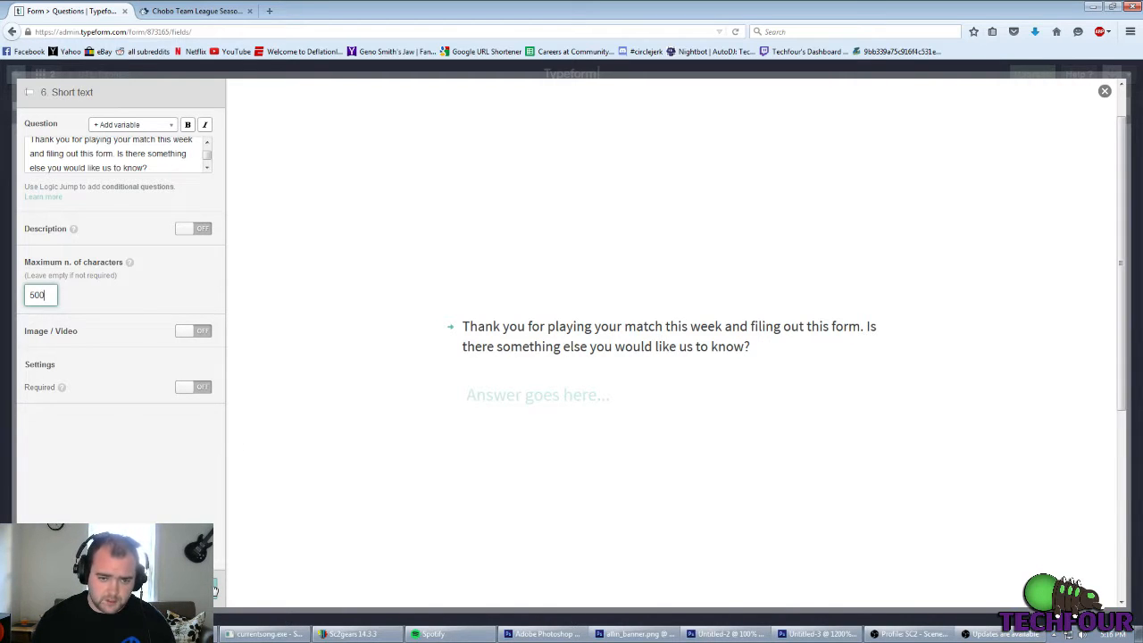
left_click(192, 589)
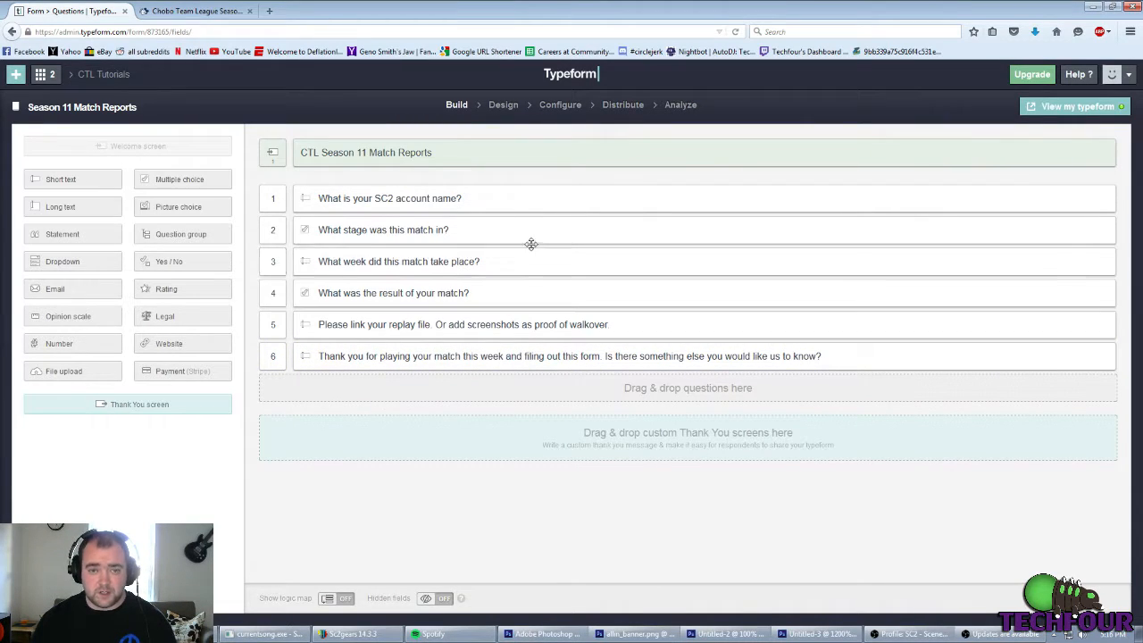
Step: Open the form's colour design settings and set the background to dark red, #731C1C
left_click(510, 114)
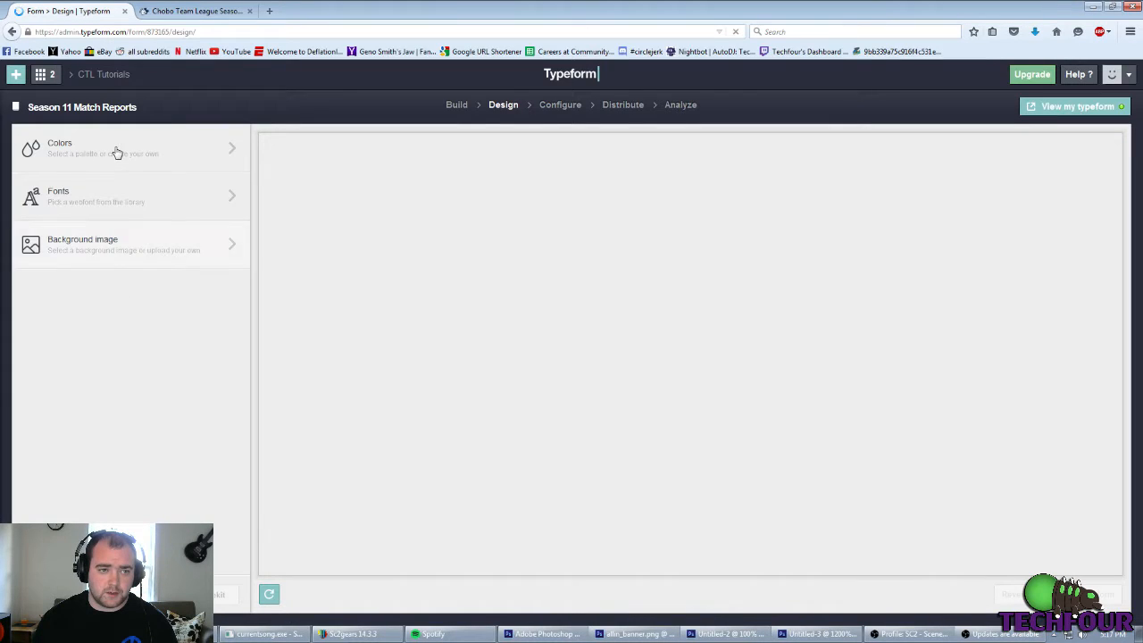
left_click(114, 151)
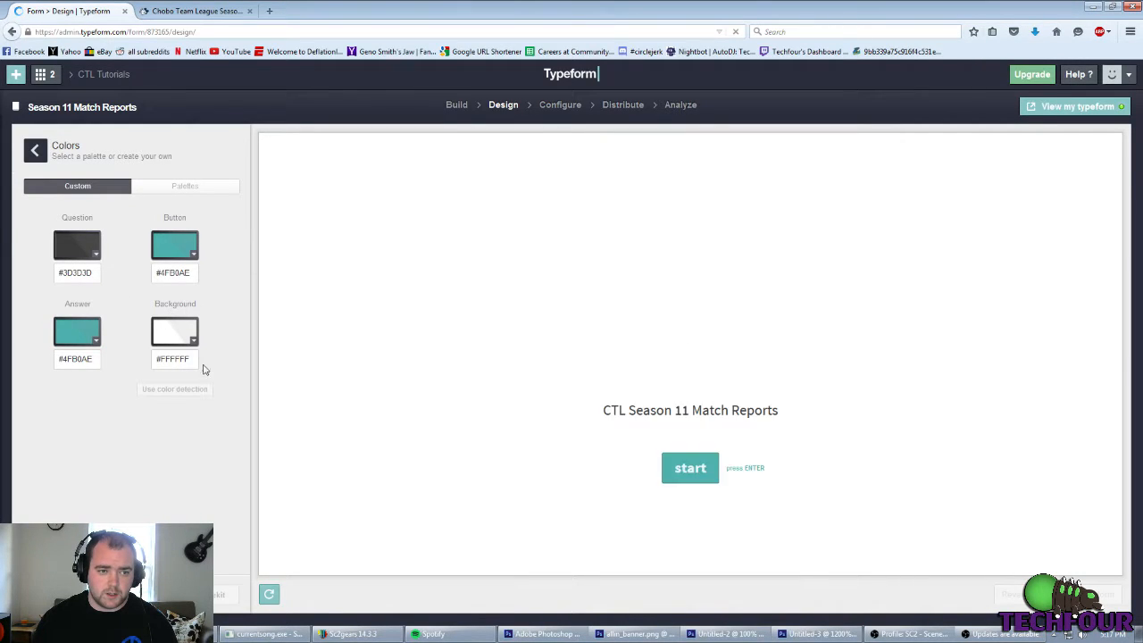
left_click(167, 330)
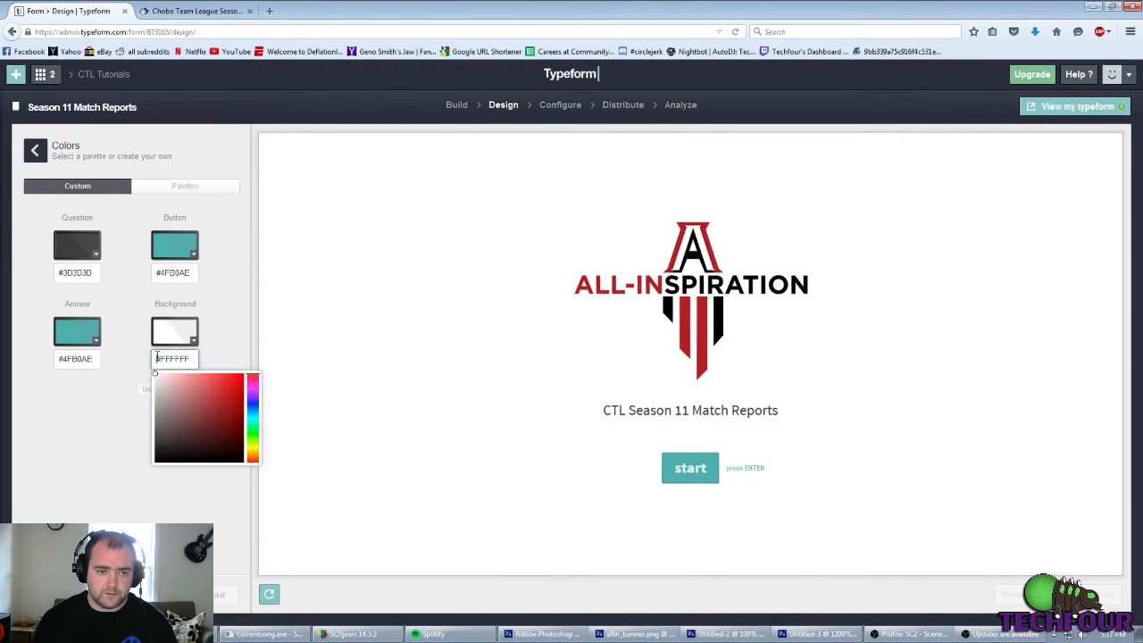
left_click(217, 391)
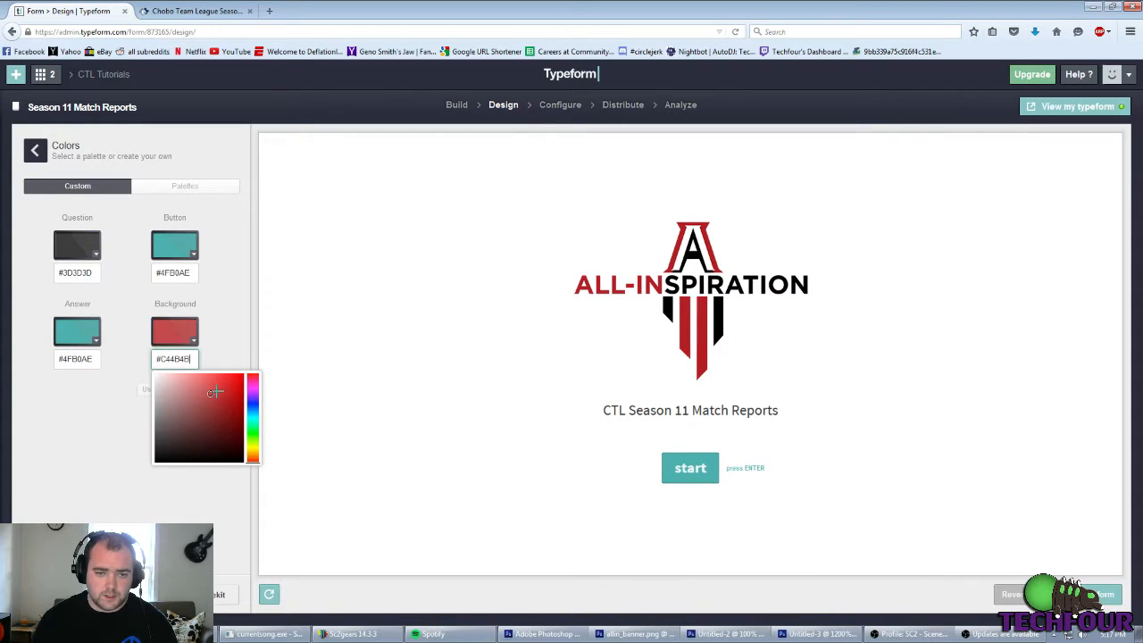
left_click(226, 402)
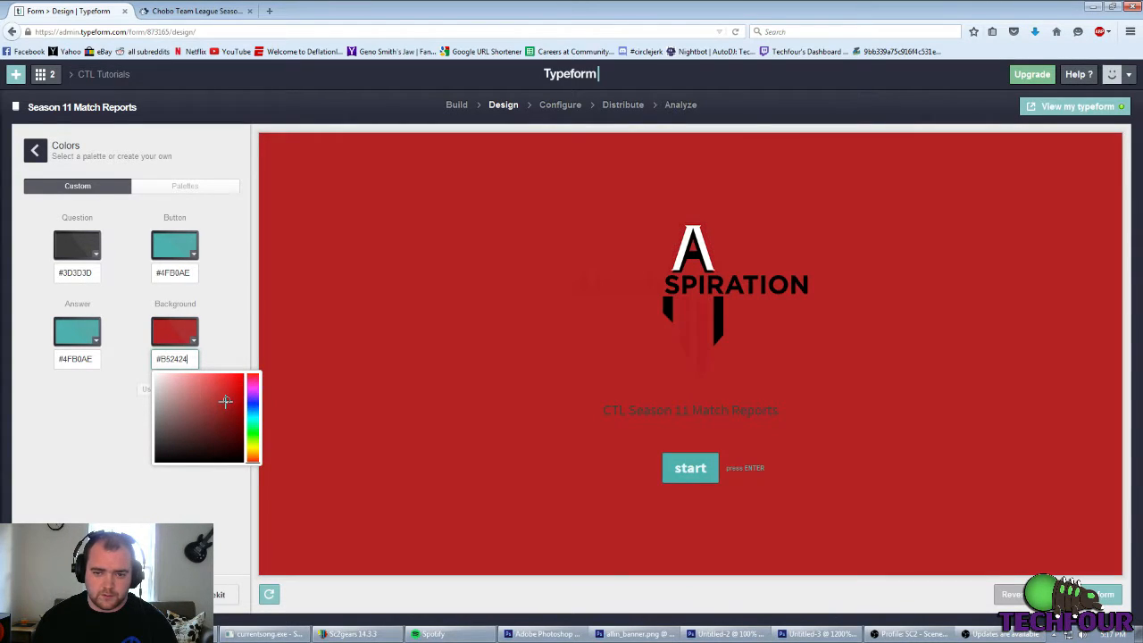
left_click(227, 396)
left_click(227, 384)
left_click(222, 419)
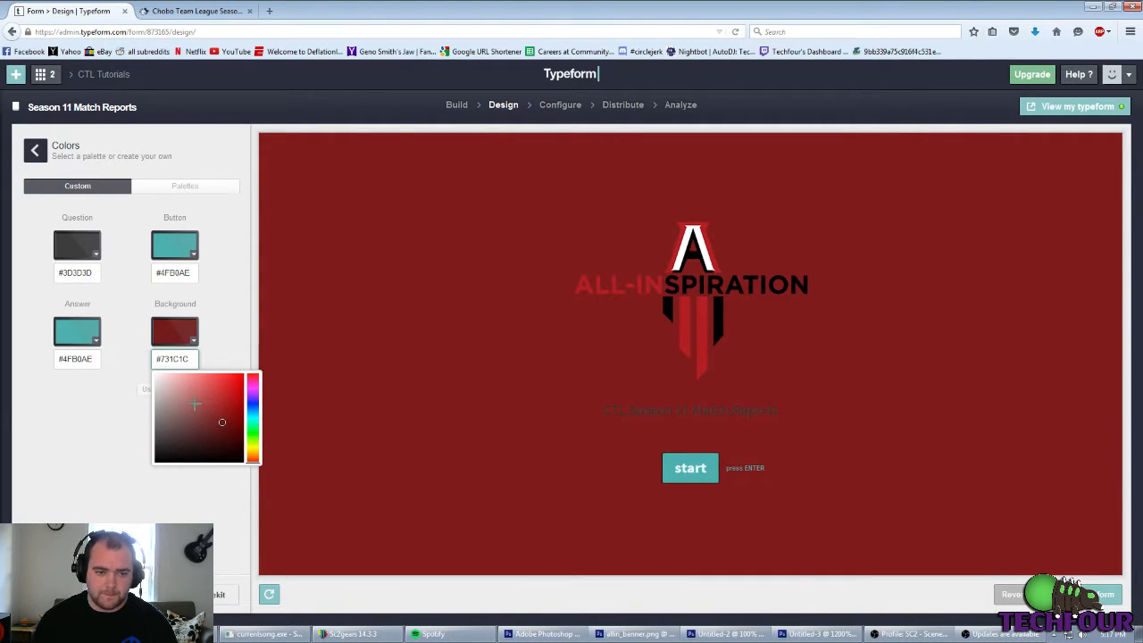
Step: Set the question text colour to white, #FFFFFF, and save the form's design
left_click(82, 255)
left_click_drag(98, 333, 31, 281)
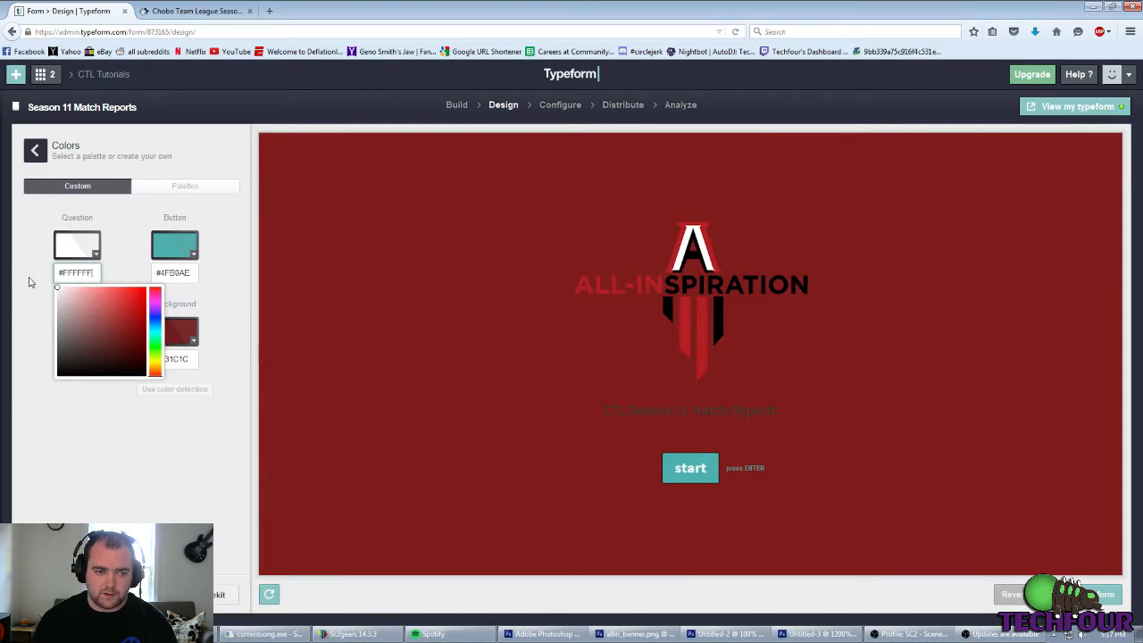
left_click(169, 464)
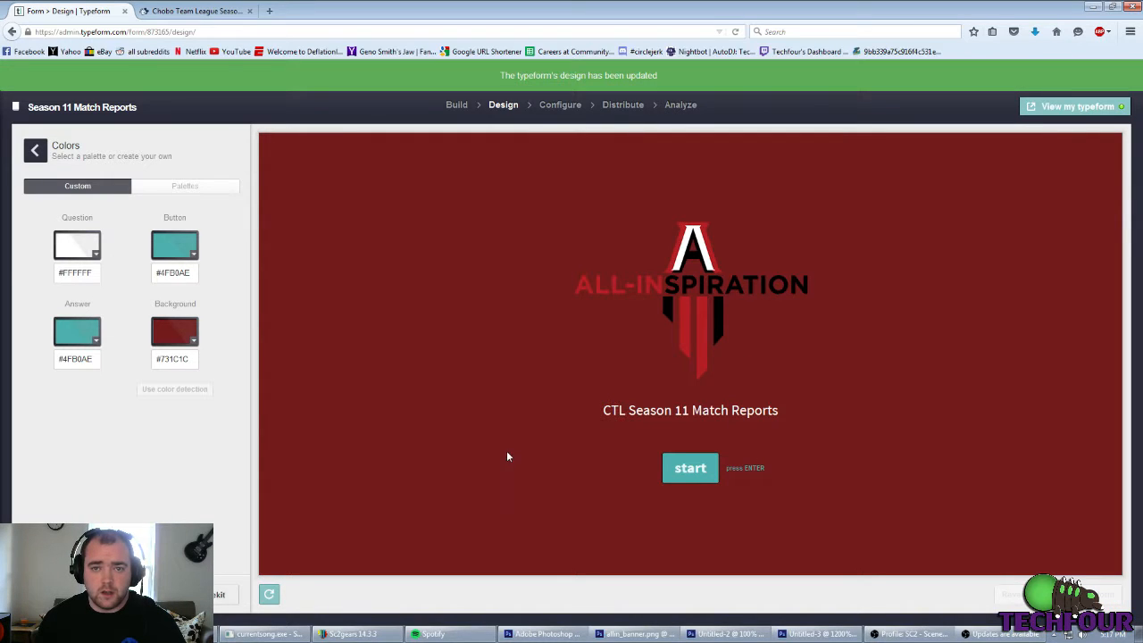
Step: View the live match report form and start it from its welcome screen
left_click(1033, 107)
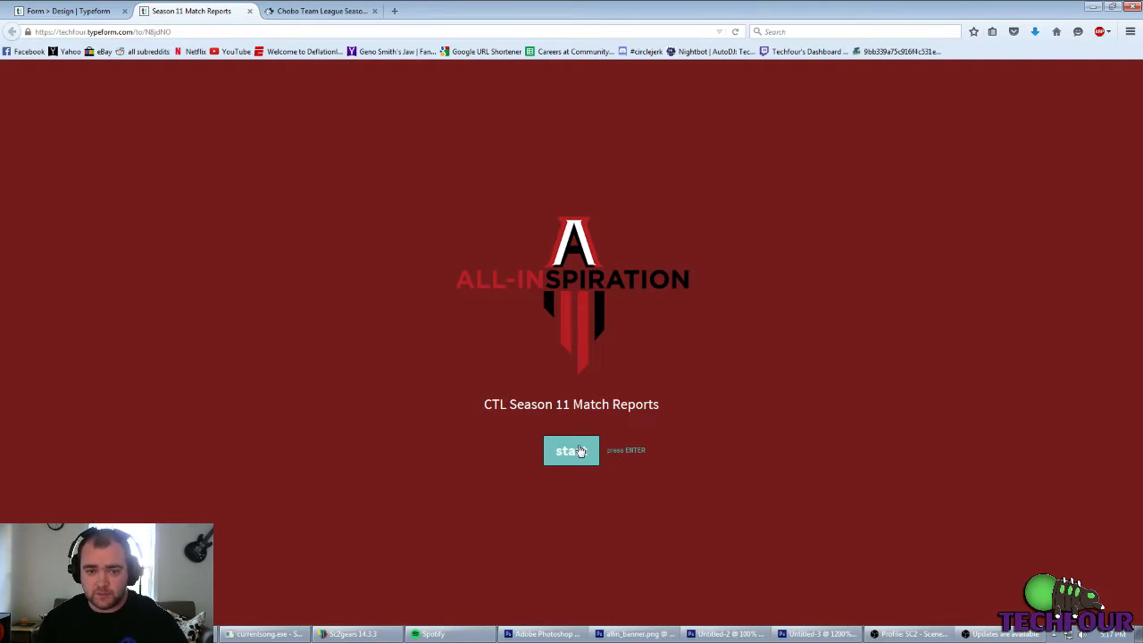
left_click(579, 451)
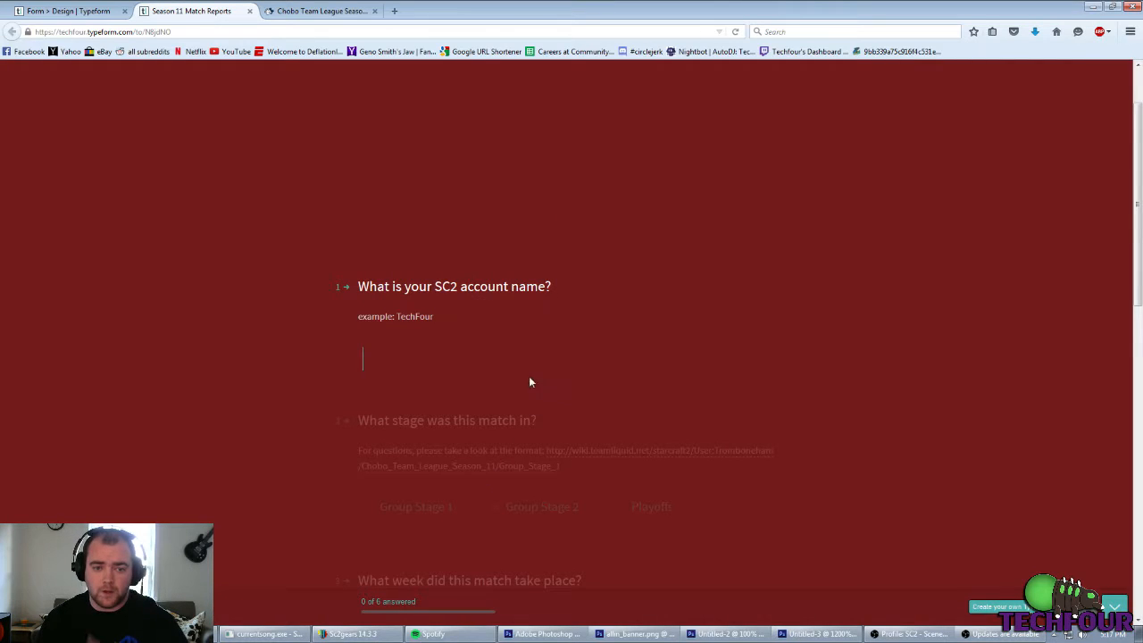
Step: Answer the live form's first three questions with the example SC2 account name, Group Stage 2 and week3
type("TechFour")
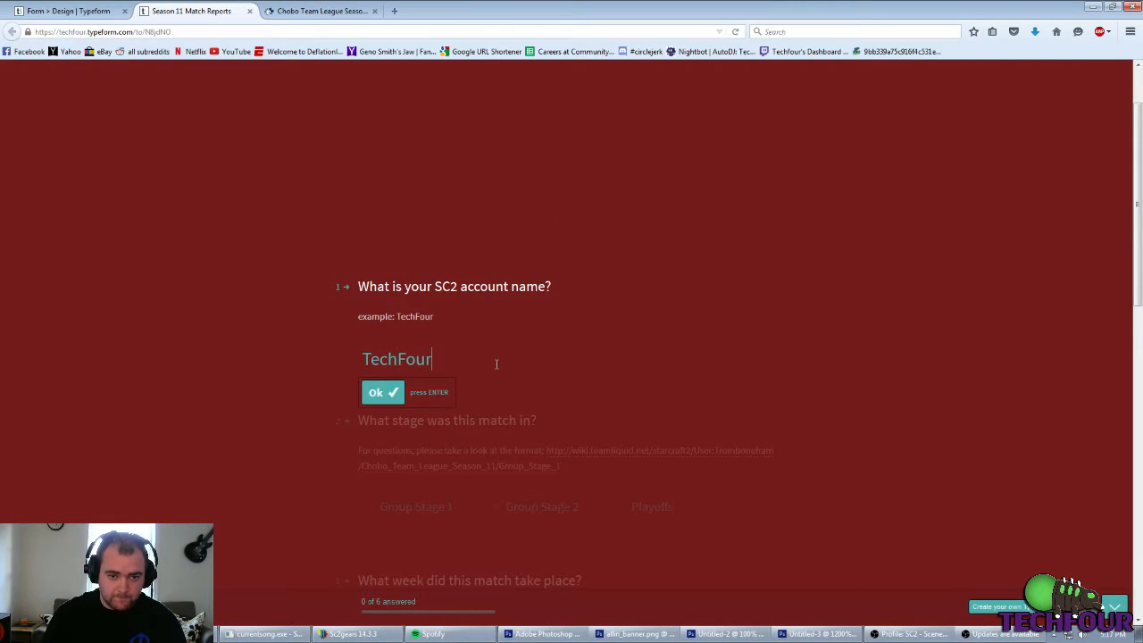
key("Return")
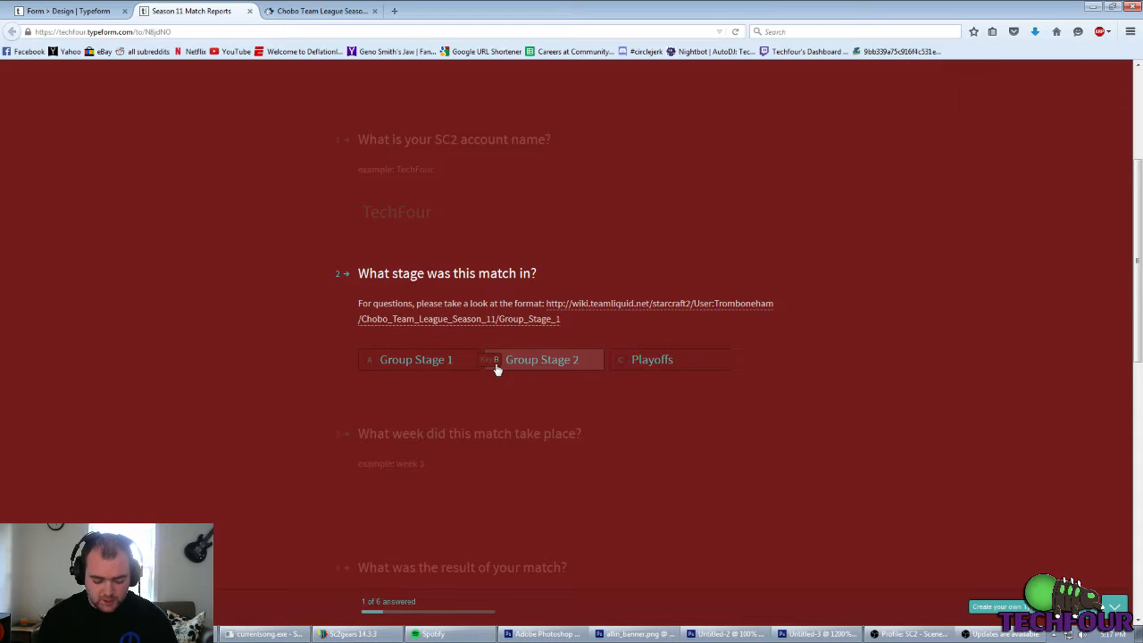
left_click(498, 369)
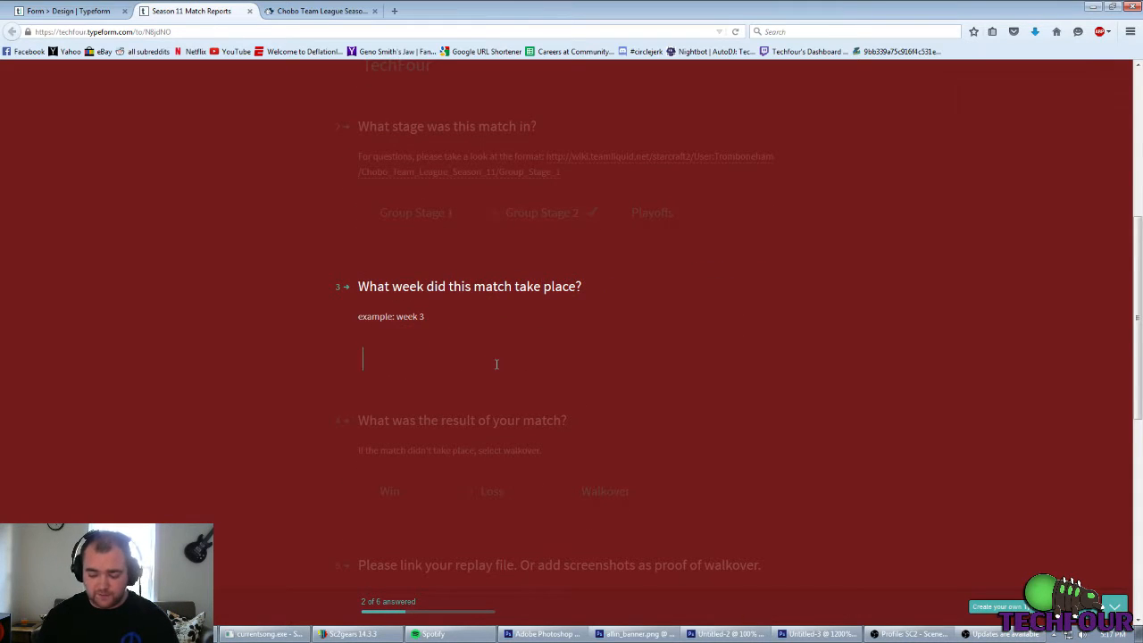
type("week3")
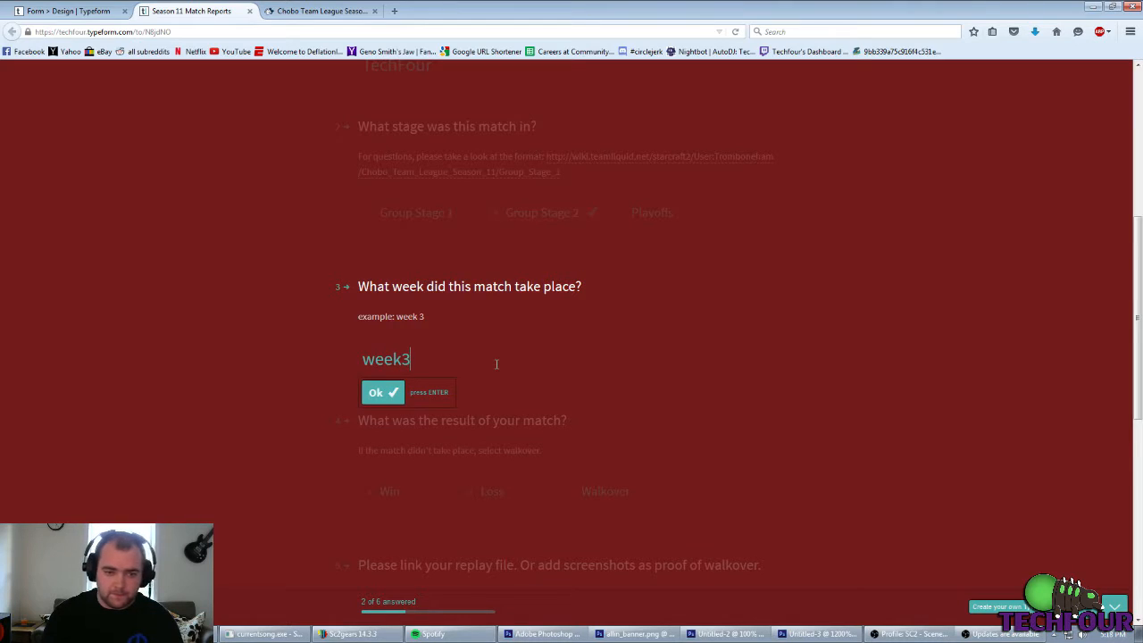
key("Return")
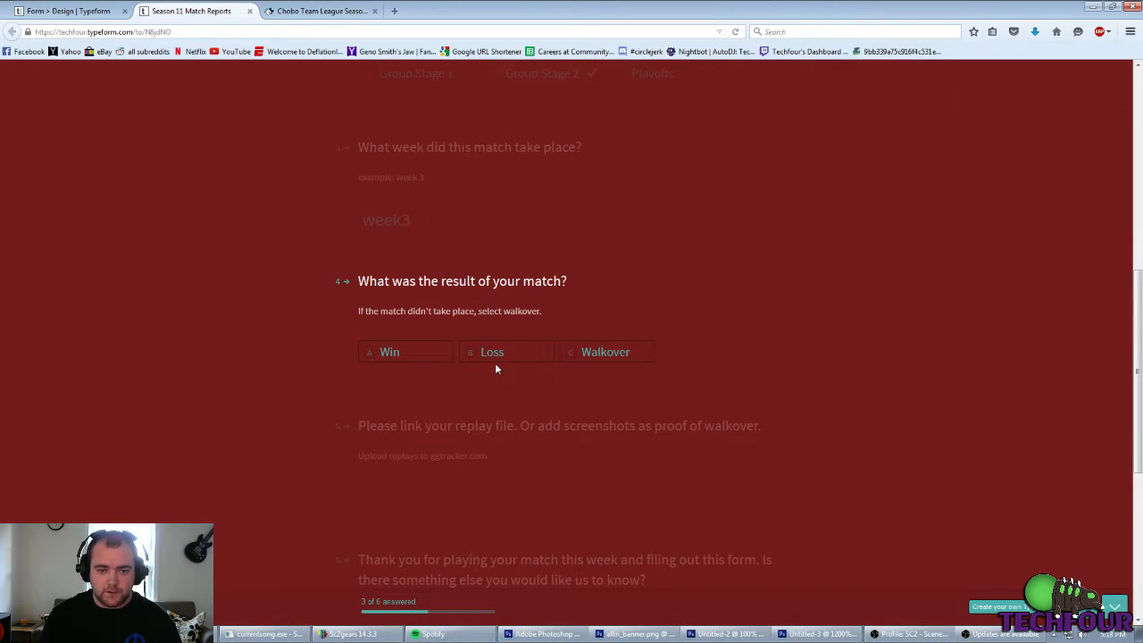
Step: Report the match result as Loss and enter uguyivuythfuyguy.com as the replay link
left_click(496, 368)
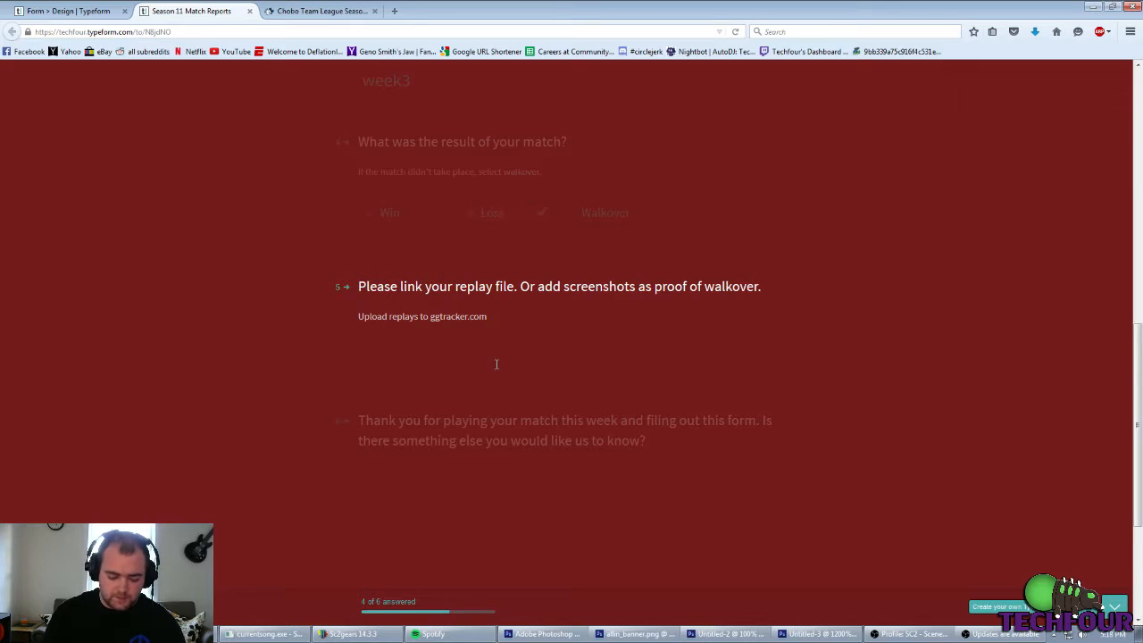
type("uguyivuythfuyguy")
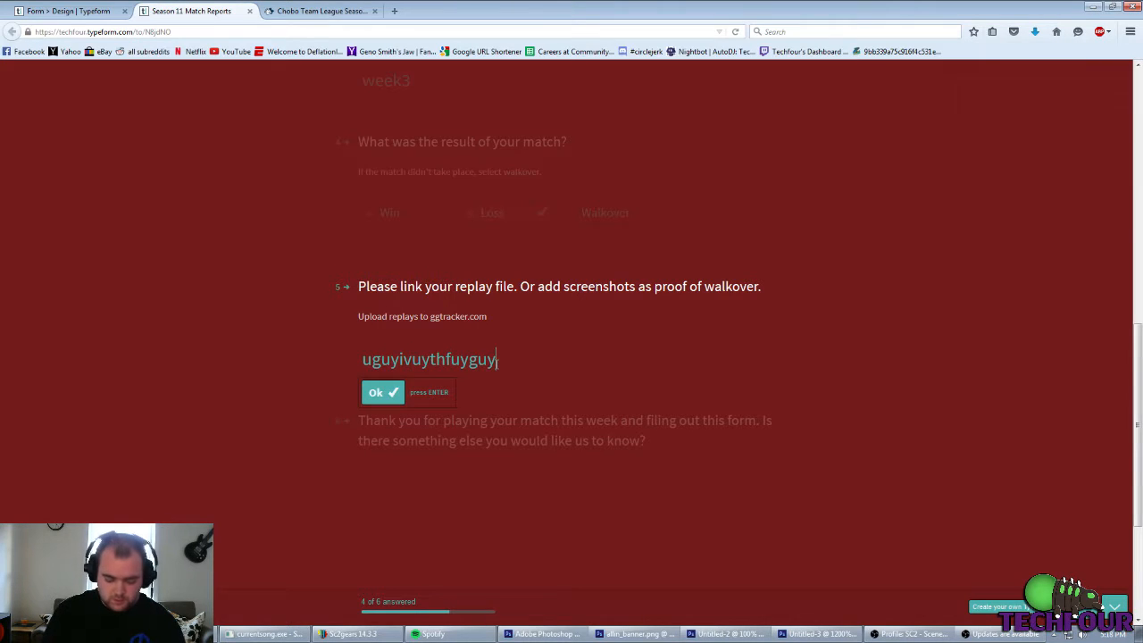
type(".com")
key("Return")
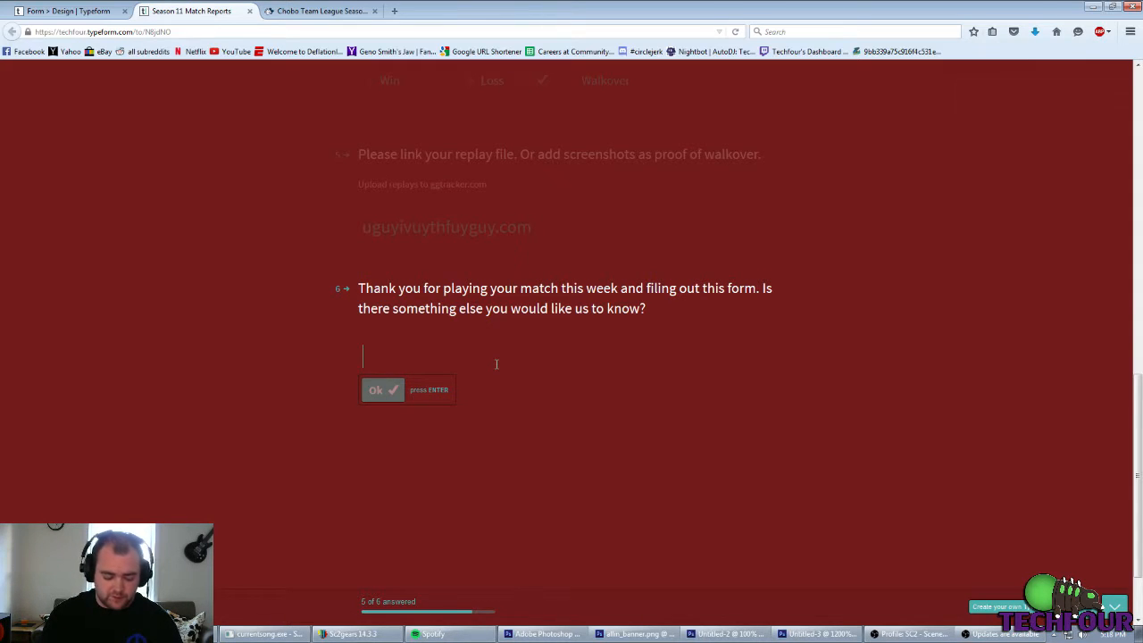
Step: Answer the closing question with THIS IS A TEST and submit the match report
type("THIS THI")
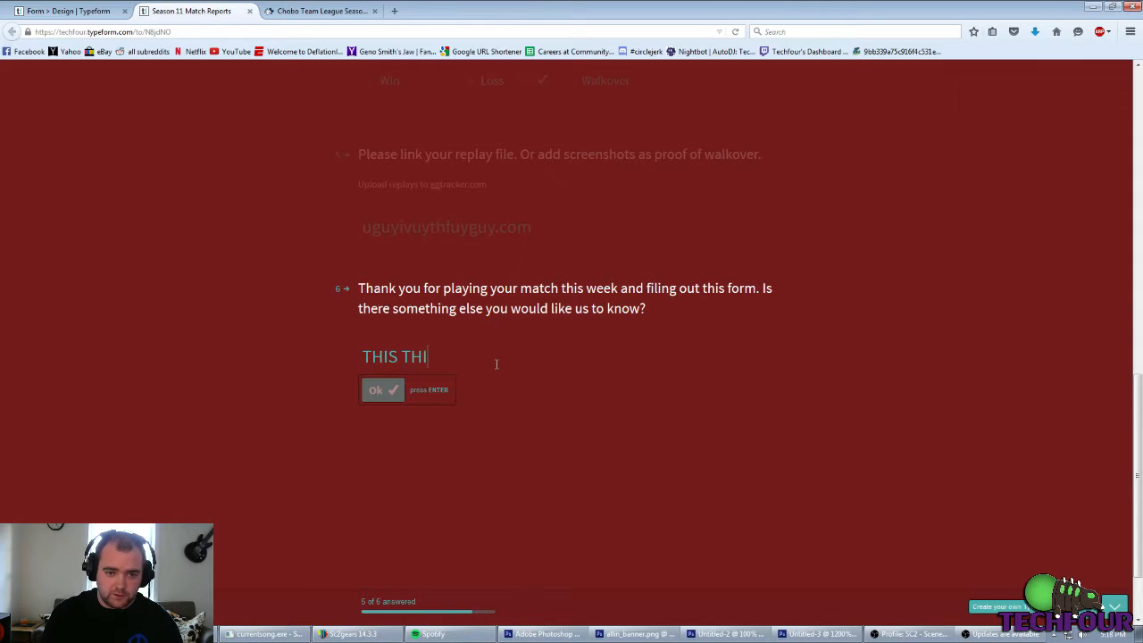
key("BackSpace")
key("BackSpace")
key("BackSpace")
type("IS A TEST")
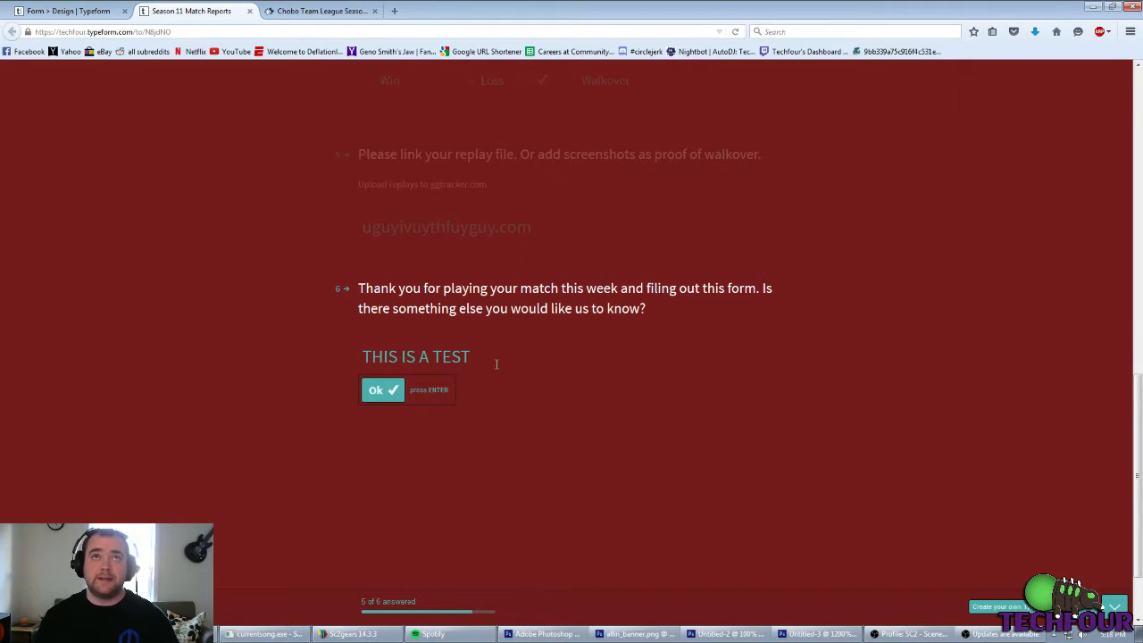
key("Return")
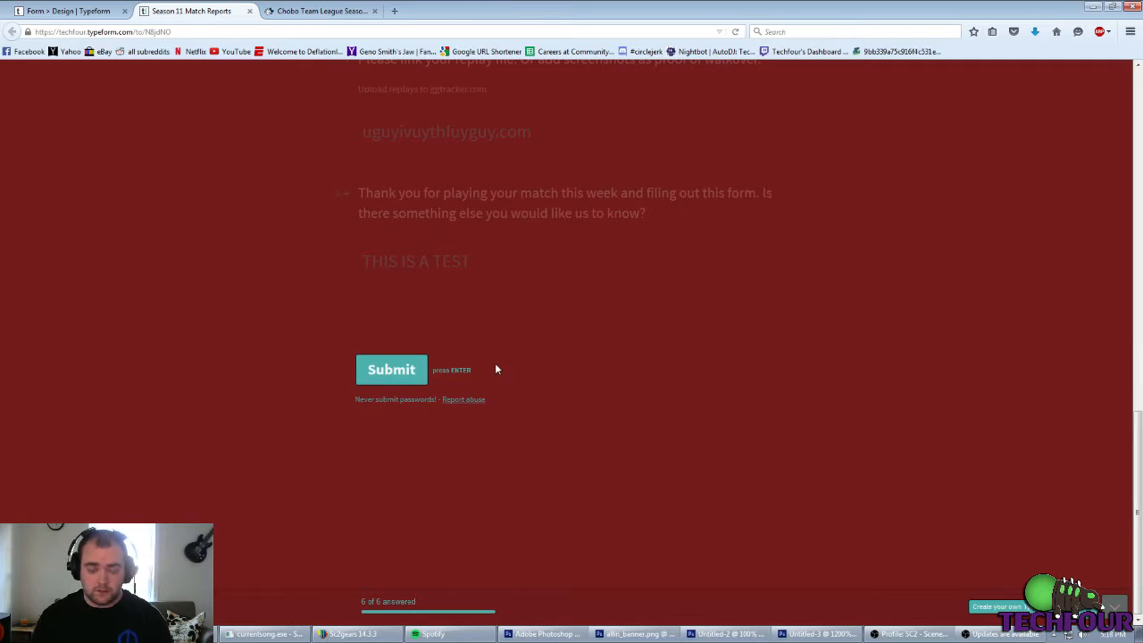
key("Return")
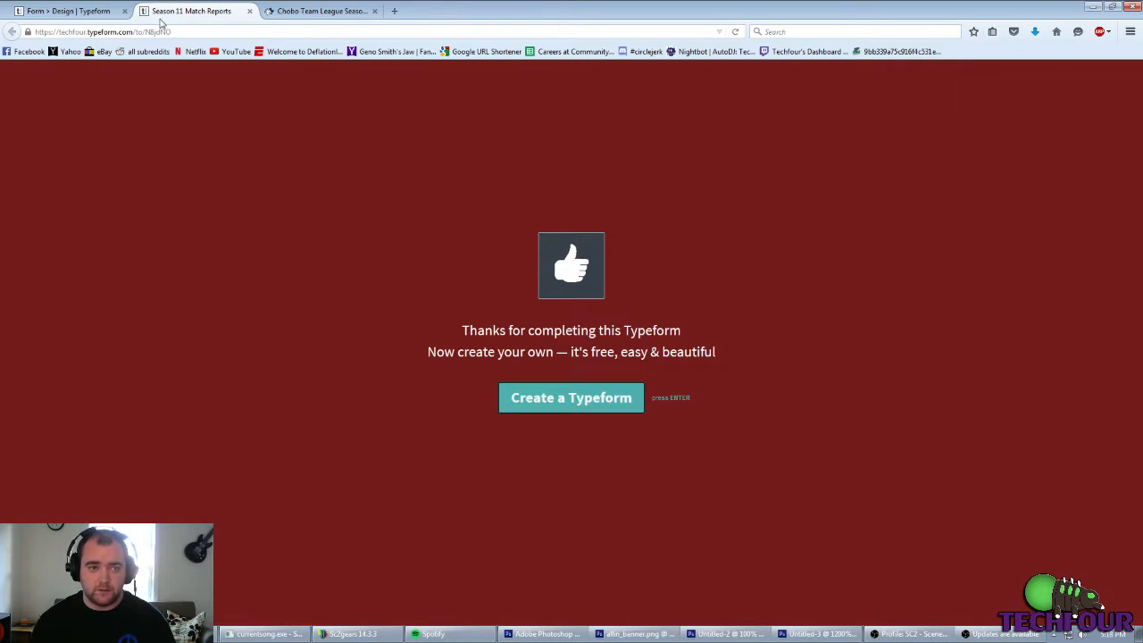
Step: Close the live form and examine the Season 11 Match Reports form's general report of answers on match stage and result
middle_click(163, 22)
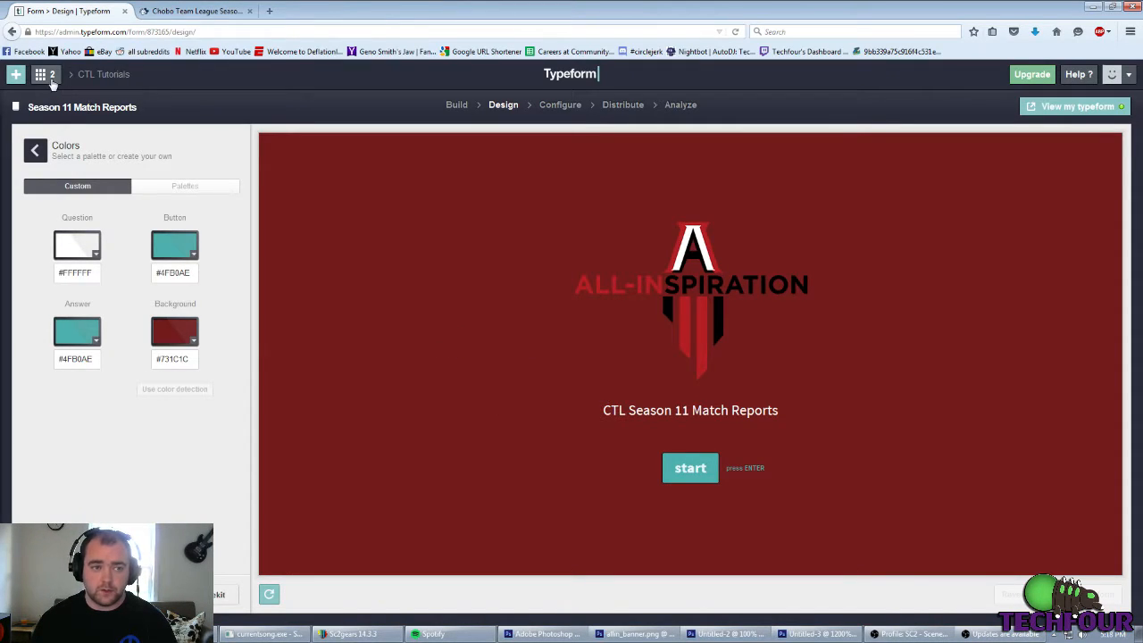
left_click(96, 78)
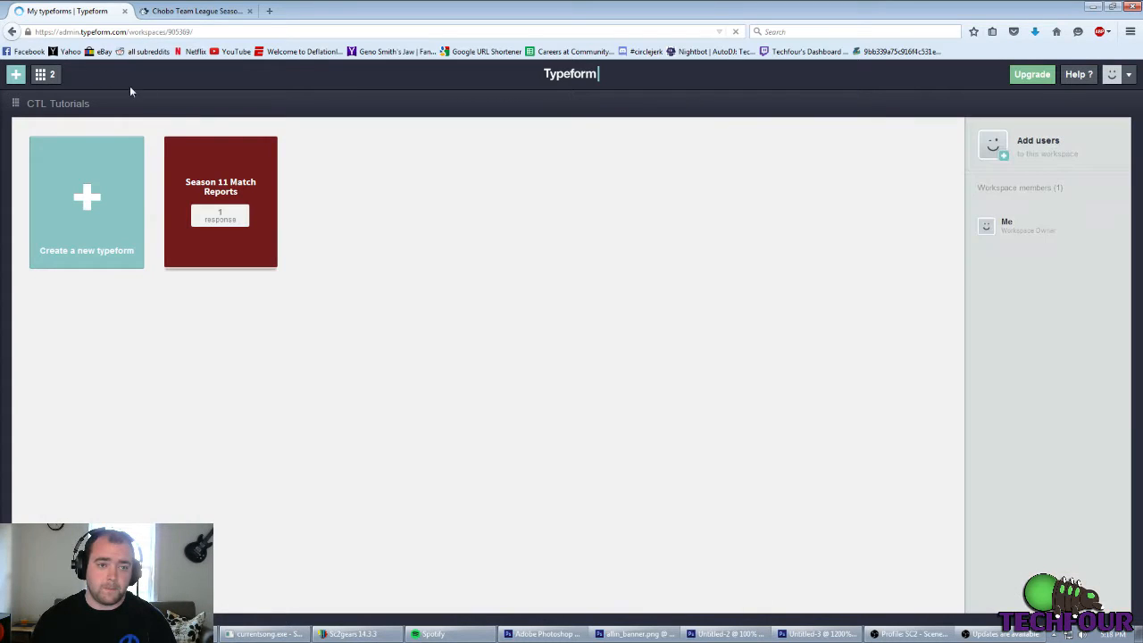
left_click(230, 210)
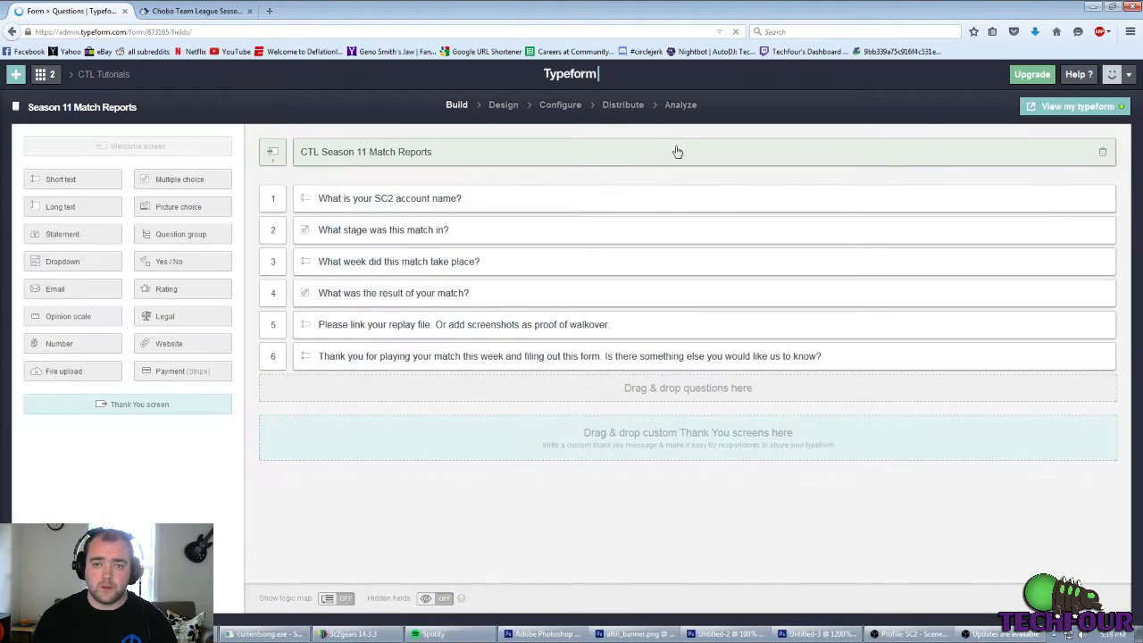
left_click(681, 105)
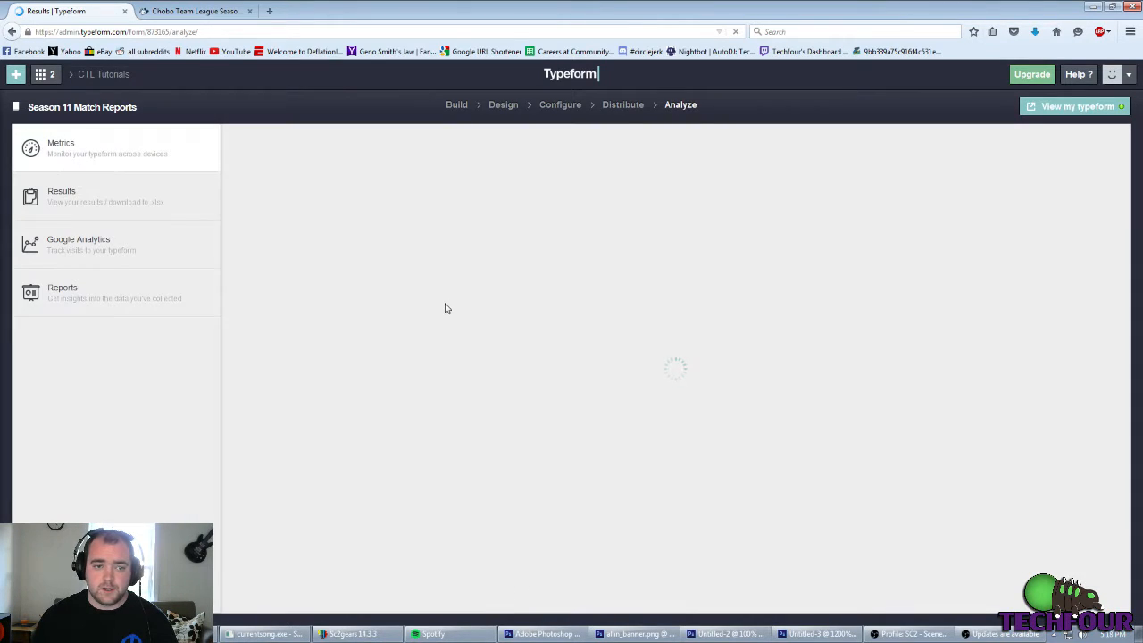
left_click(123, 298)
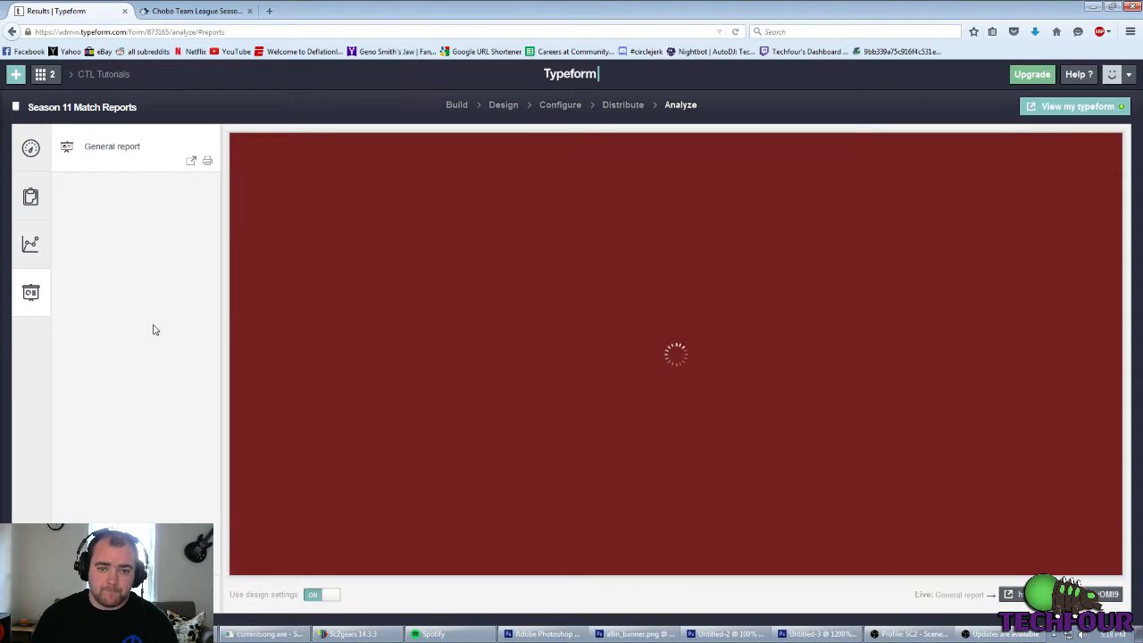
scroll(571, 315, "down", 2)
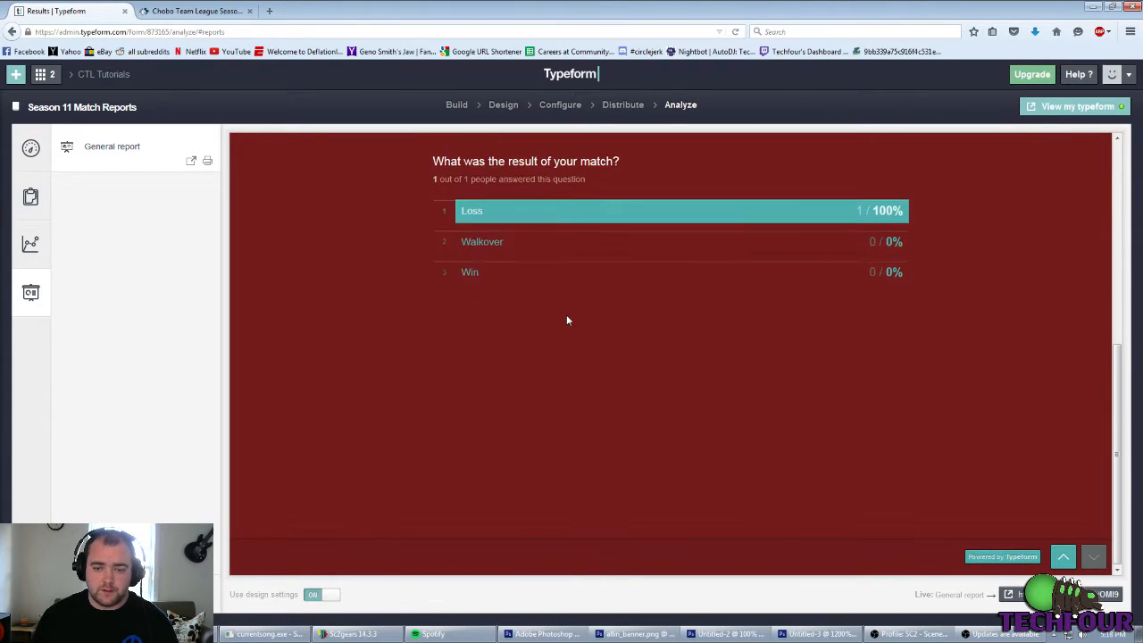
scroll(581, 322, "up", 2)
scroll(593, 328, "down", 2)
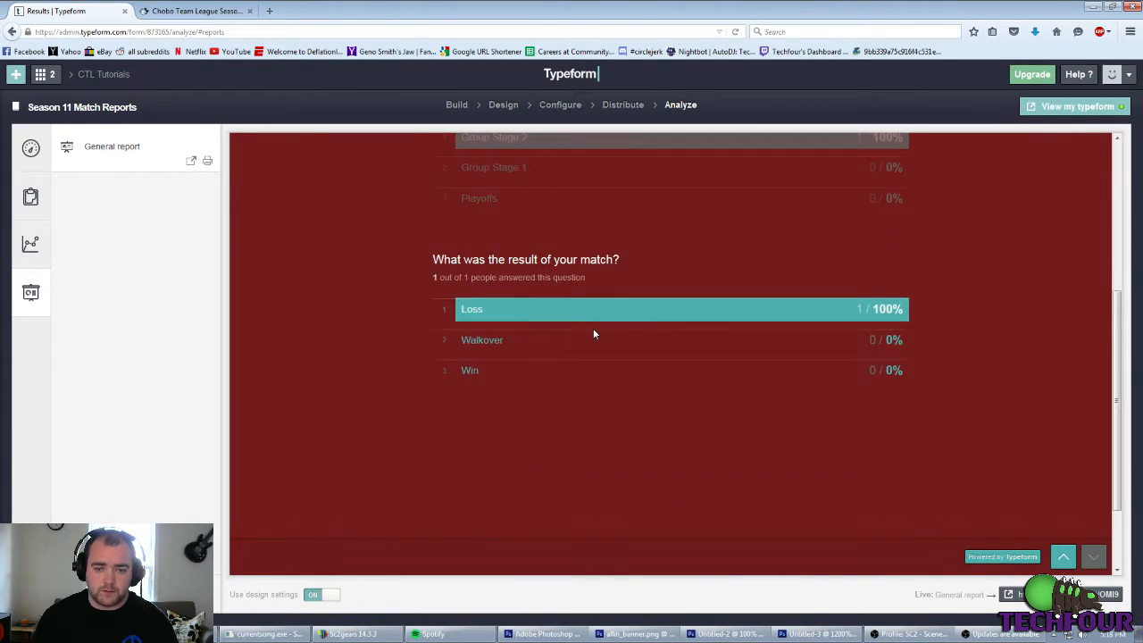
scroll(568, 336, "up", 2)
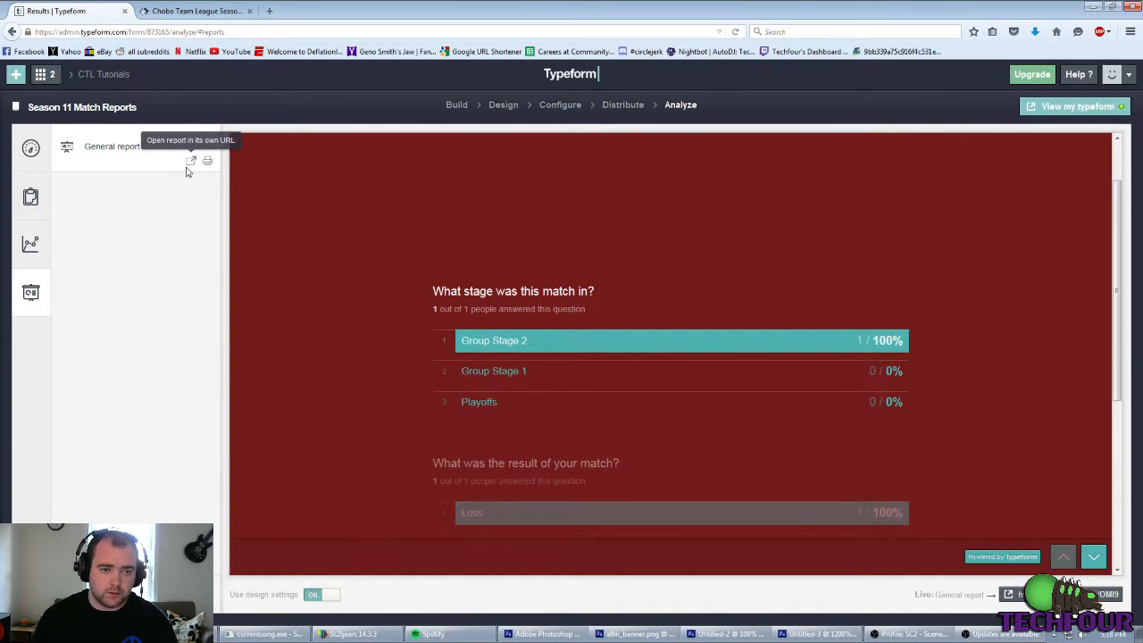
Step: View the submitted match reports in the form's results table
left_click(38, 239)
mouse_move(40, 239)
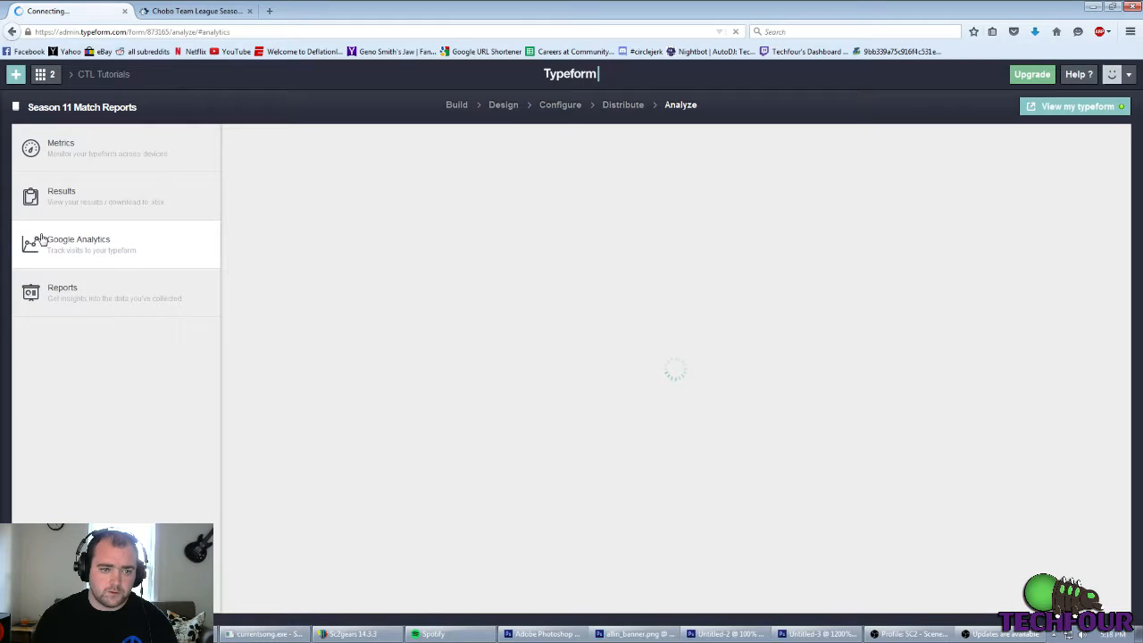
left_click(83, 198)
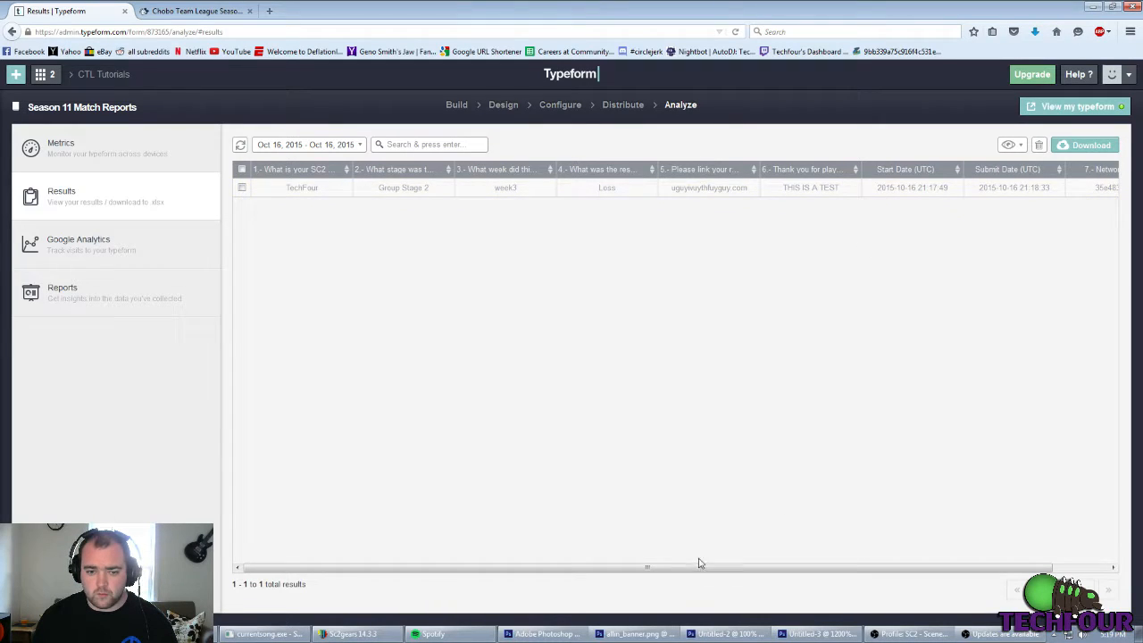
left_click_drag(698, 566, 580, 587)
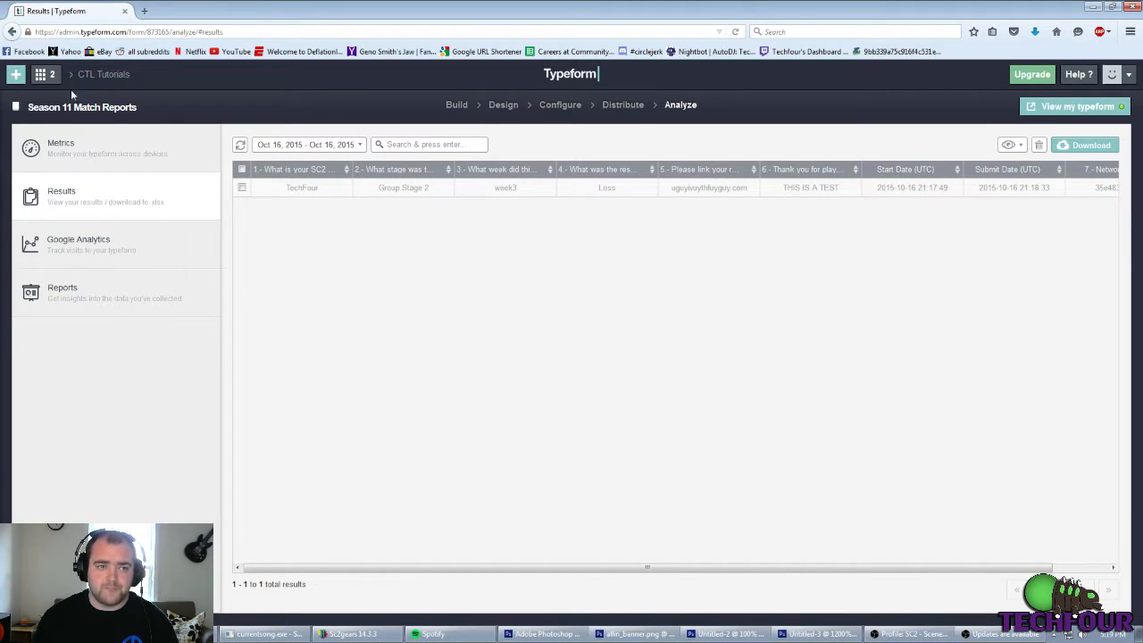
Step: Return to the CTL Tutorials workspace and create a blank Google Sheets spreadsheet in a new browser tab
left_click(96, 79)
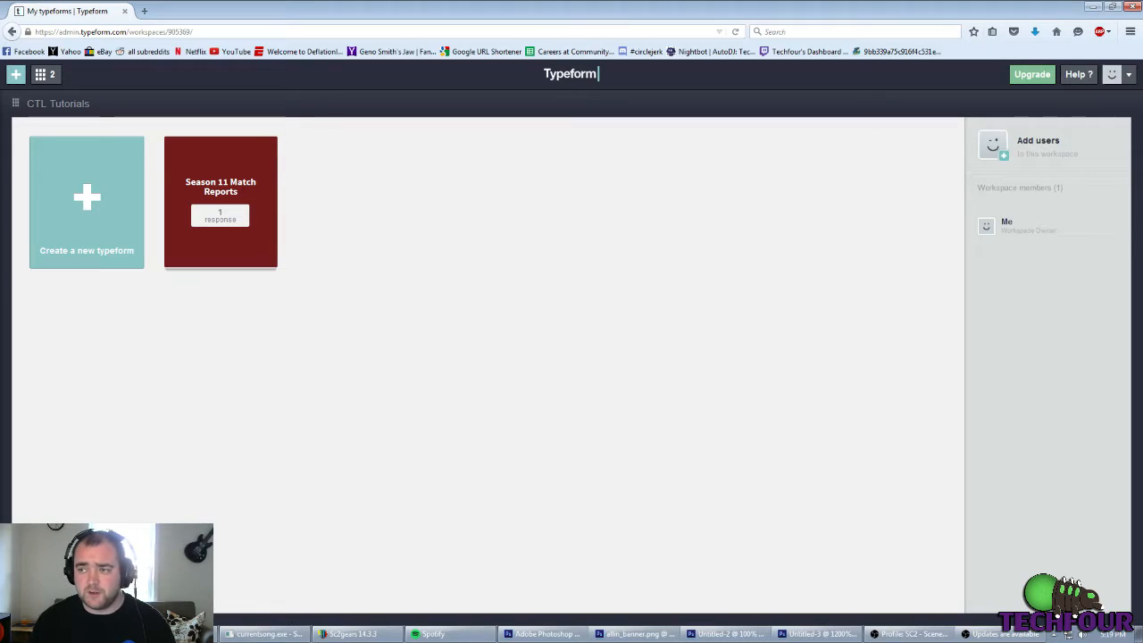
left_click(143, 10)
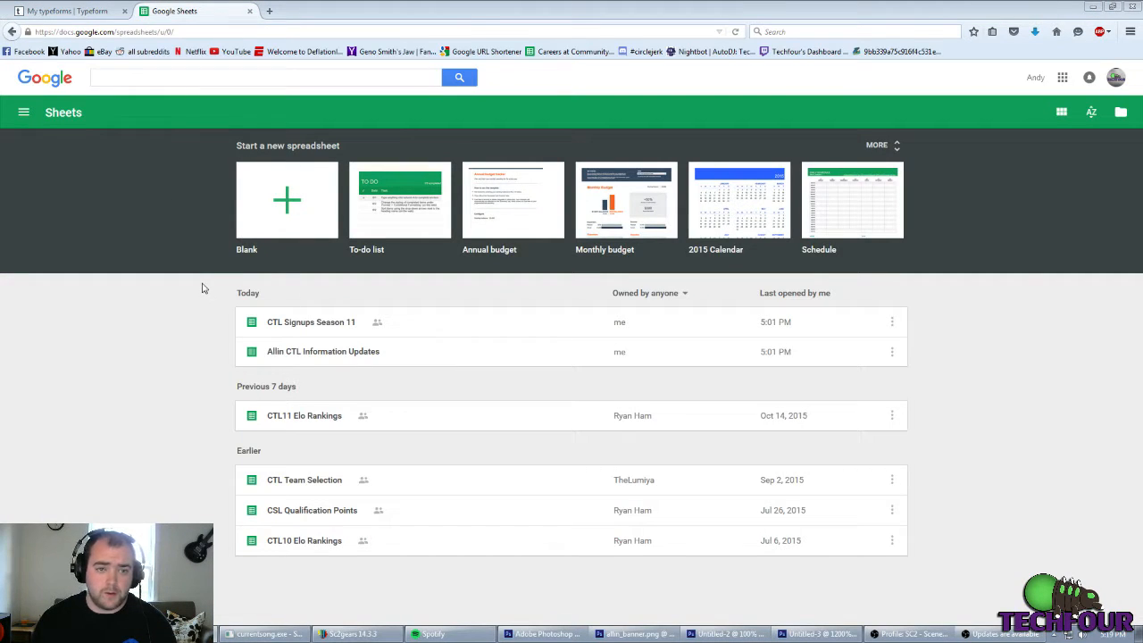
left_click(304, 206)
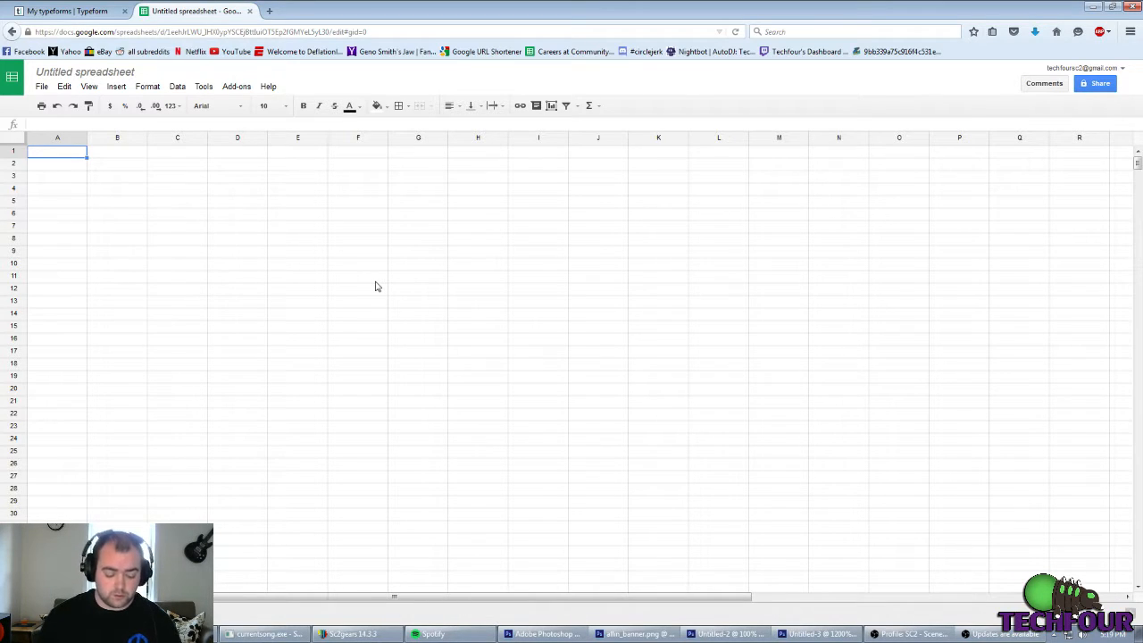
Step: Enter the row 1 headers Group Stage, Week, Player, W/L, Replay and Notes in columns A to F, and switch back to the Typeform workspace
type("Grou")
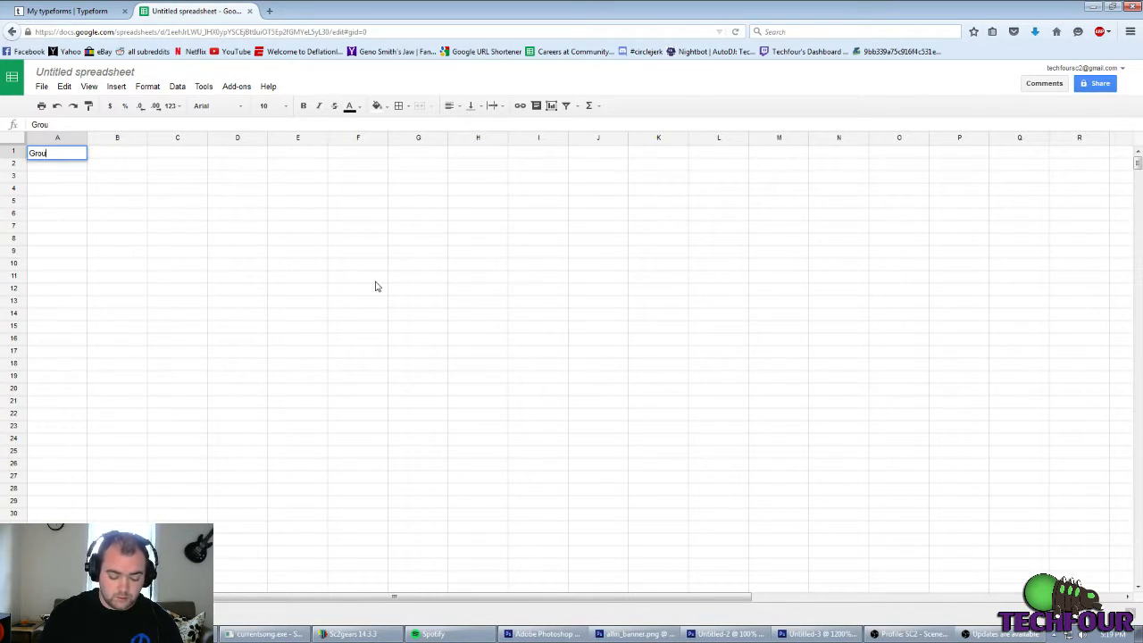
type("p Stage")
key("Tab")
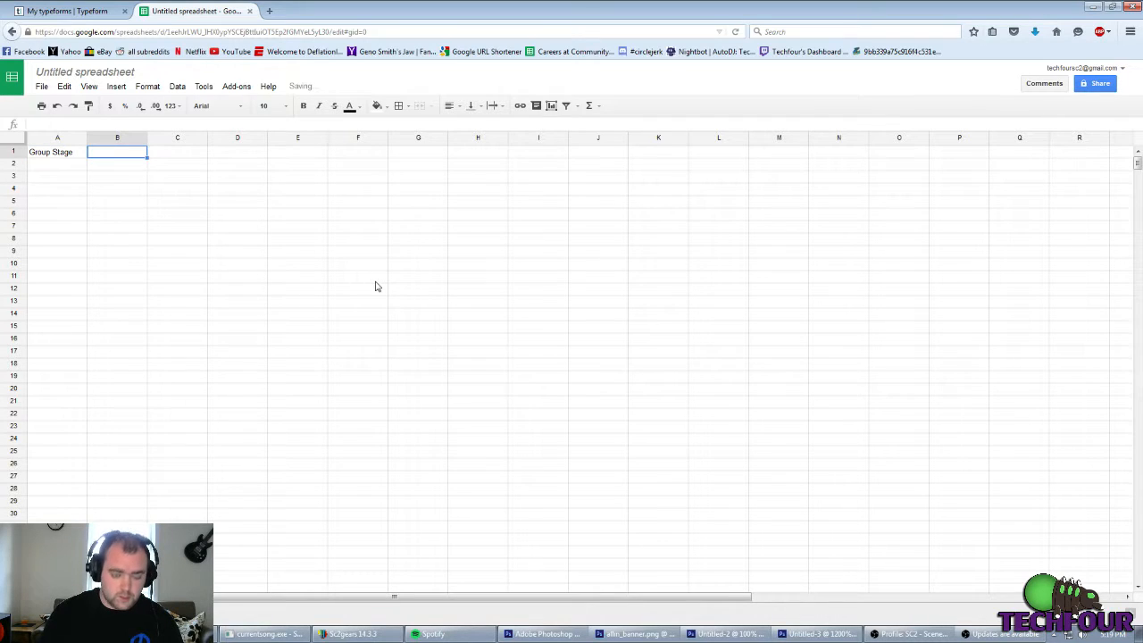
type("Week")
key("Tab")
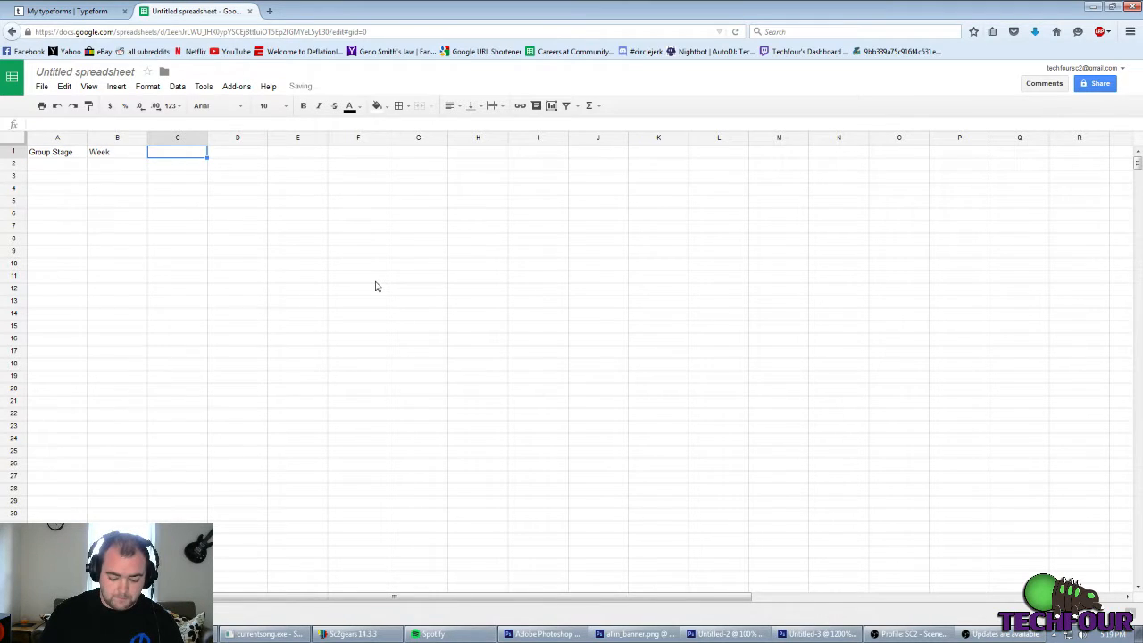
type("Player")
key("Tab")
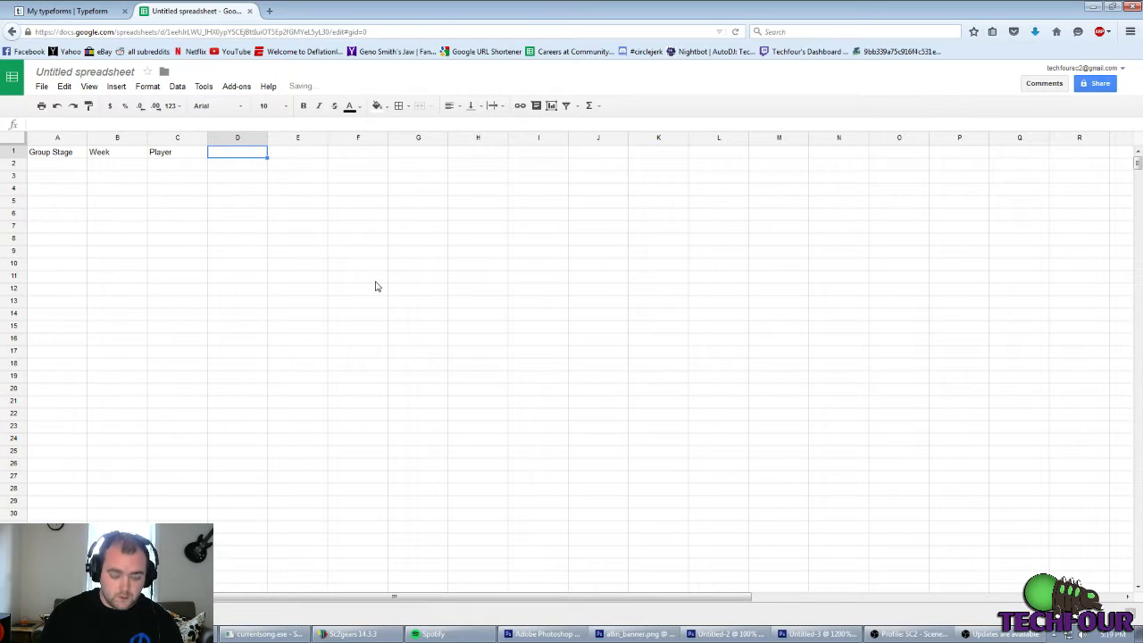
type("W/L")
key("Tab")
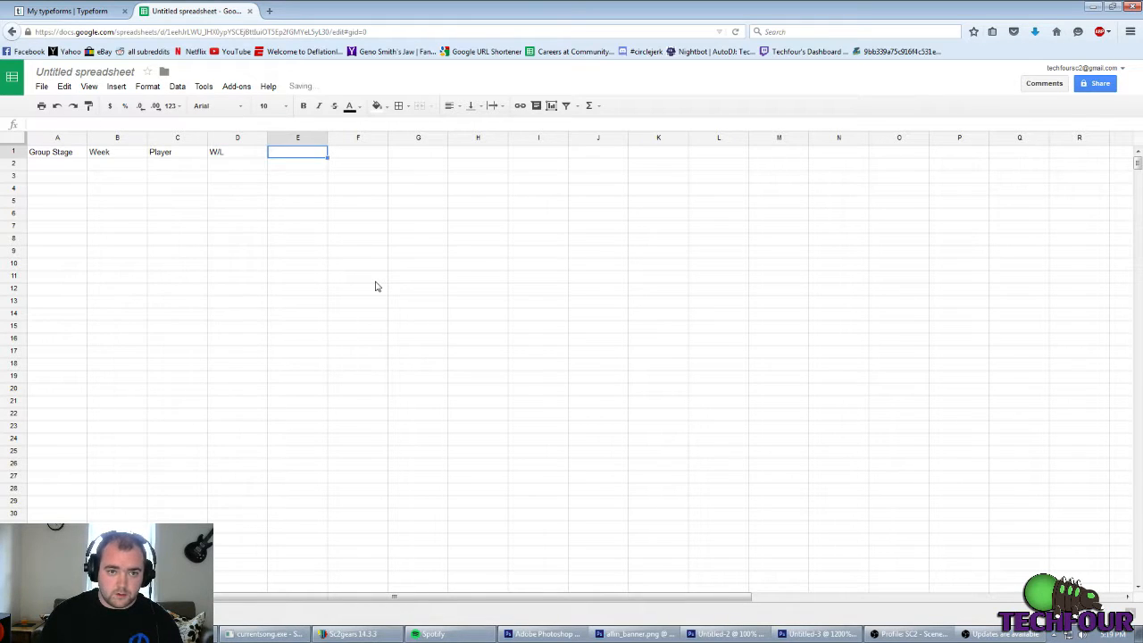
type("Replay")
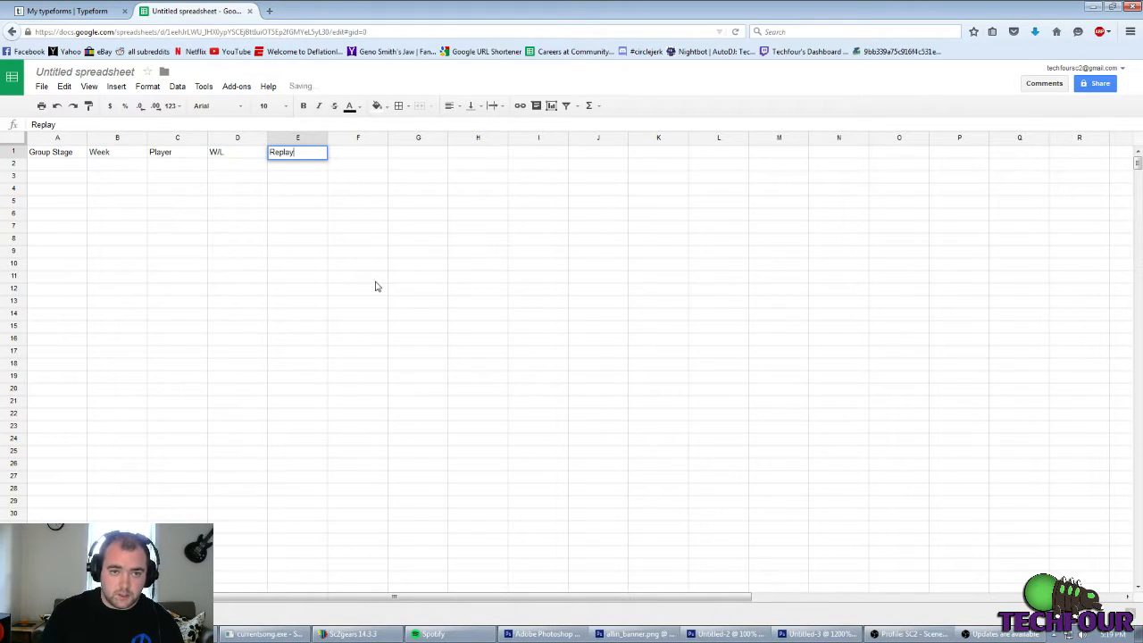
key("Tab")
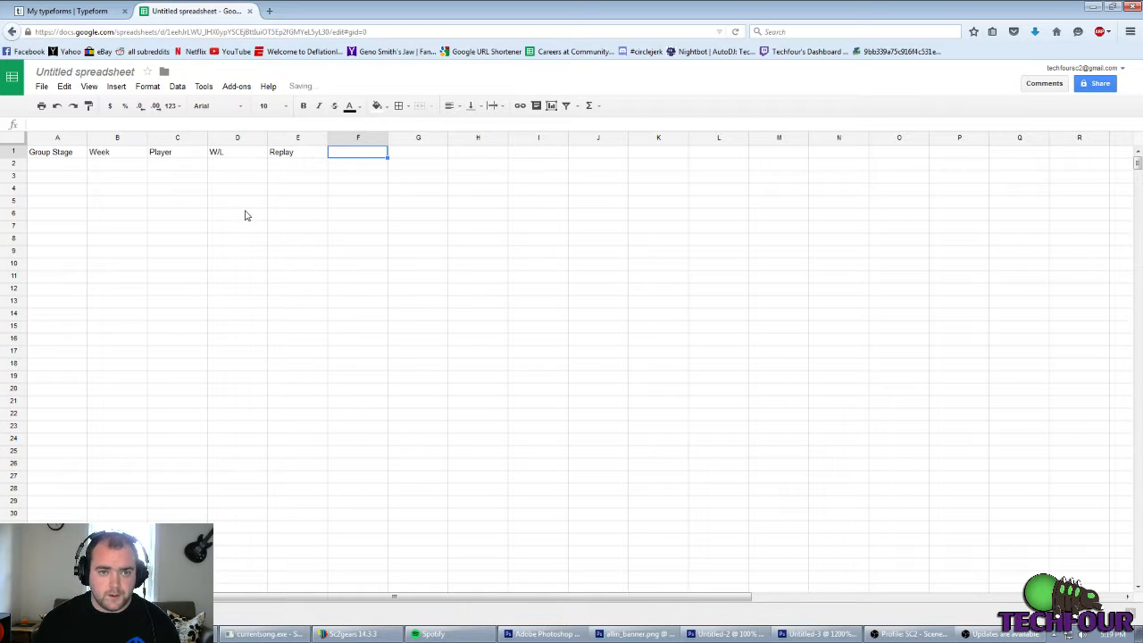
type("Notes")
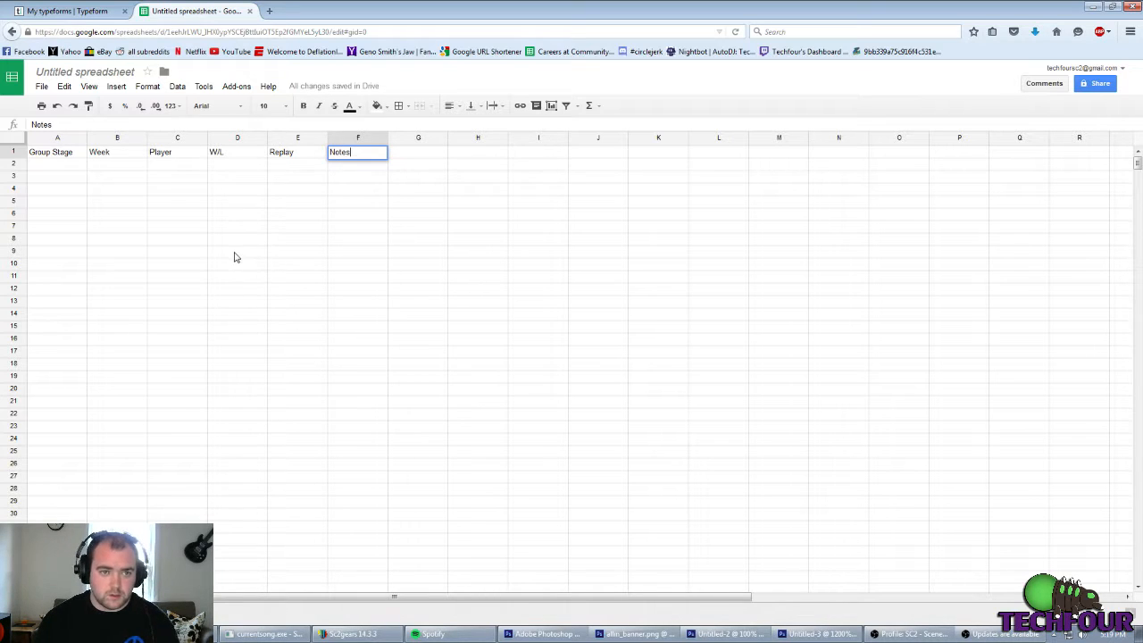
left_click(236, 252)
left_click(80, 16)
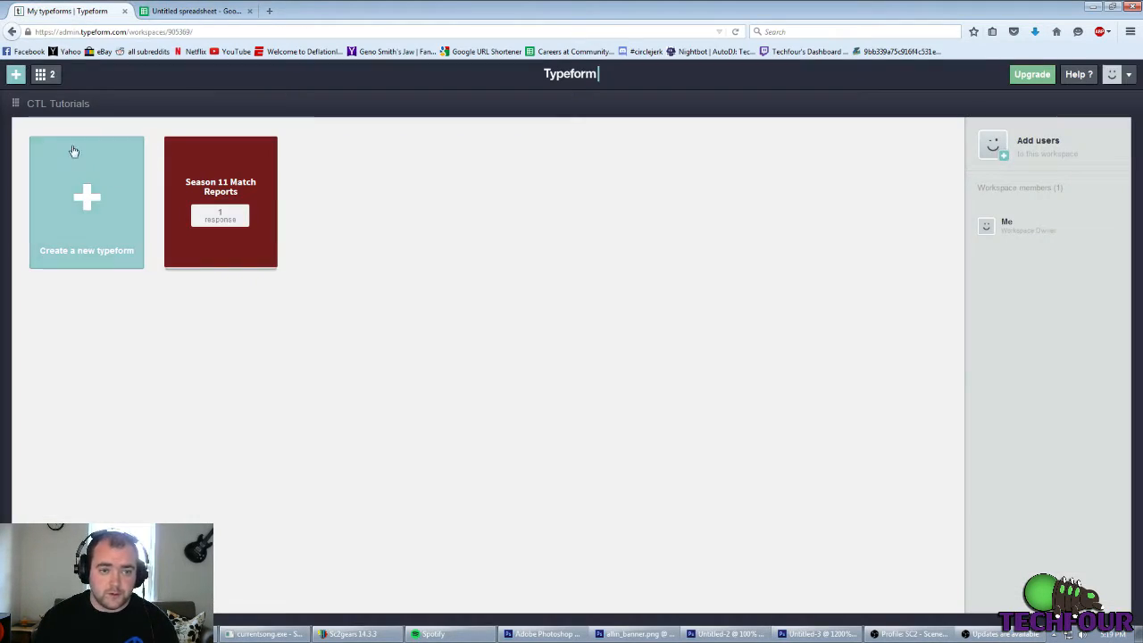
Step: Open the Season 11 Match Reports form's question list, return to the spreadsheet, and widen the Replay, Notes and Player columns
left_click(188, 191)
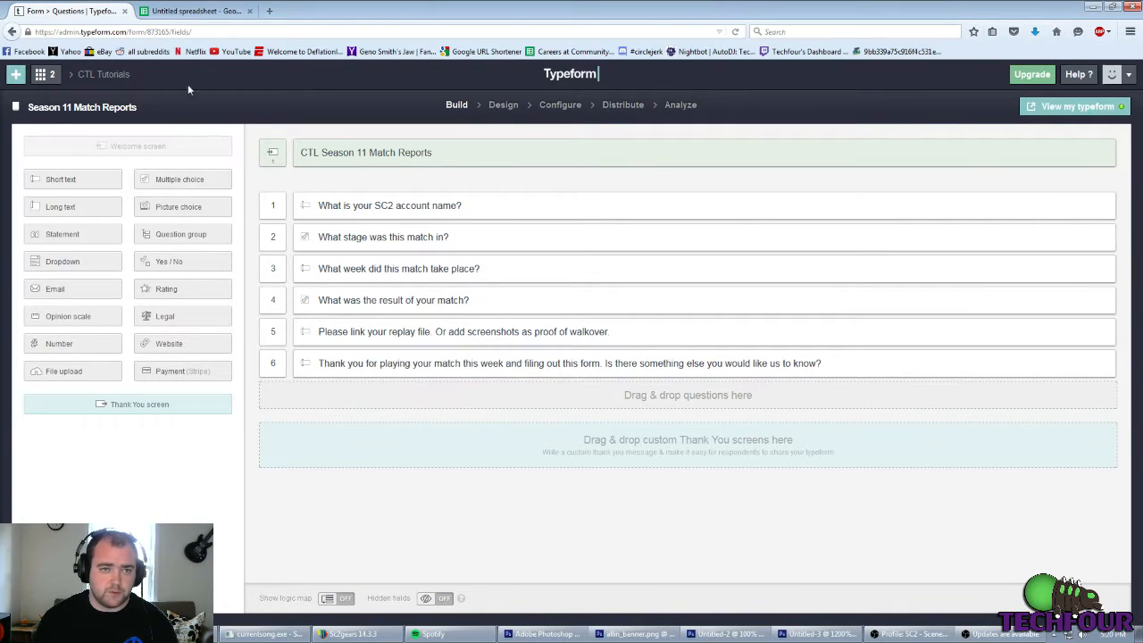
left_click(186, 12)
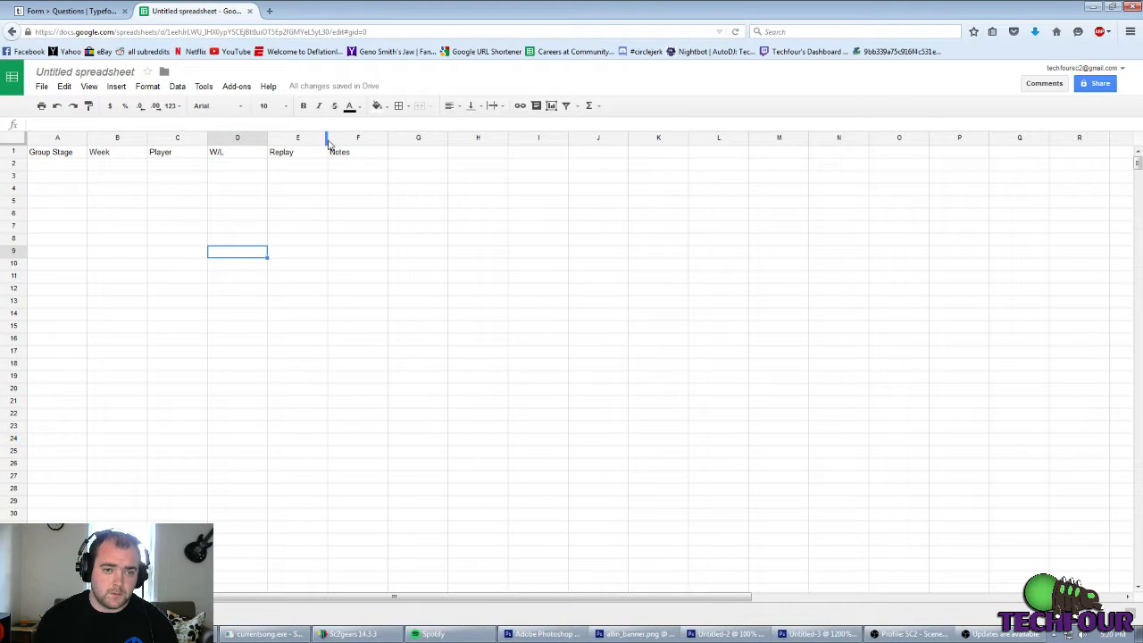
left_click_drag(327, 142, 384, 143)
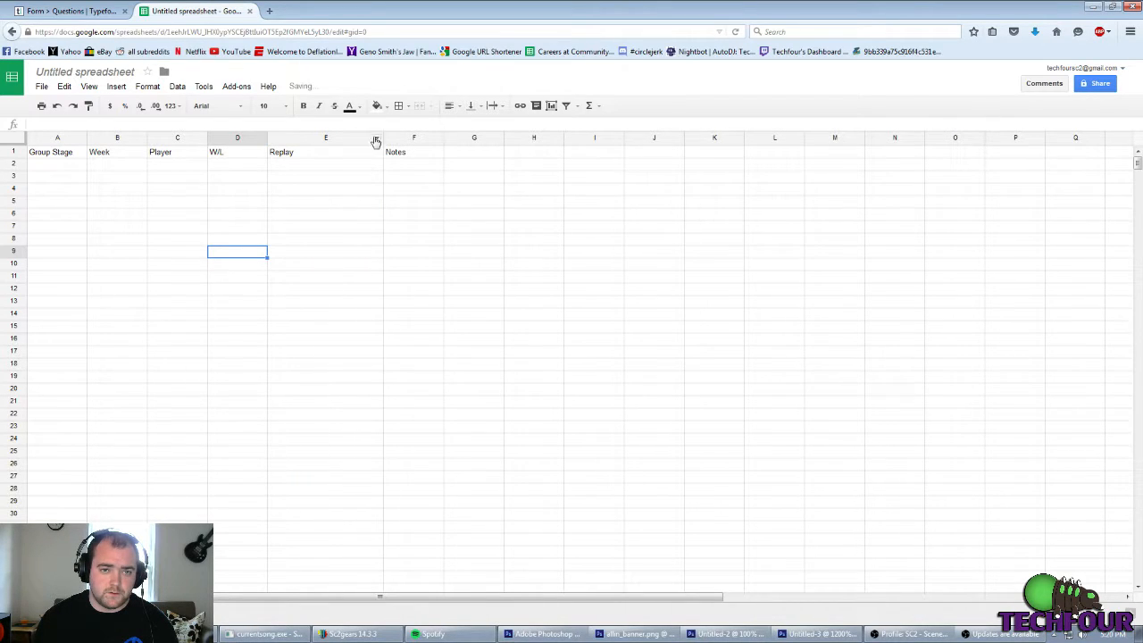
left_click_drag(398, 143, 583, 159)
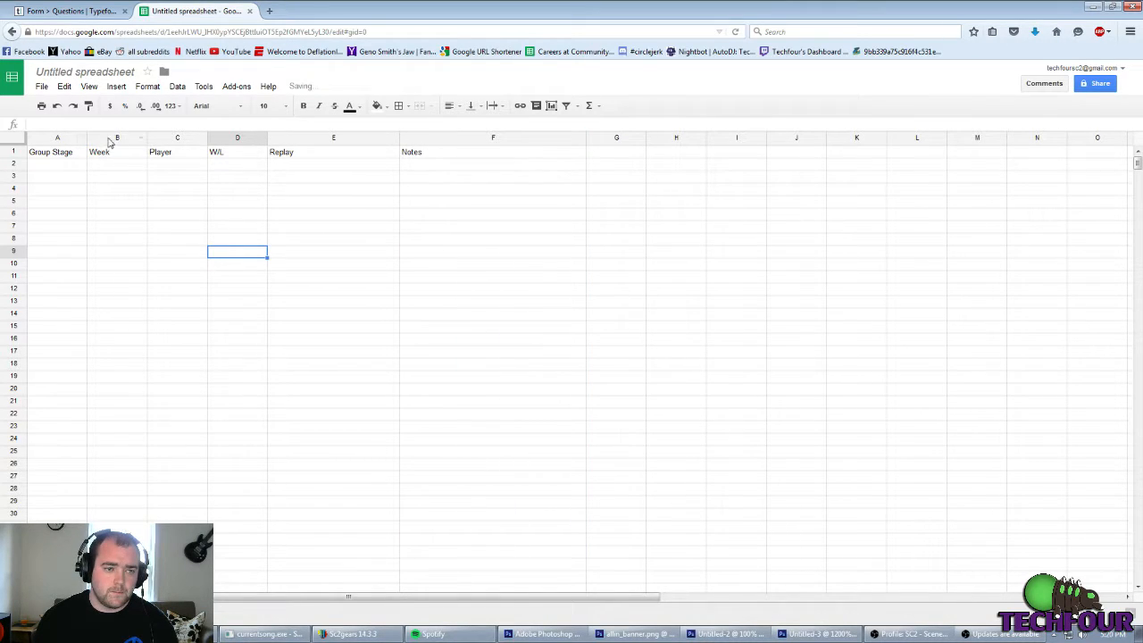
mouse_move(208, 140)
left_mouse_down()
mouse_move(251, 141)
mouse_move(226, 142)
left_mouse_up()
Step: Bold the row 1 headers from Group Stage to Notes and center the cells in columns A to F
left_click_drag(50, 154, 451, 153)
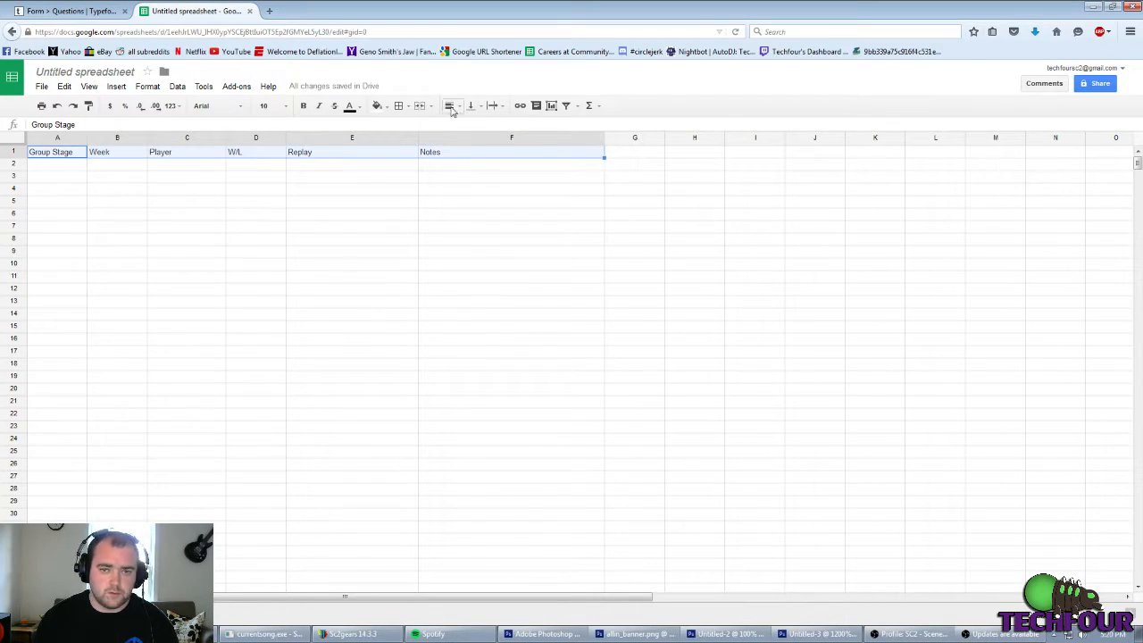
left_click(302, 105)
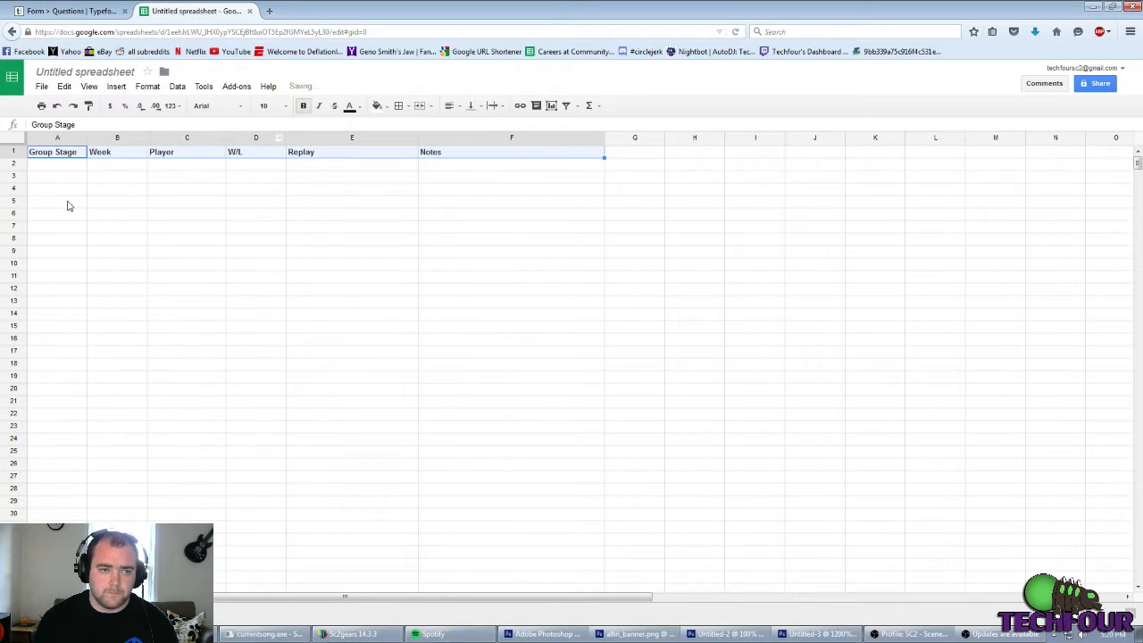
left_click(69, 204)
left_click_drag(53, 154, 431, 556)
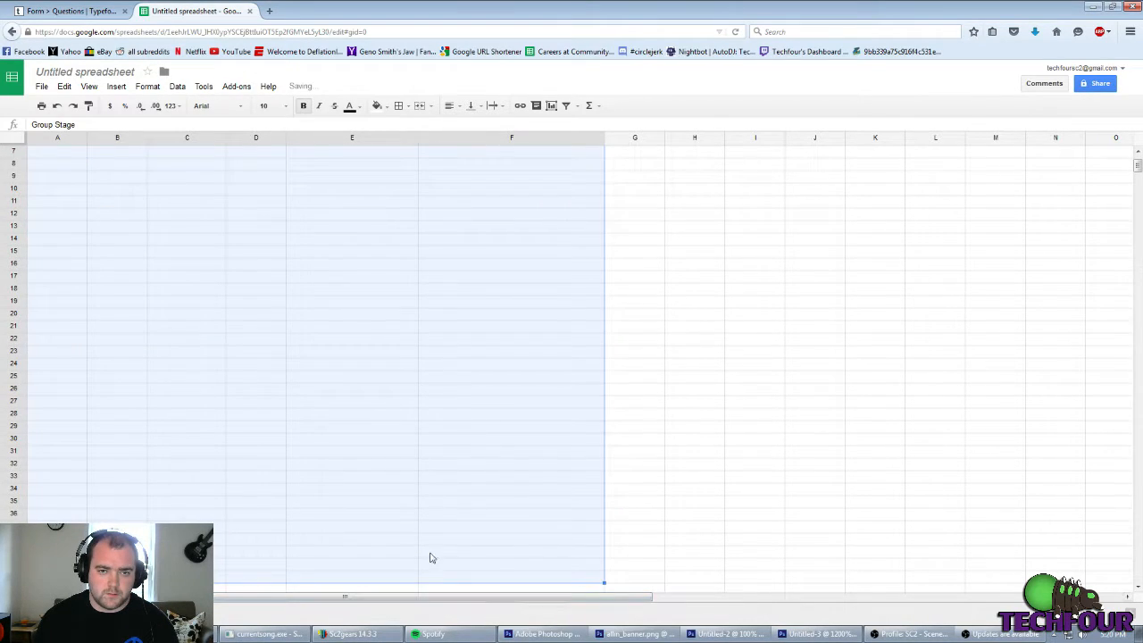
left_click(449, 106)
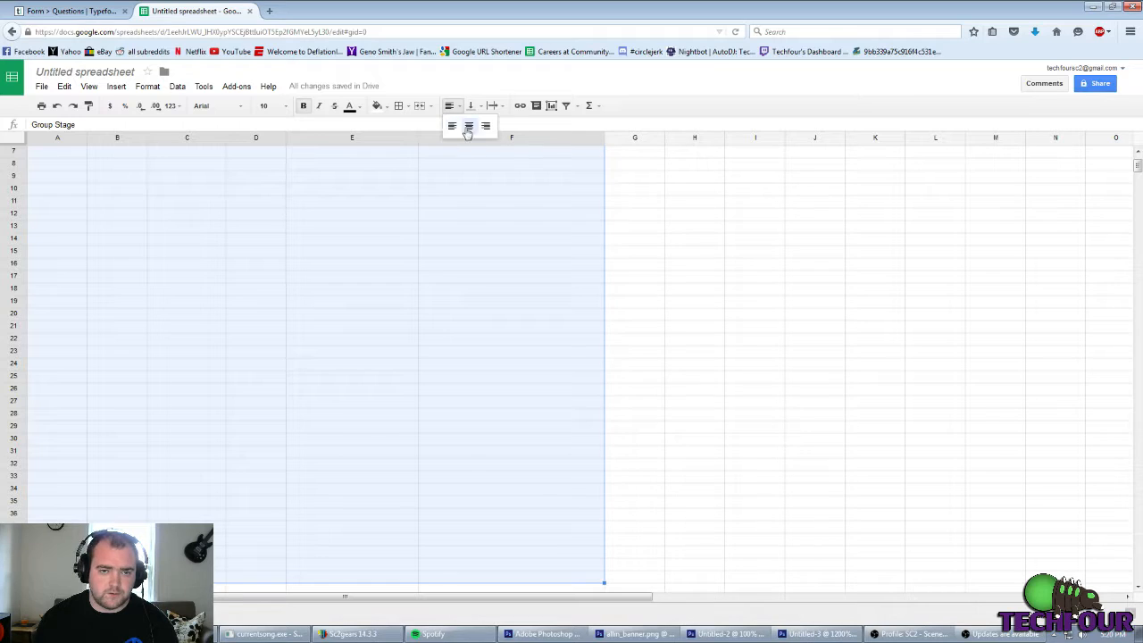
left_click(469, 125)
left_click(240, 291)
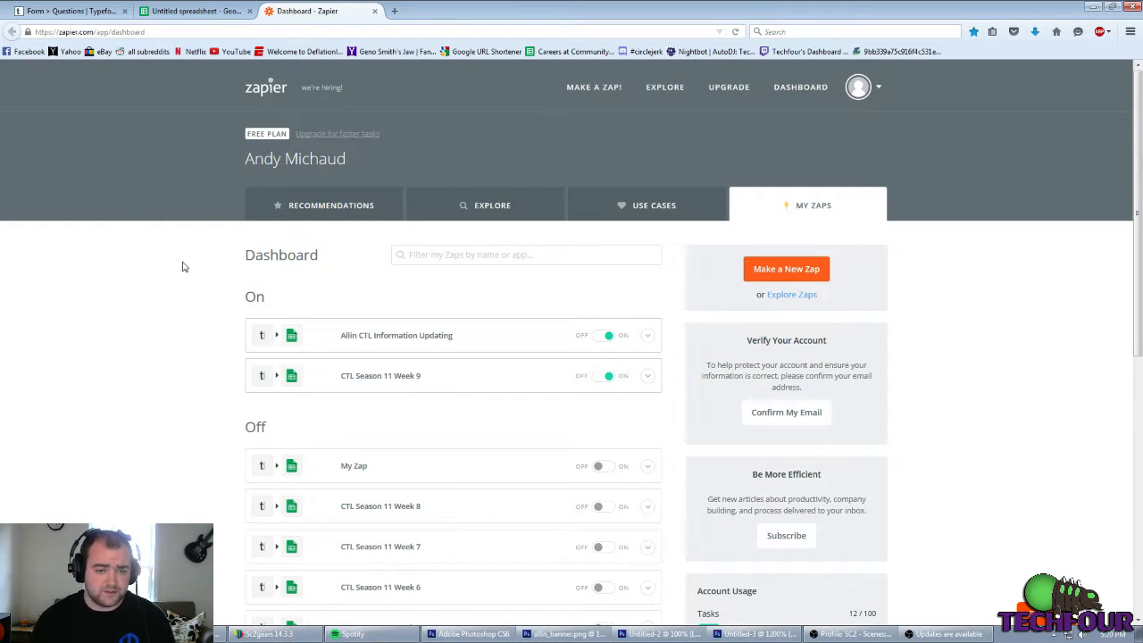
Step: Examine the Zapier dashboard's lists of switched-on and switched-off zaps and the account's task and zap usage
scroll(173, 337, "down", 5)
scroll(165, 321, "up", 5)
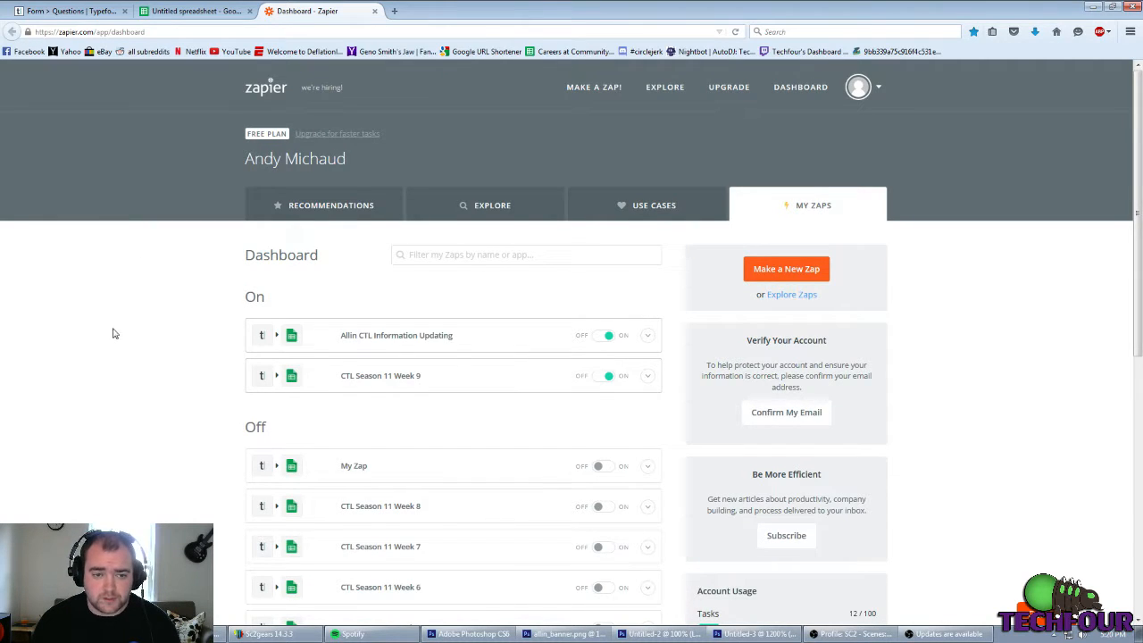
scroll(114, 333, "down", 3)
scroll(116, 335, "up", 3)
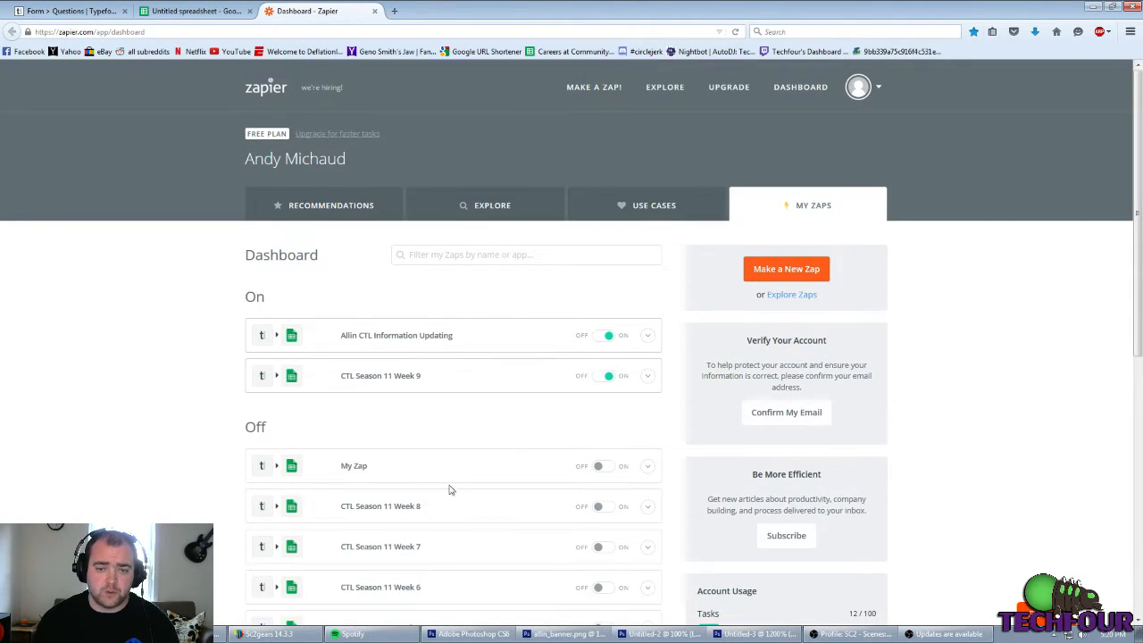
scroll(450, 489, "down", 4)
scroll(533, 259, "up", 4)
scroll(495, 420, "down", 1)
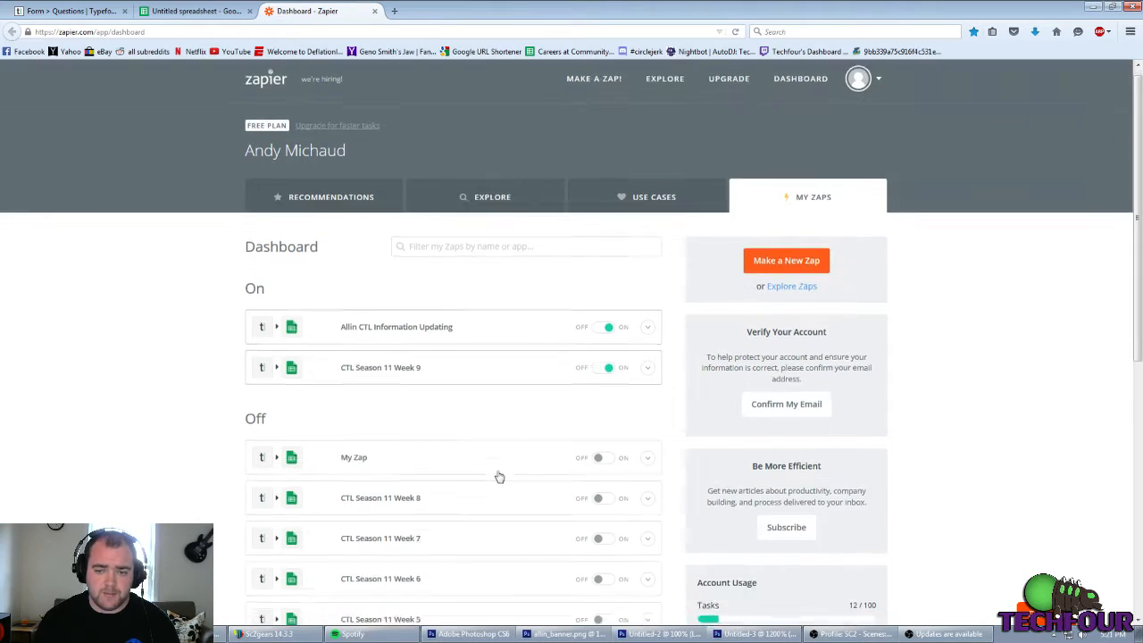
scroll(499, 477, "down", 3)
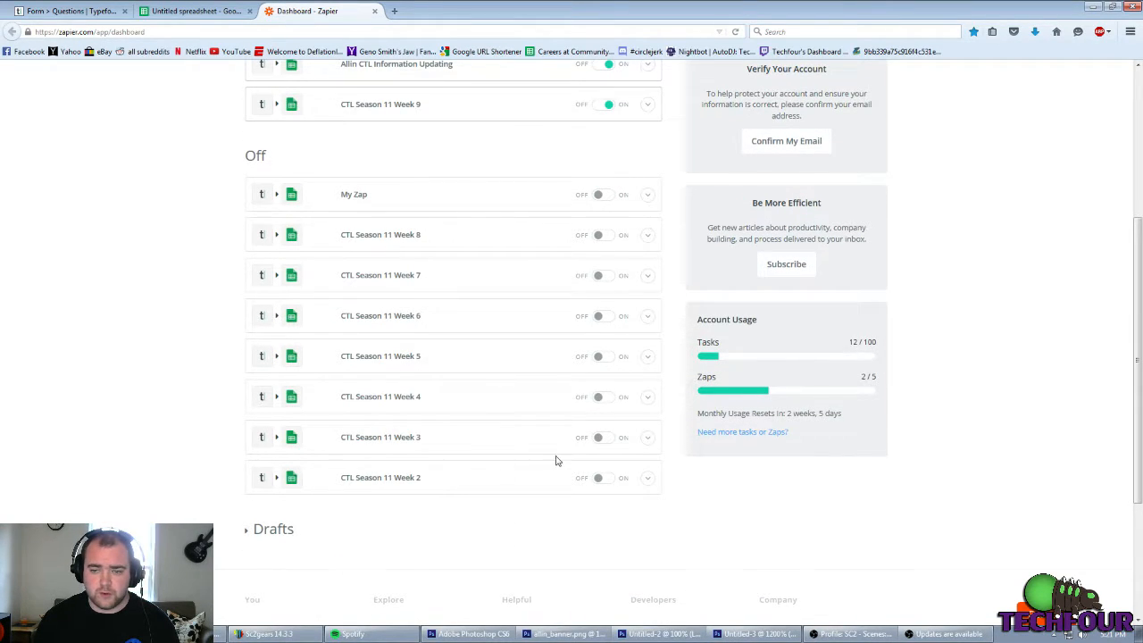
scroll(527, 437, "up", 3)
scroll(804, 437, "down", 2)
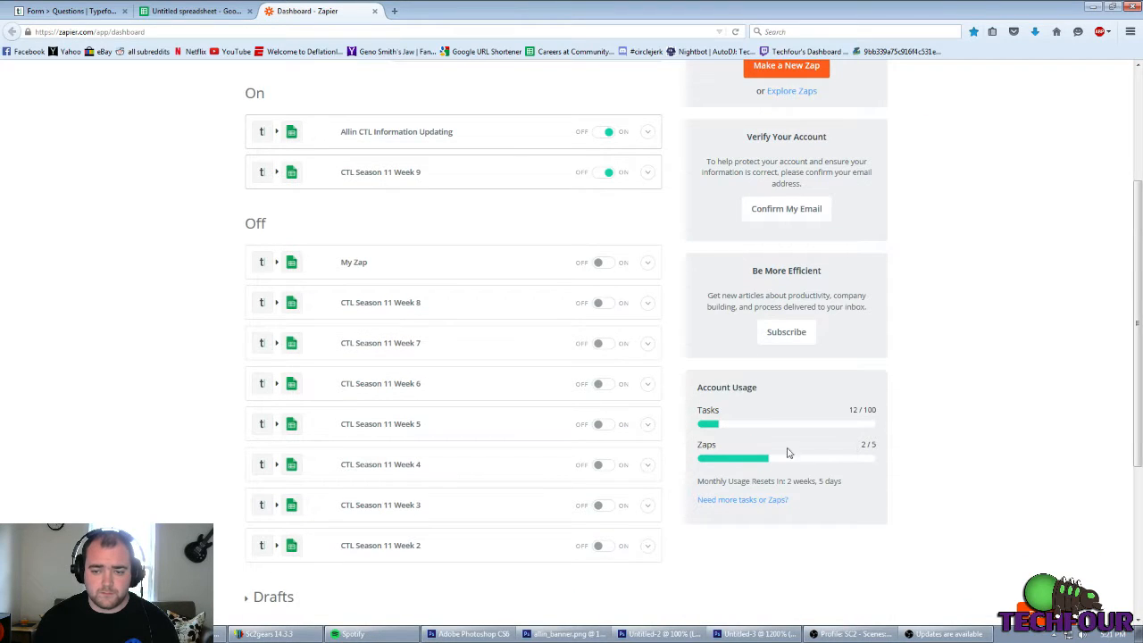
scroll(559, 476, "up", 2)
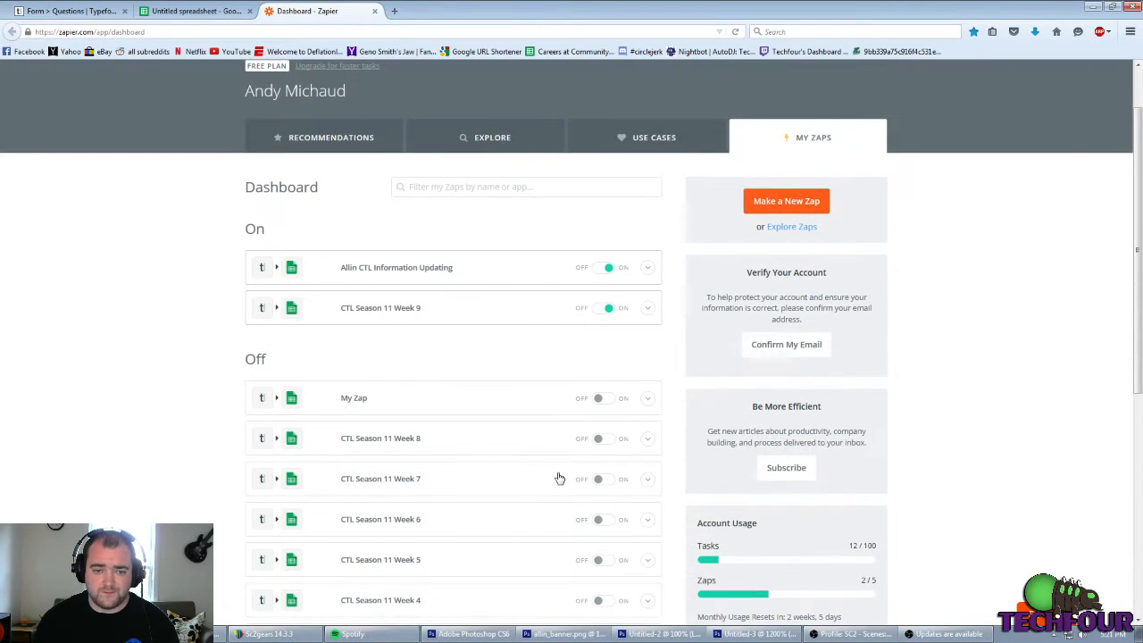
scroll(533, 474, "down", 3)
scroll(530, 471, "up", 3)
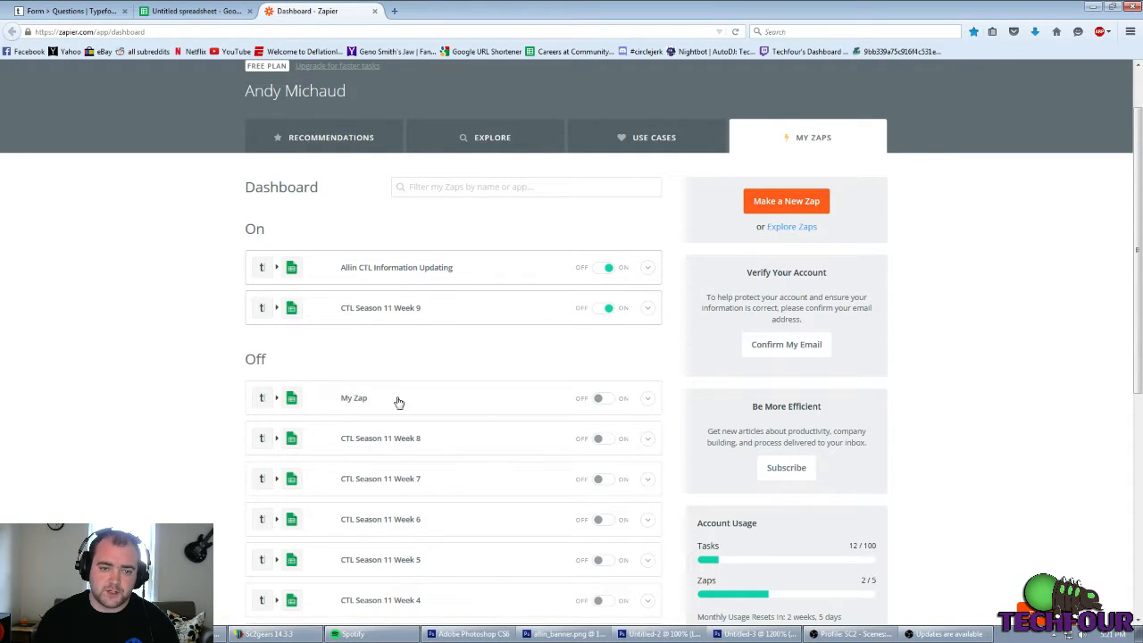
scroll(535, 447, "up", 1)
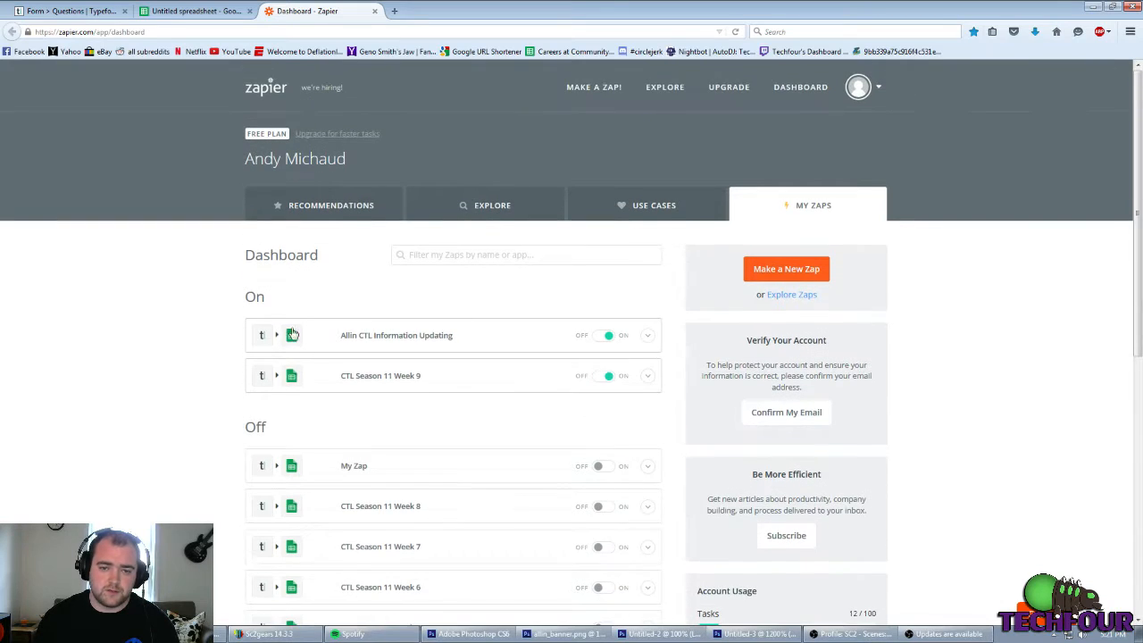
scroll(441, 325, "down", 2)
scroll(480, 428, "down", 3)
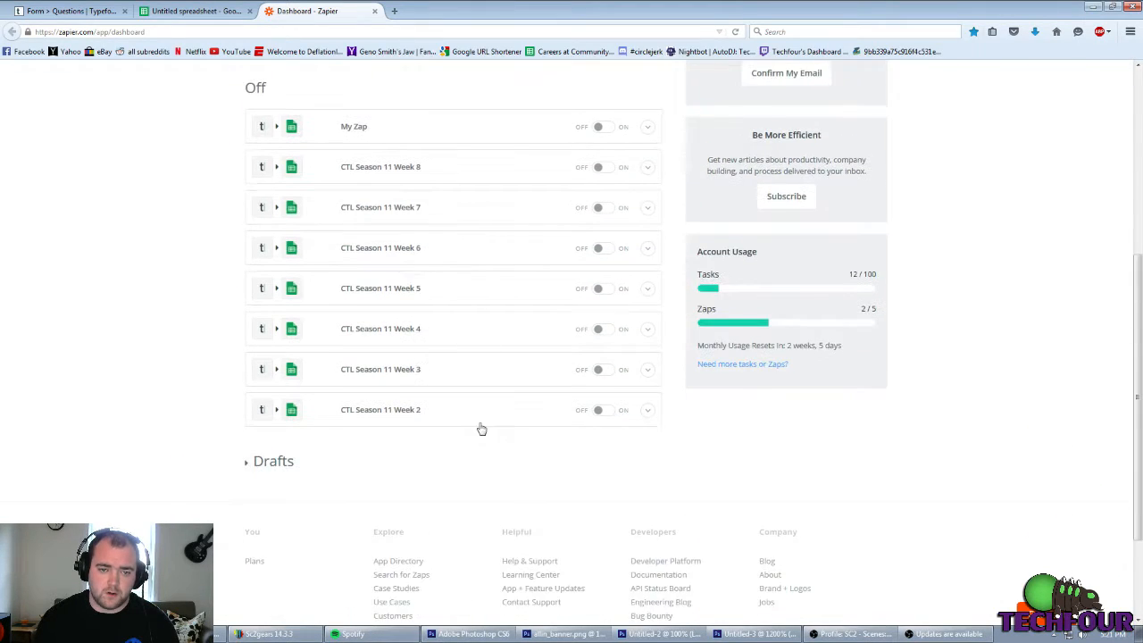
scroll(508, 273, "up", 4)
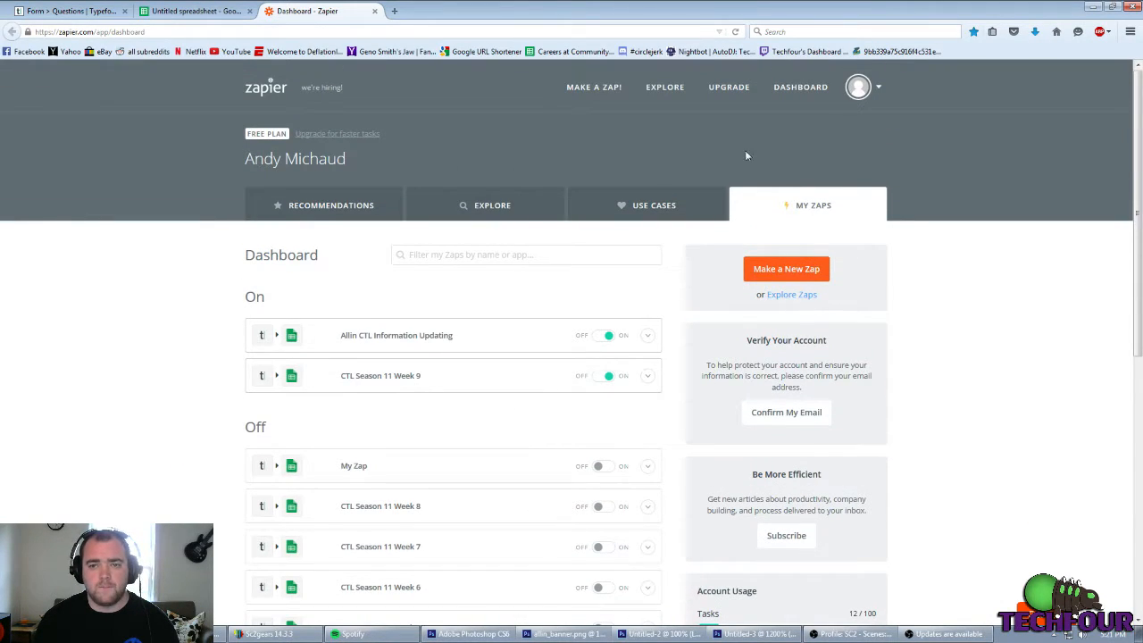
Step: Start a new zap with Typeform as the trigger app and Google Sheets as the action app
left_click(772, 280)
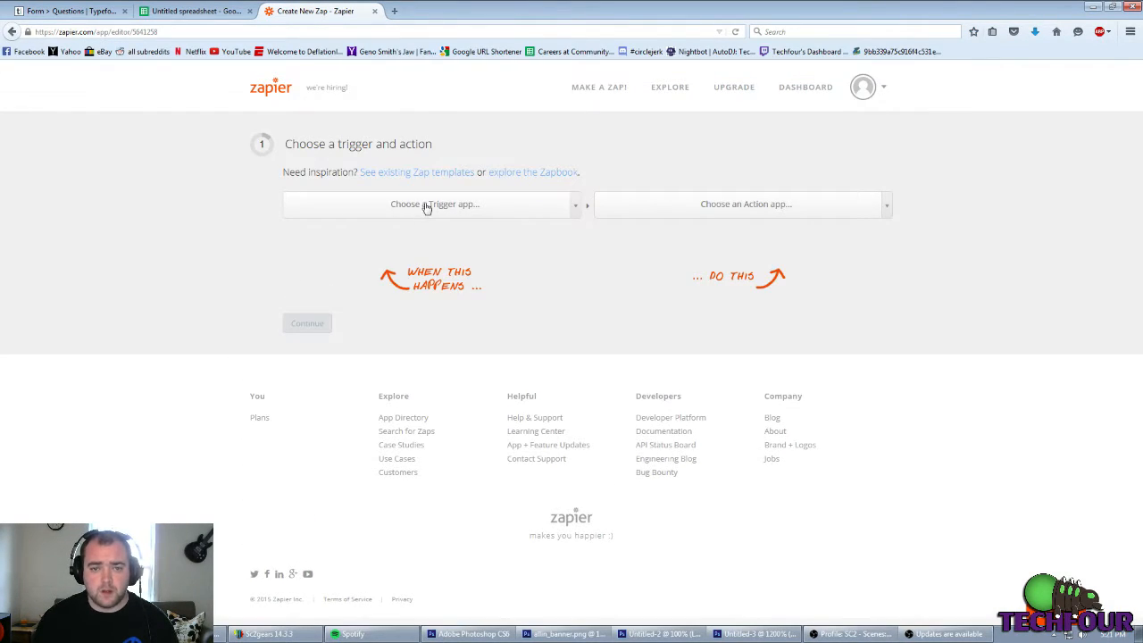
left_click(412, 217)
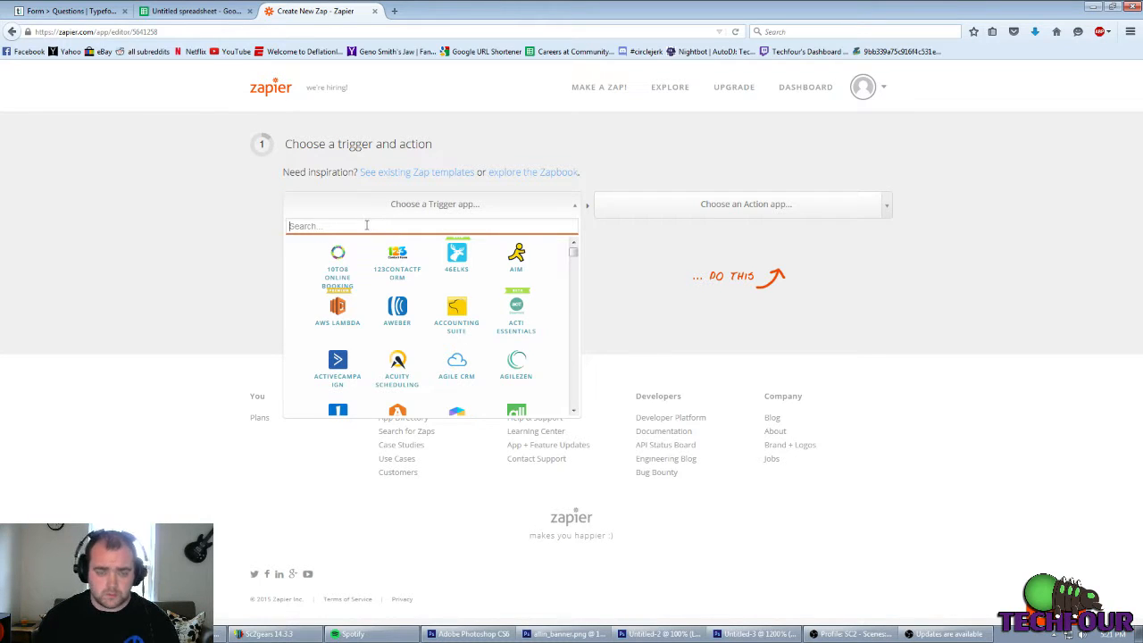
type("typef")
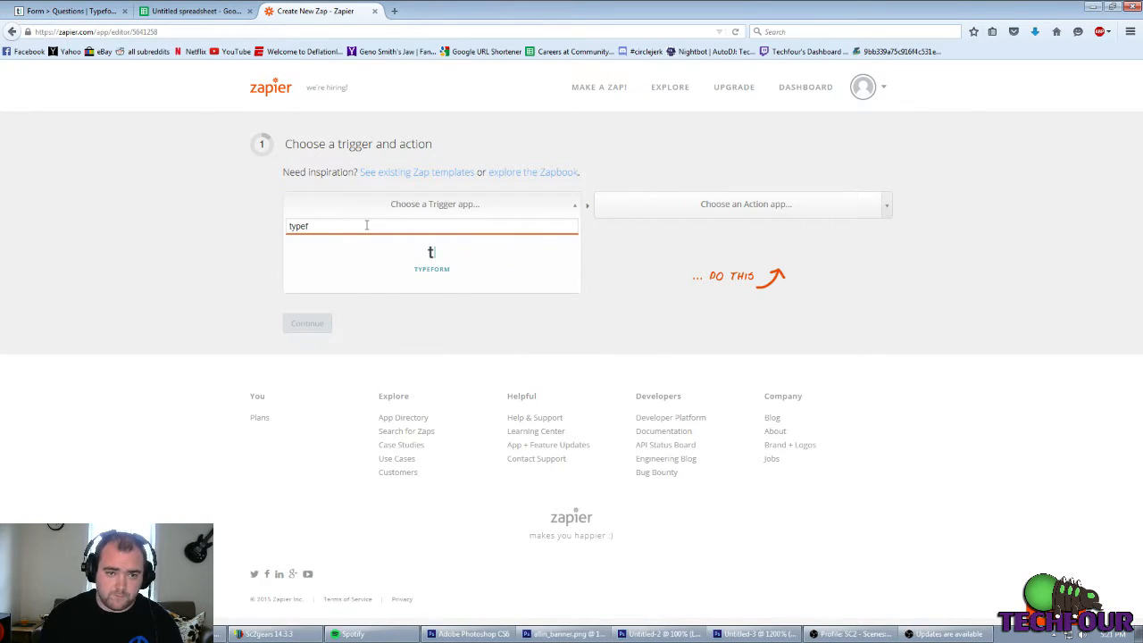
left_click(417, 272)
left_click(776, 207)
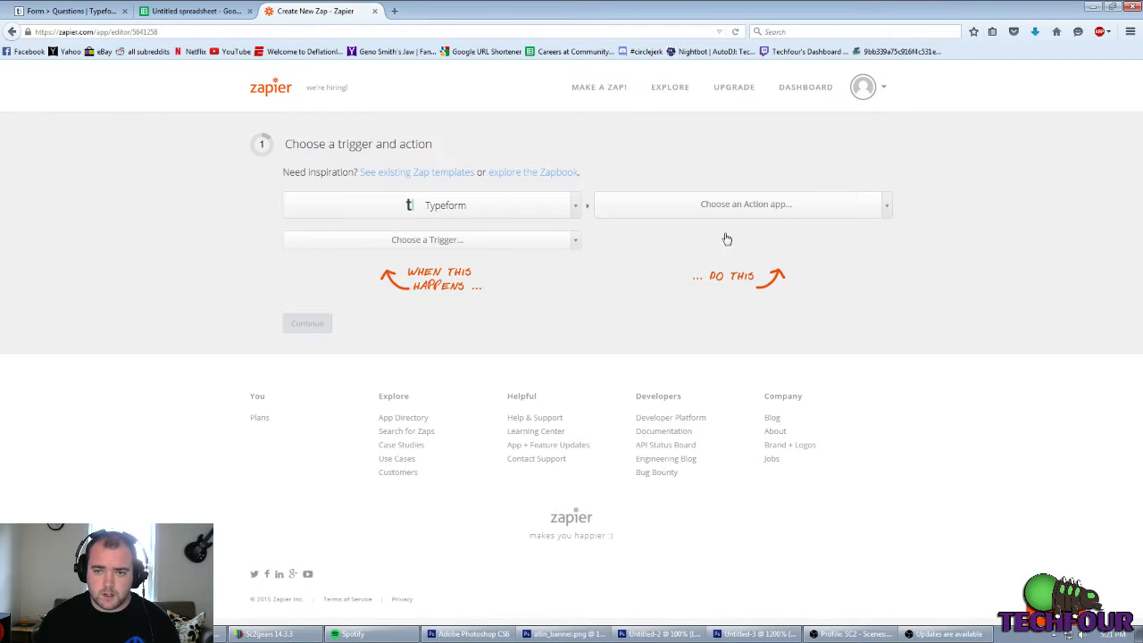
type("sheets")
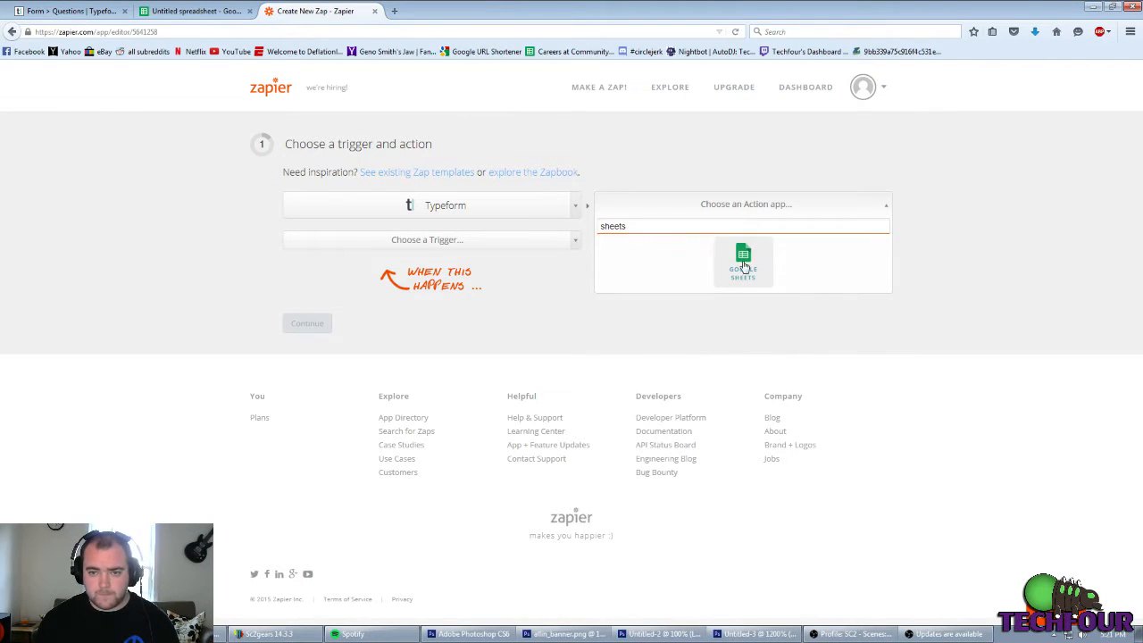
left_click(744, 264)
Step: Set the zap's trigger to New Entry and its action to Create Spreadsheet Row, and continue to account selection
left_click(477, 239)
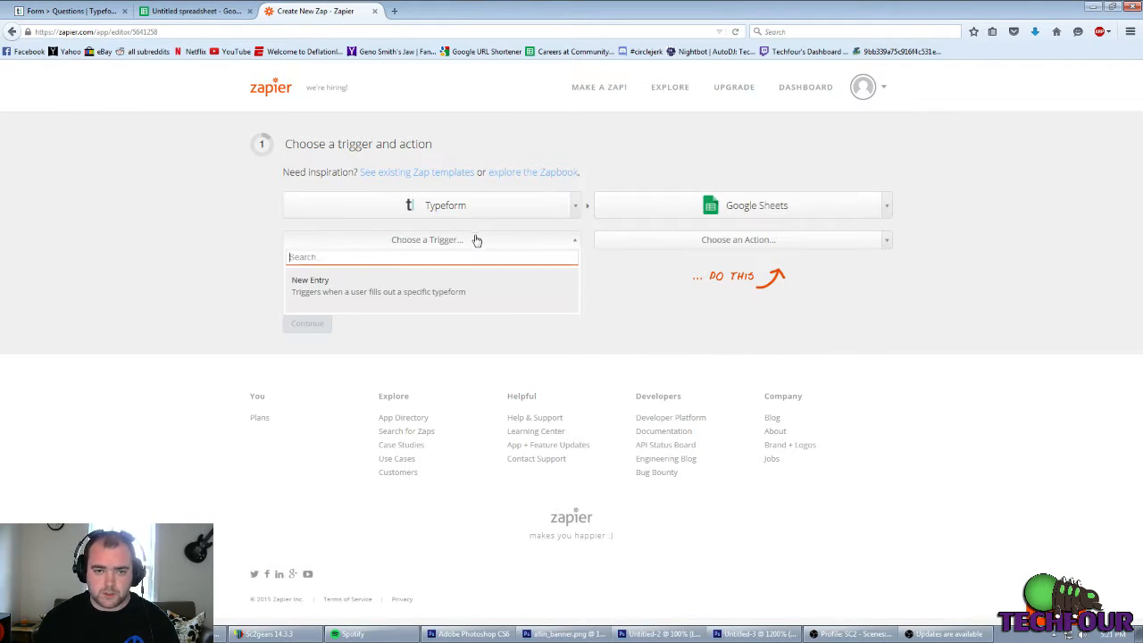
left_click(398, 299)
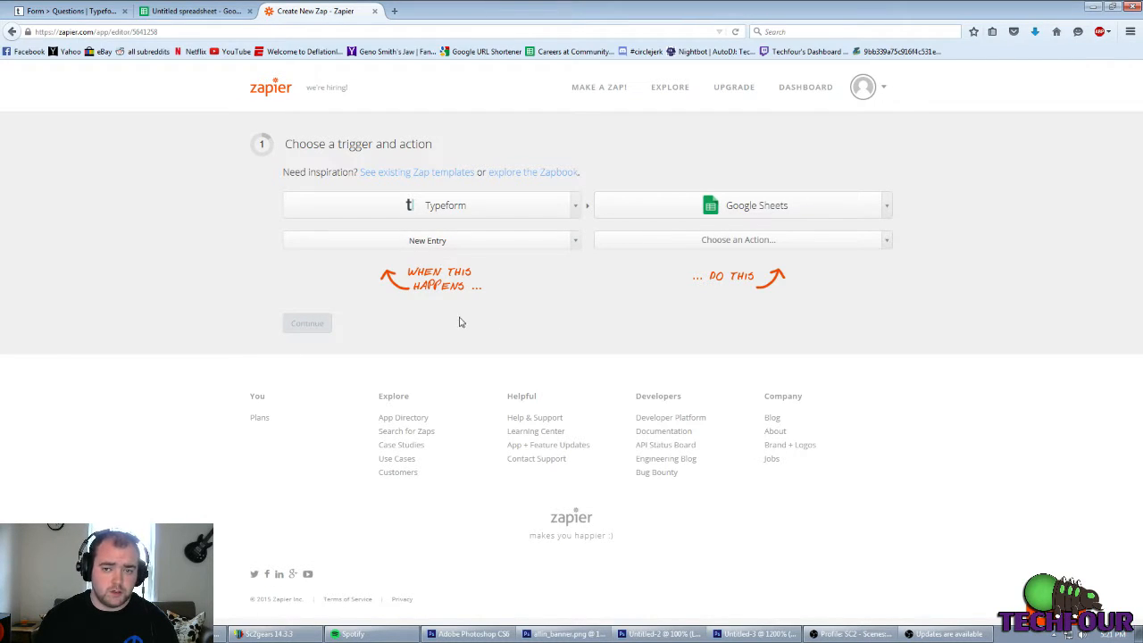
left_click(716, 241)
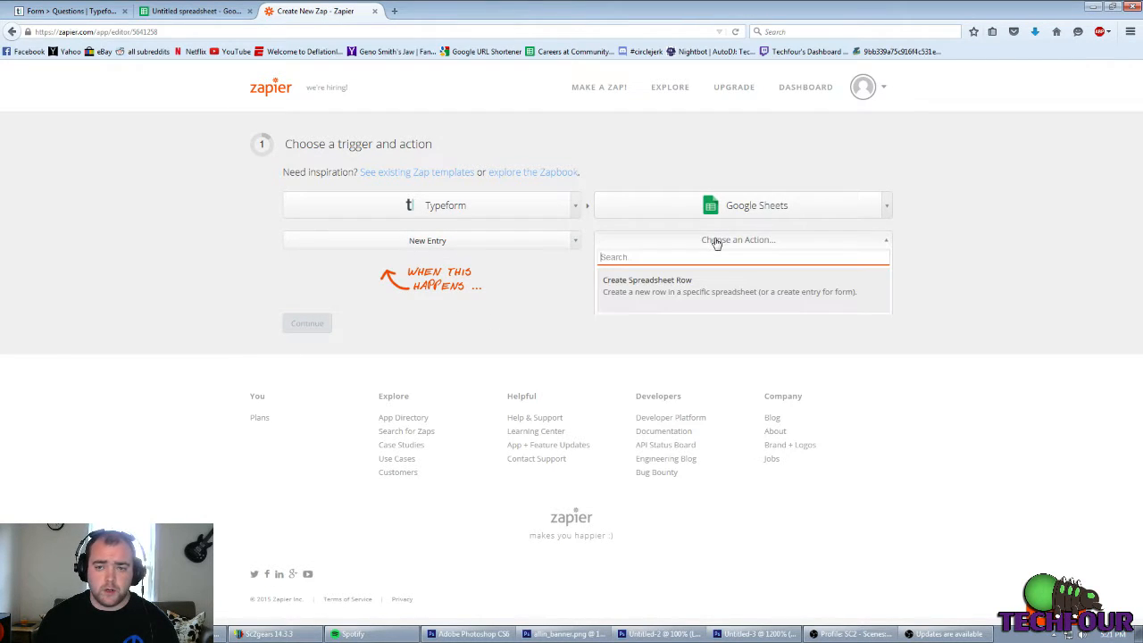
left_click(702, 282)
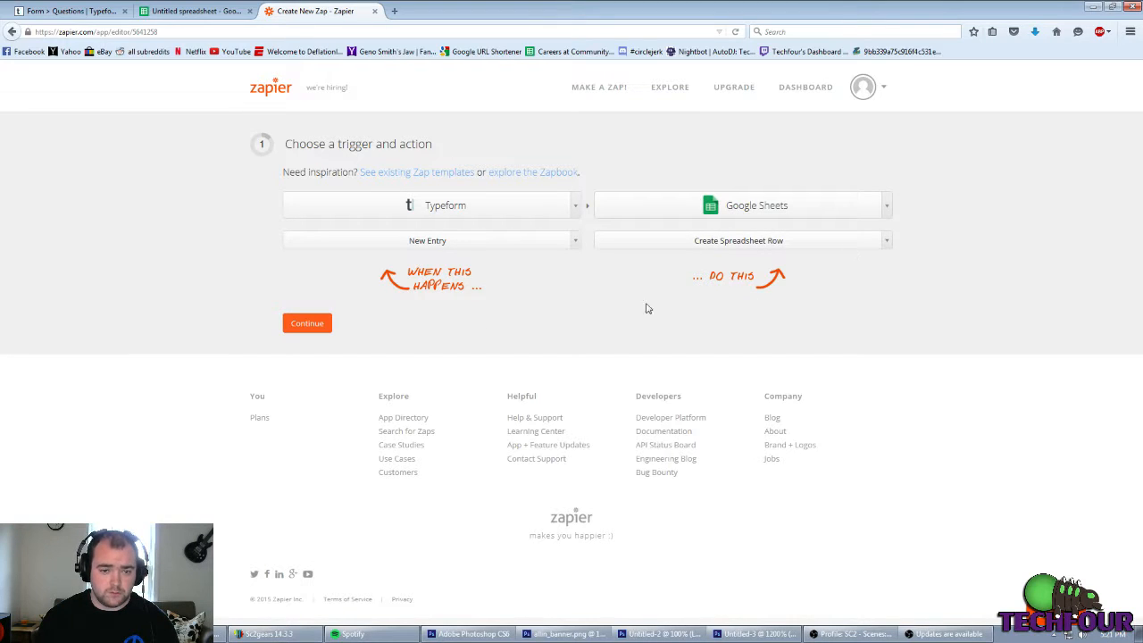
left_click(329, 325)
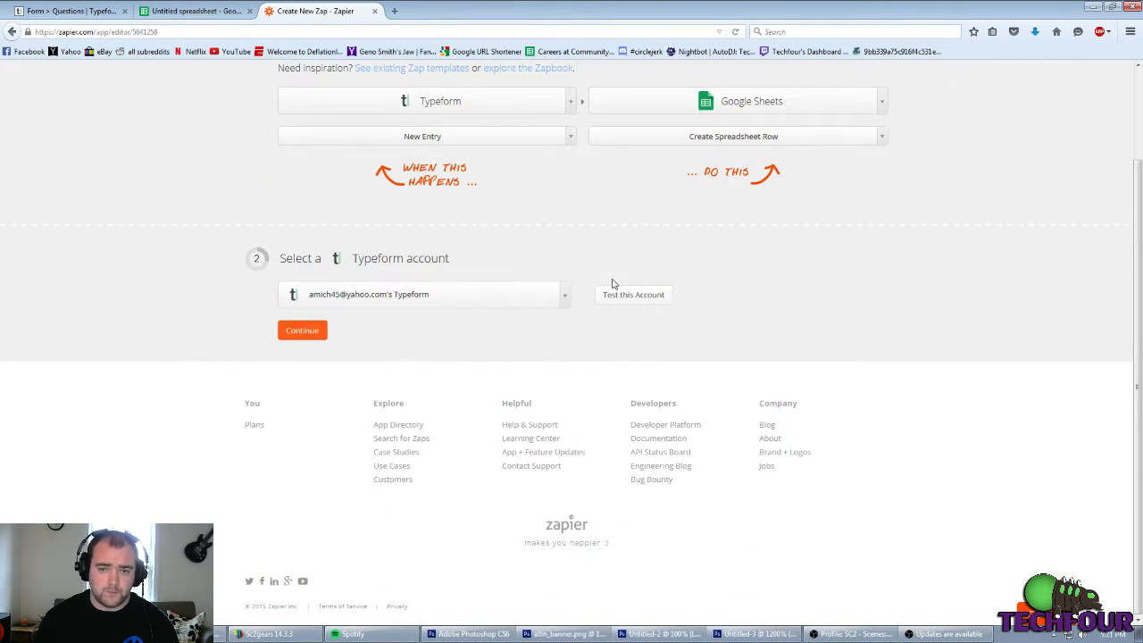
Step: Test the connected Typeform and Google Sheets accounts for the zap and continue to the Typeform trigger filter
left_click(409, 295)
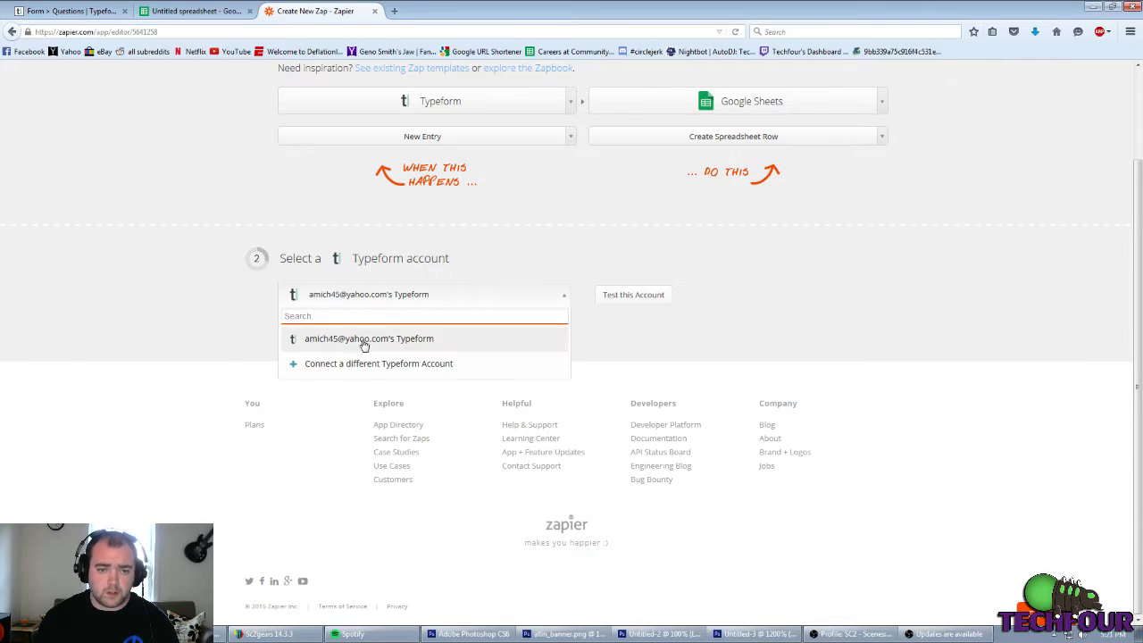
left_click(810, 266)
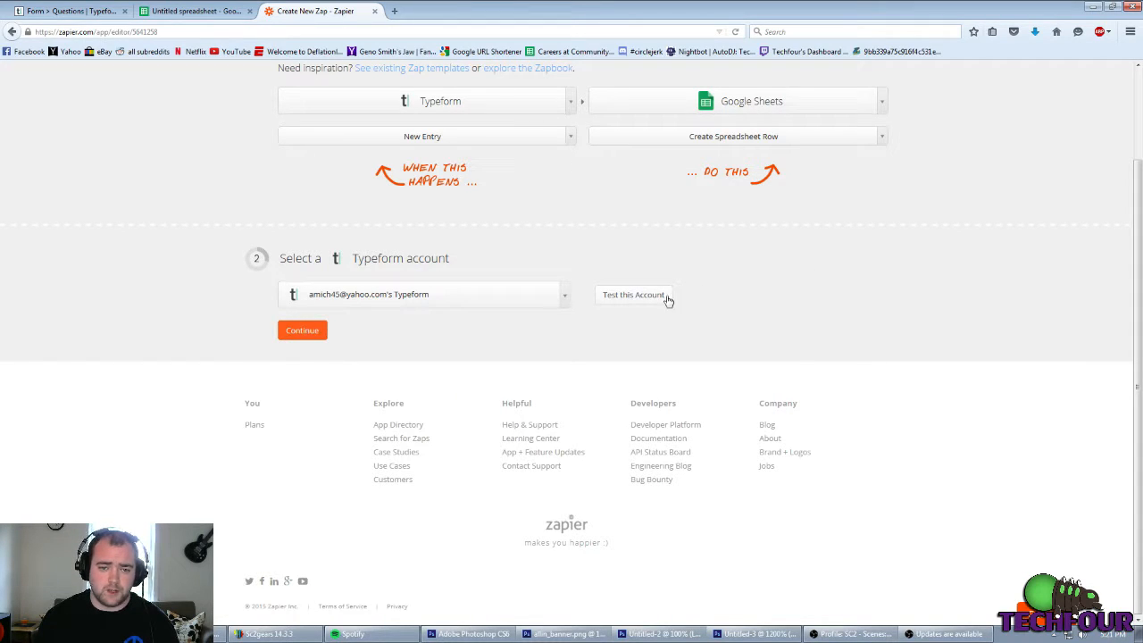
left_click(630, 295)
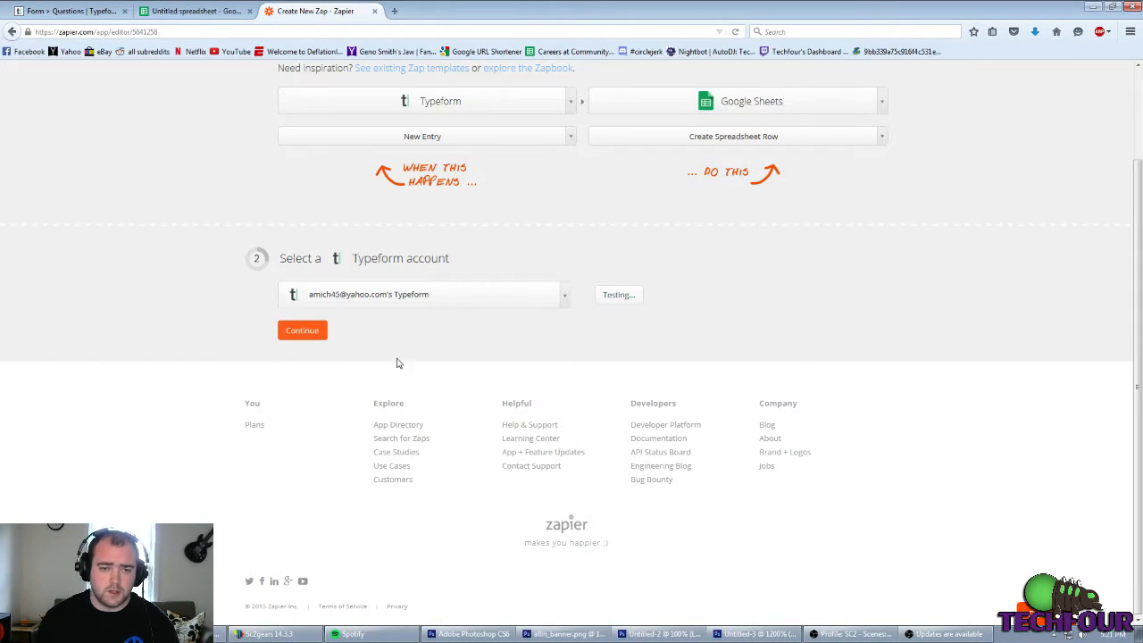
left_click(308, 332)
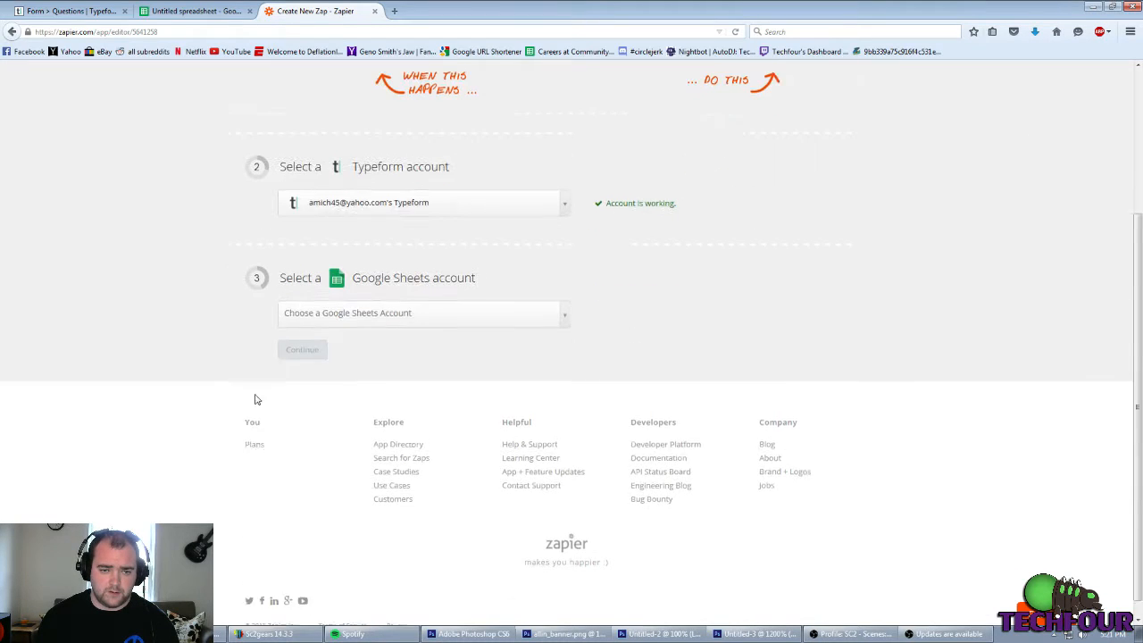
left_click(614, 299)
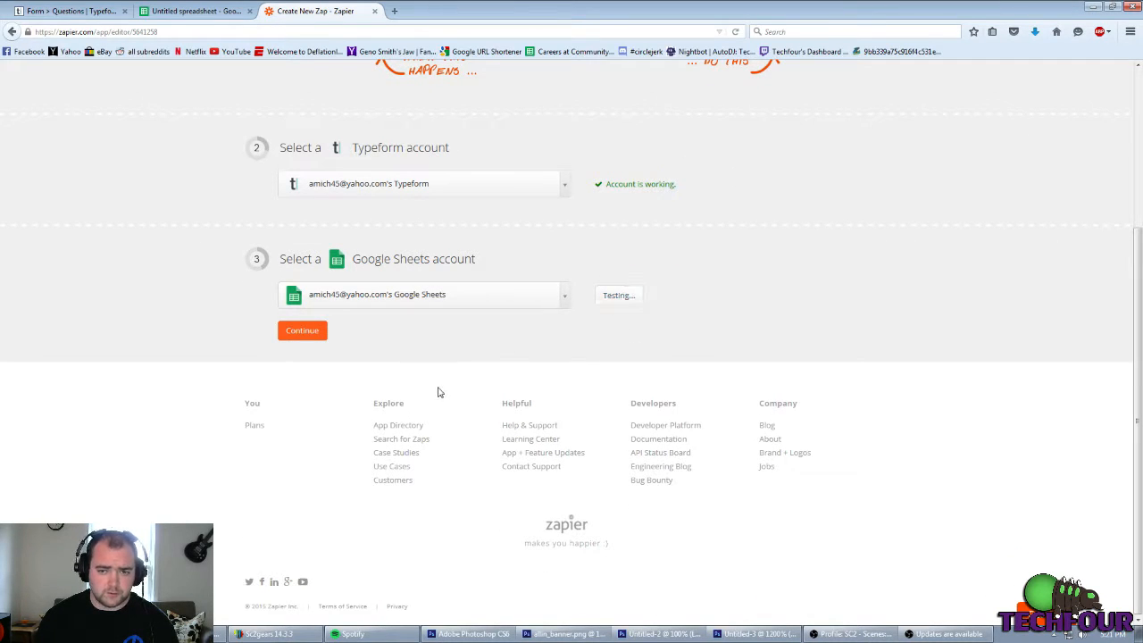
left_click(299, 330)
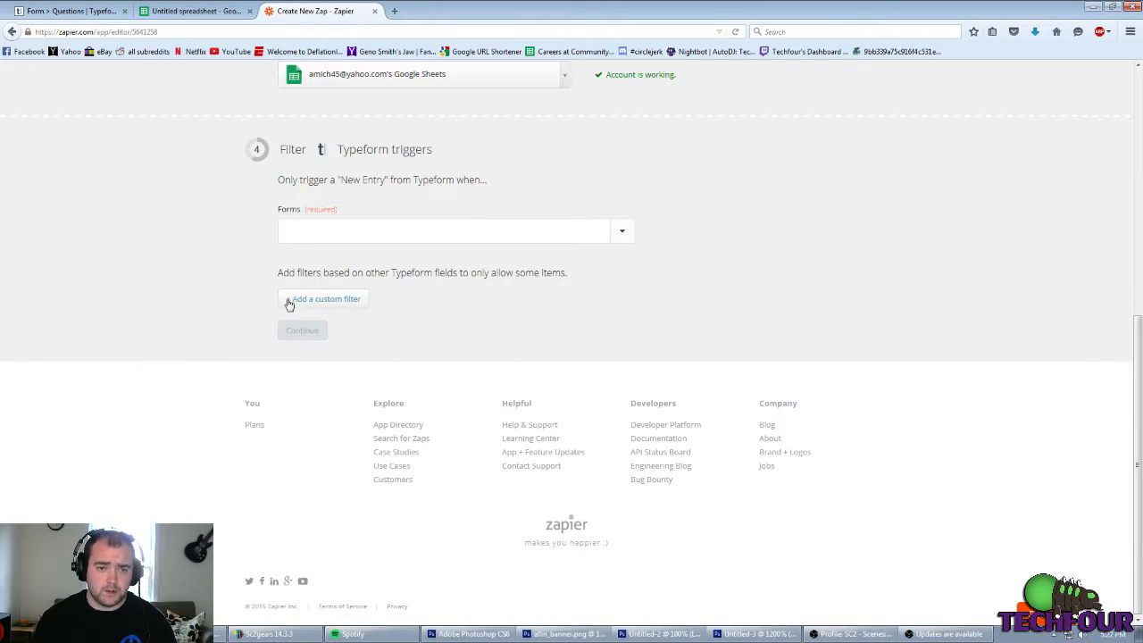
Step: Set the Typeform trigger to use the Season 11 Match Reports form and continue to matching up the spreadsheet row
left_click(359, 229)
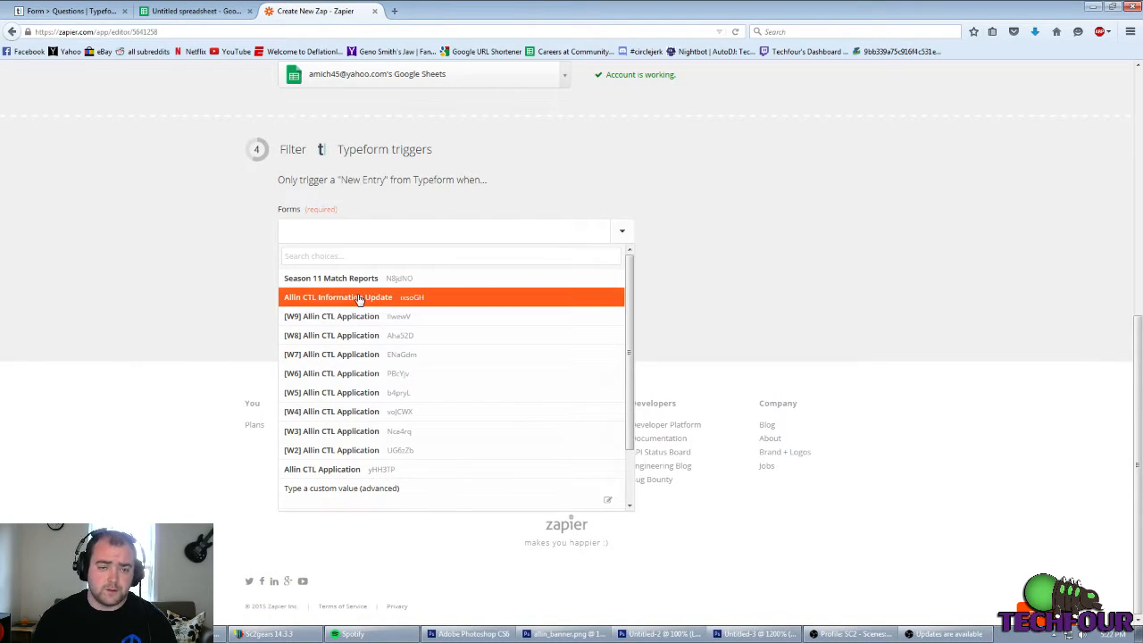
left_click(401, 277)
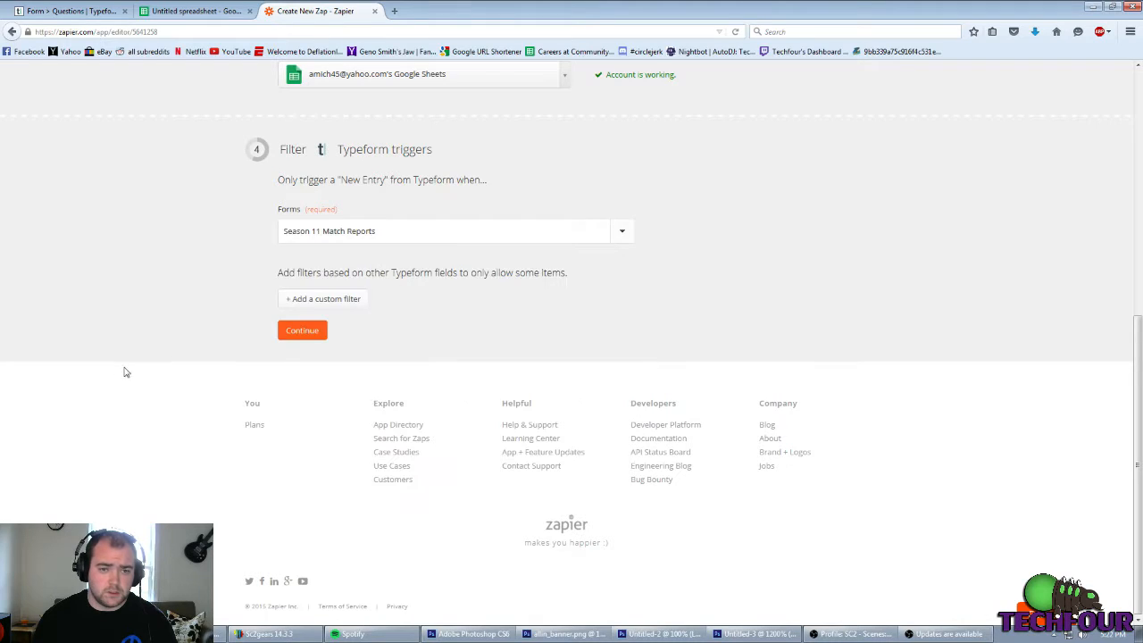
left_click(306, 331)
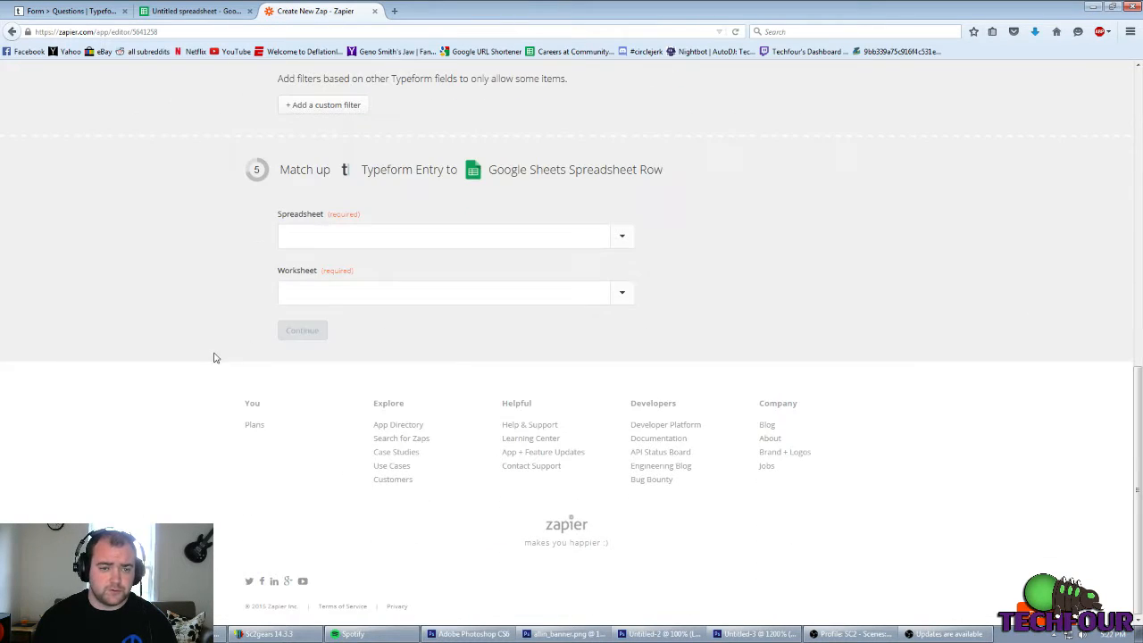
Step: Choose Untitled spreadsheet and its worksheet Sheet1 as the destination for the Typeform entries
left_click(390, 244)
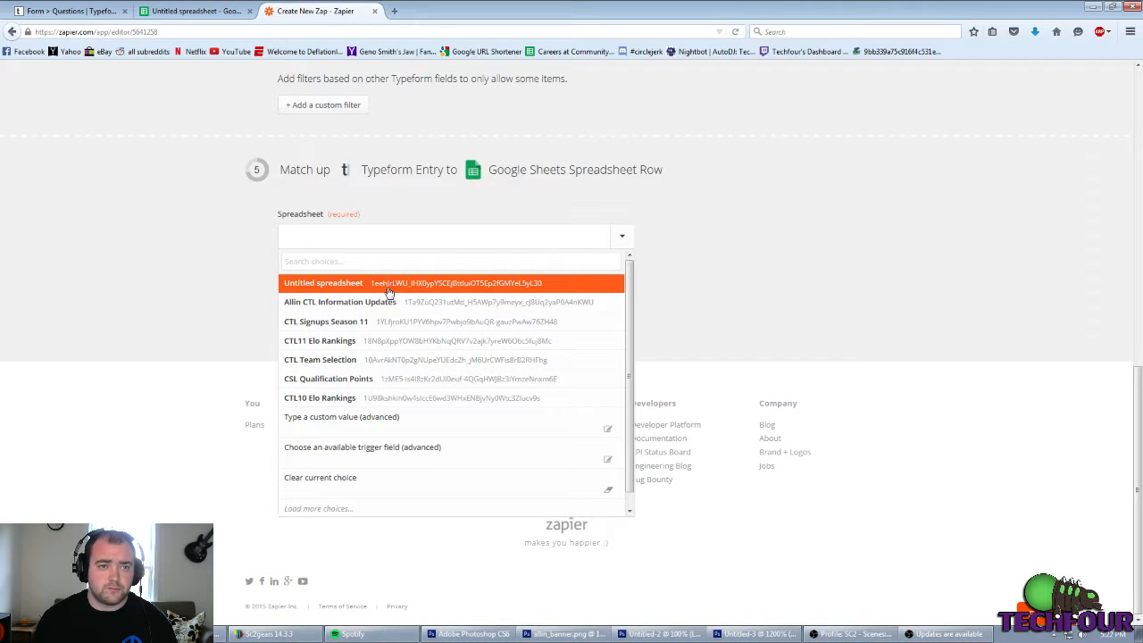
left_click(388, 284)
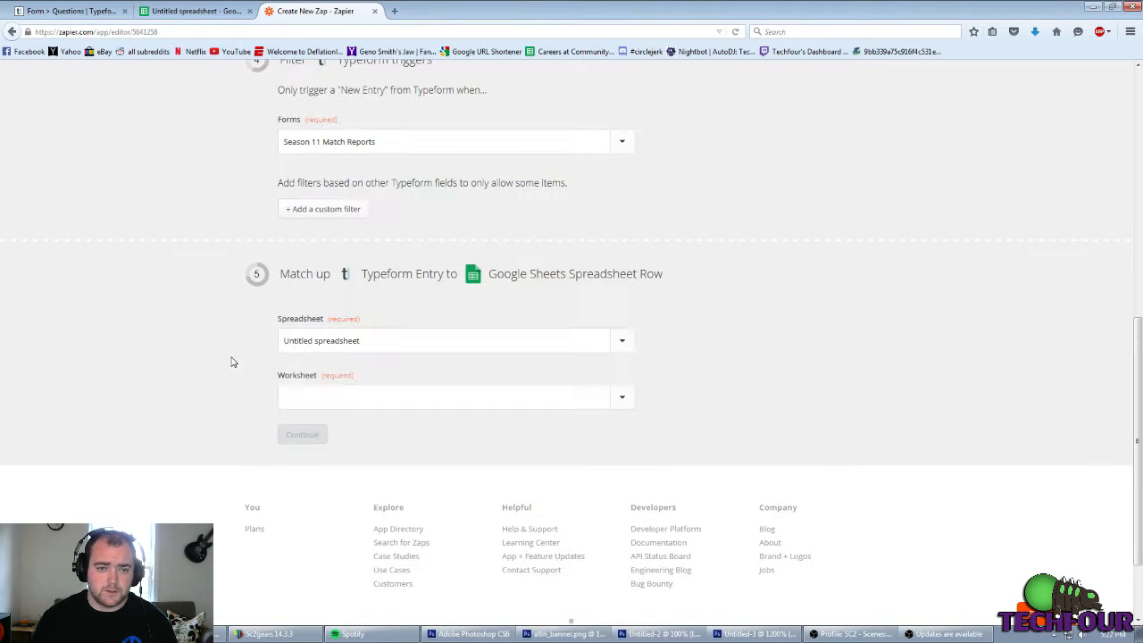
left_click(193, 13)
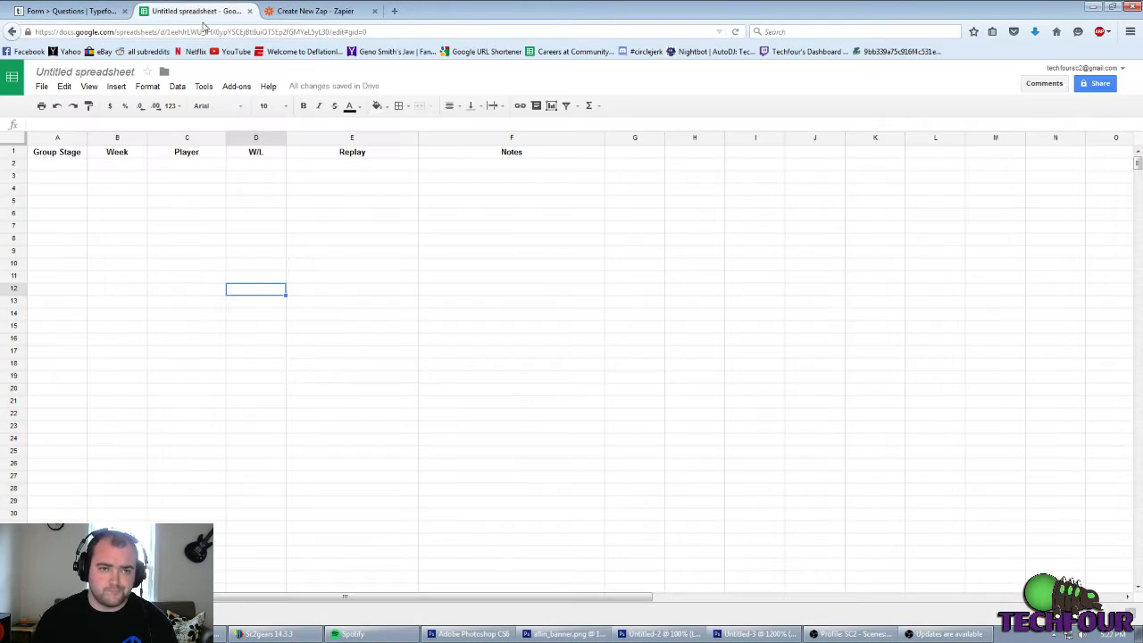
left_click(48, 75)
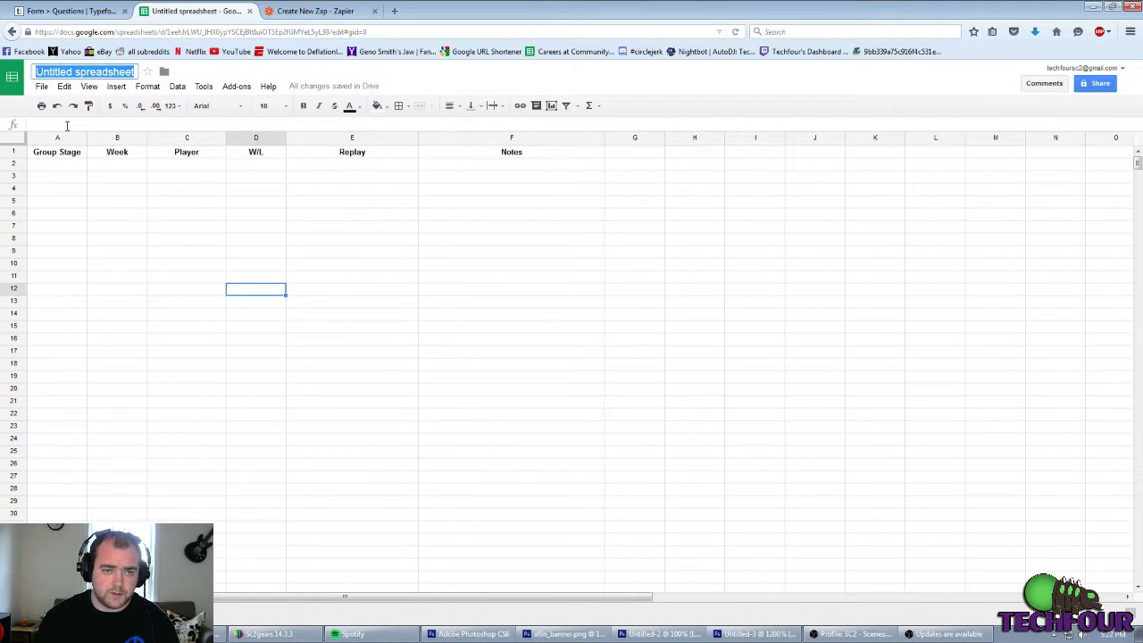
left_click(327, 10)
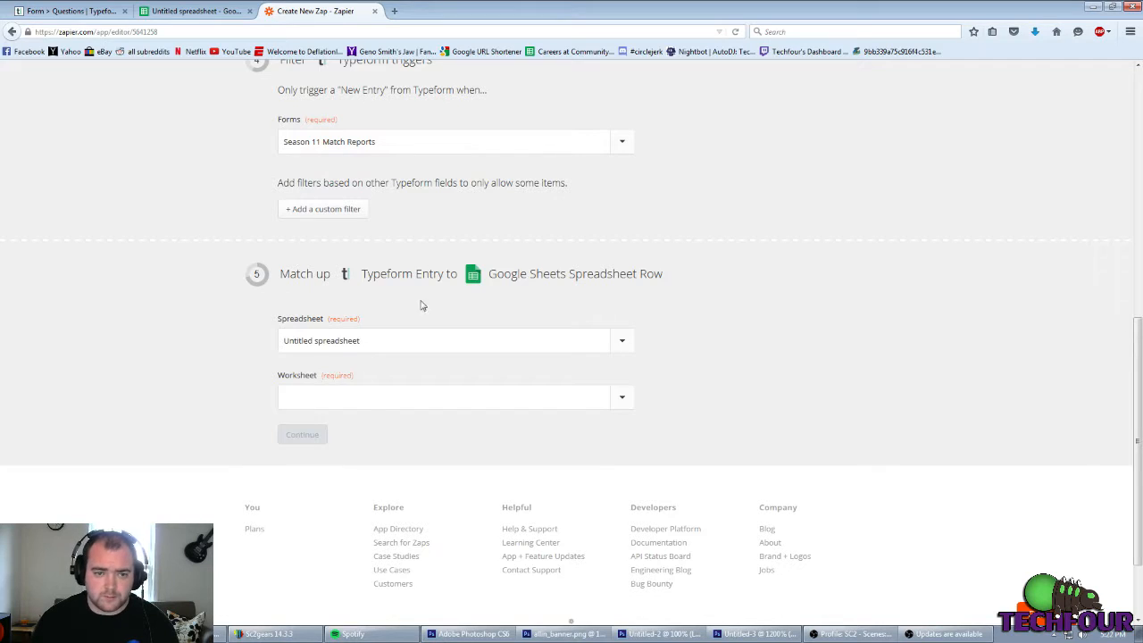
left_click(368, 389)
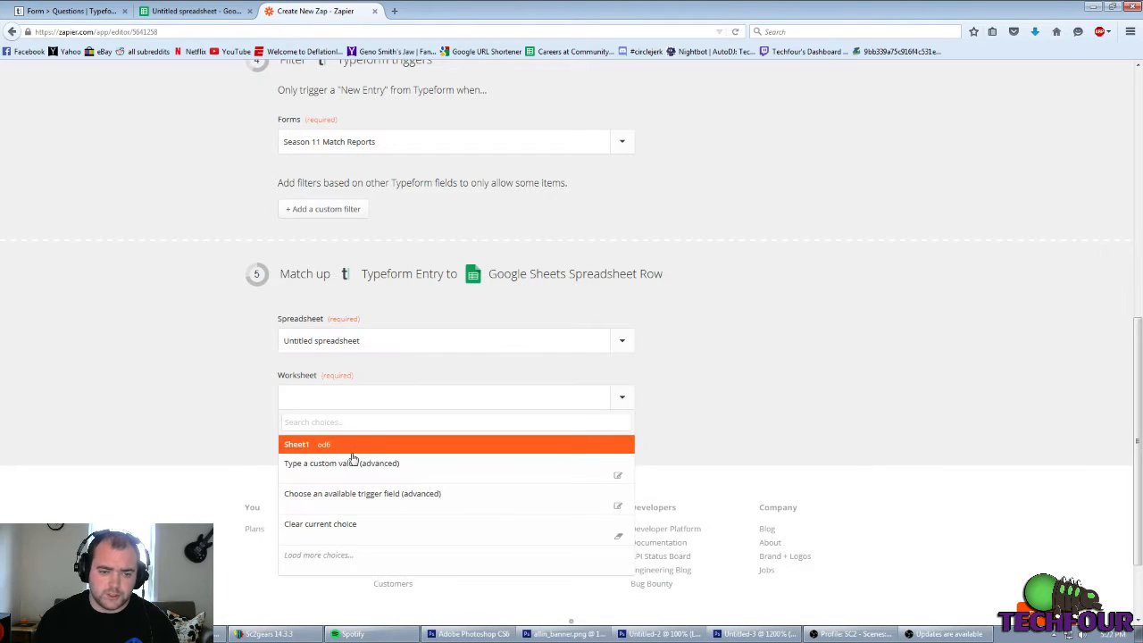
left_click(350, 446)
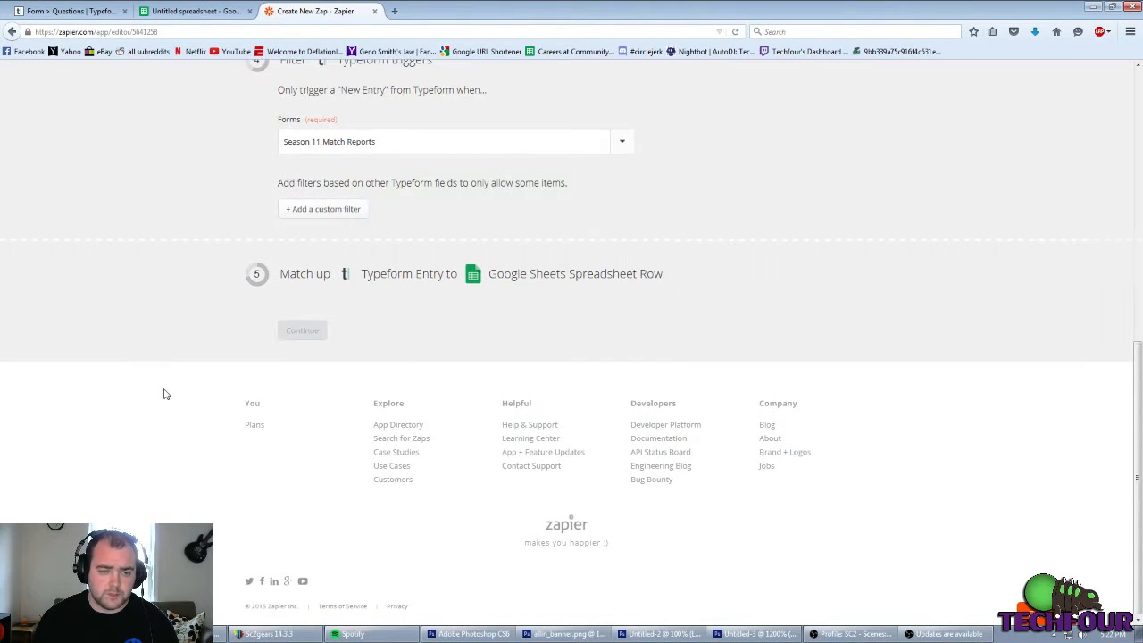
Step: Map the wl column to "What Was The Result Of Your Match?" and the player column to "What Is Your Sc2 Account Name?"
scroll(235, 375, "down", 5)
scroll(395, 348, "up", 3)
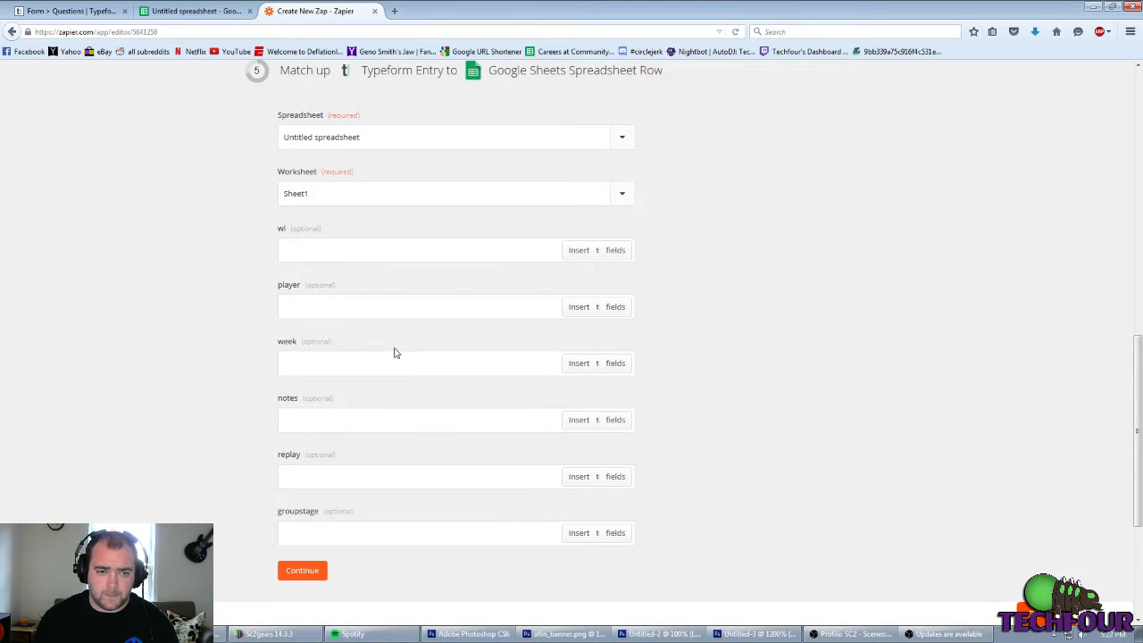
scroll(397, 330, "up", 1)
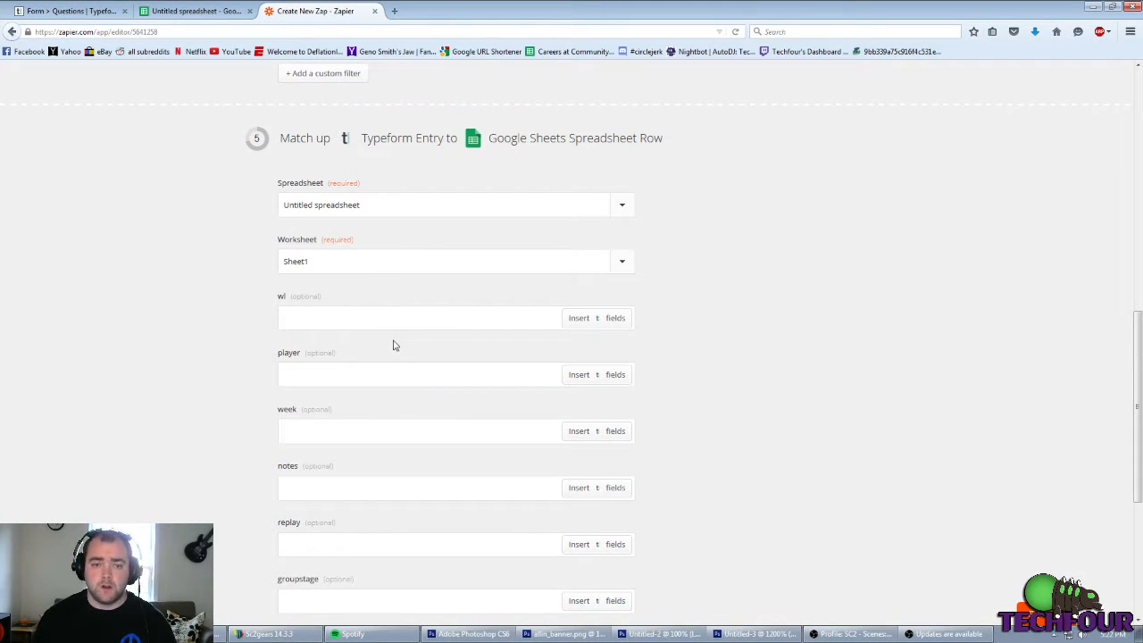
left_click(592, 324)
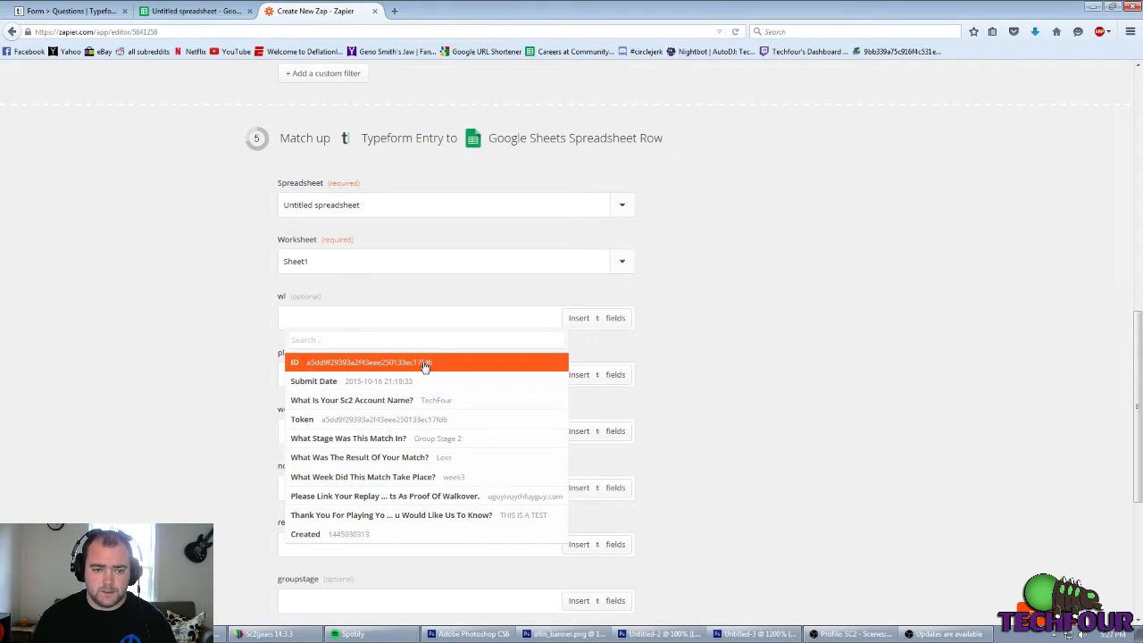
left_click(768, 344)
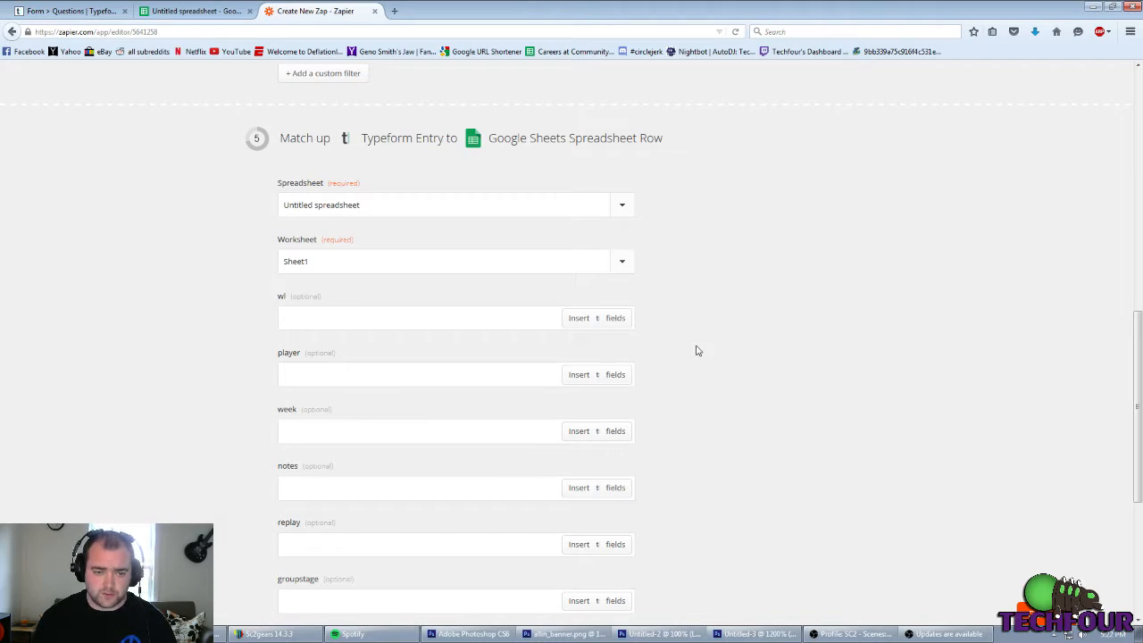
scroll(723, 359, "down", 2)
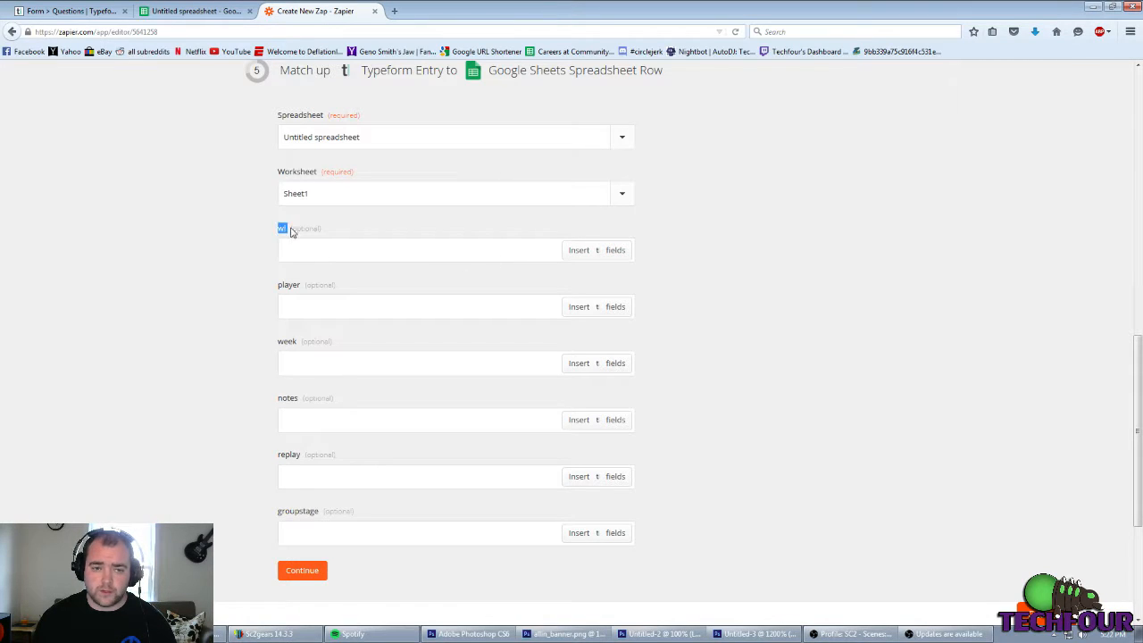
left_click(601, 258)
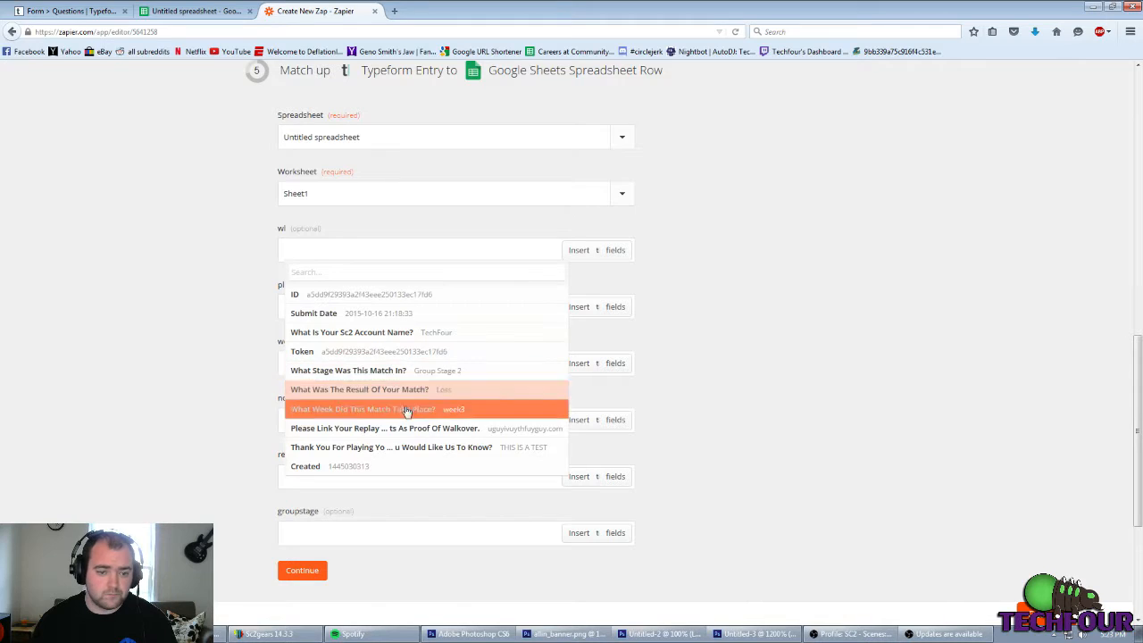
left_click(372, 392)
left_click(594, 308)
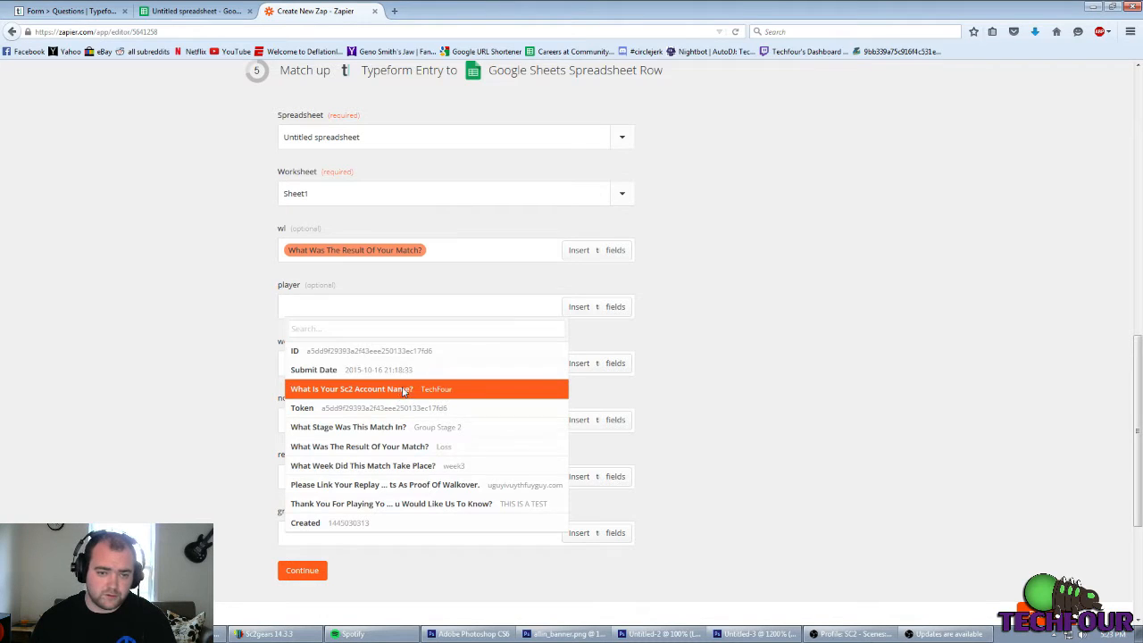
left_click(404, 391)
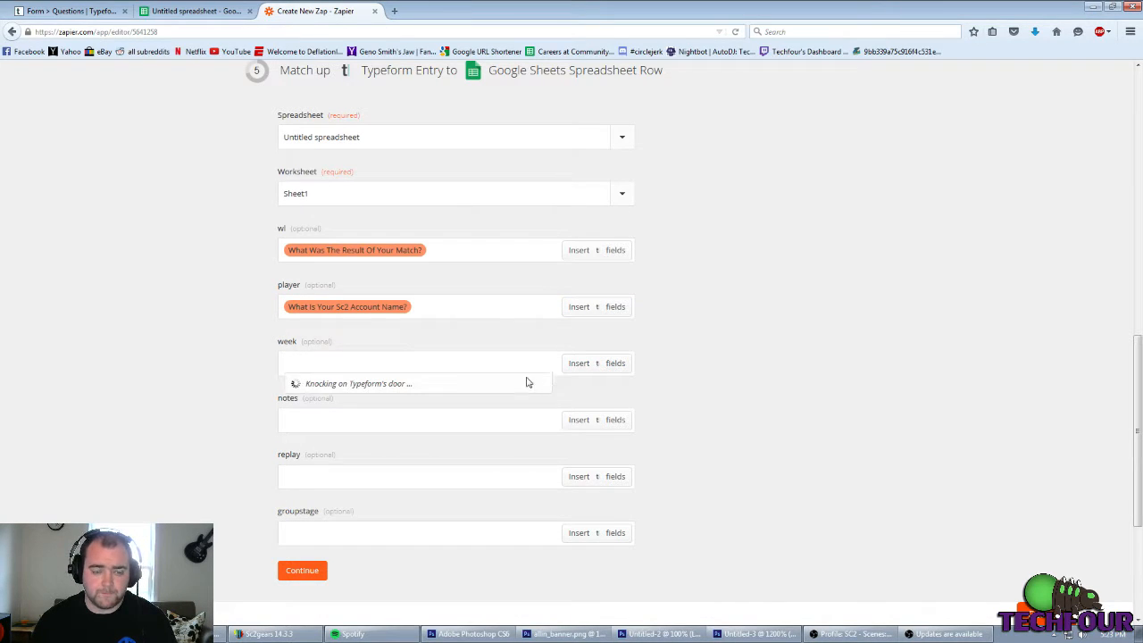
Step: Map the week column to "What Week Did This Match Take Place?" and notes to the "Thank You For Playing Your Match This Week" question
scroll(175, 451, "down", 3)
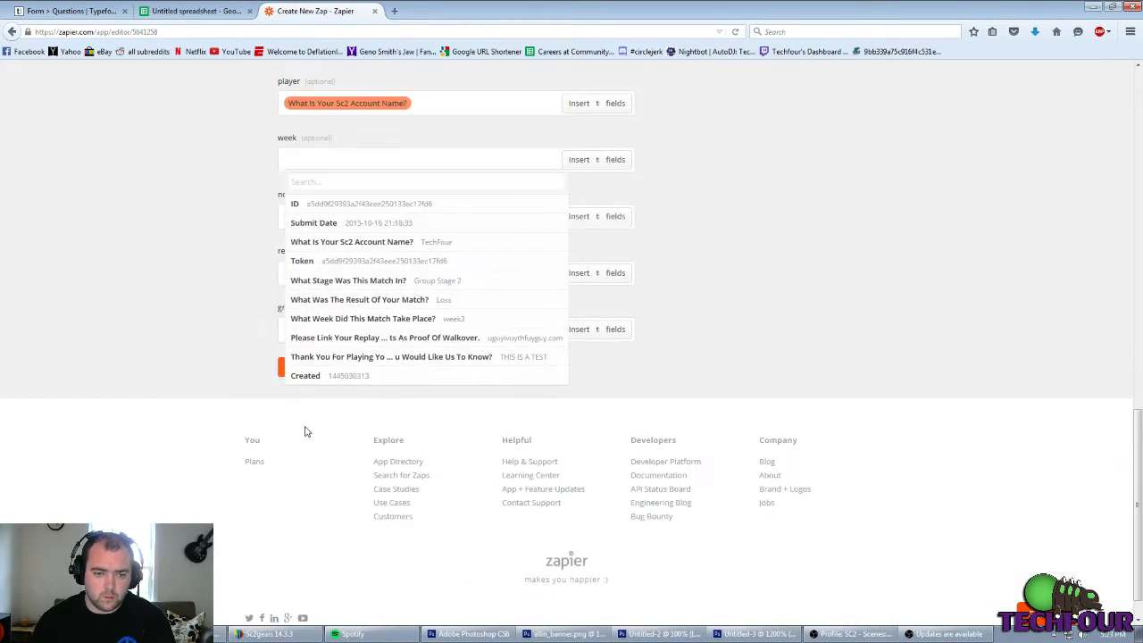
left_click(467, 320)
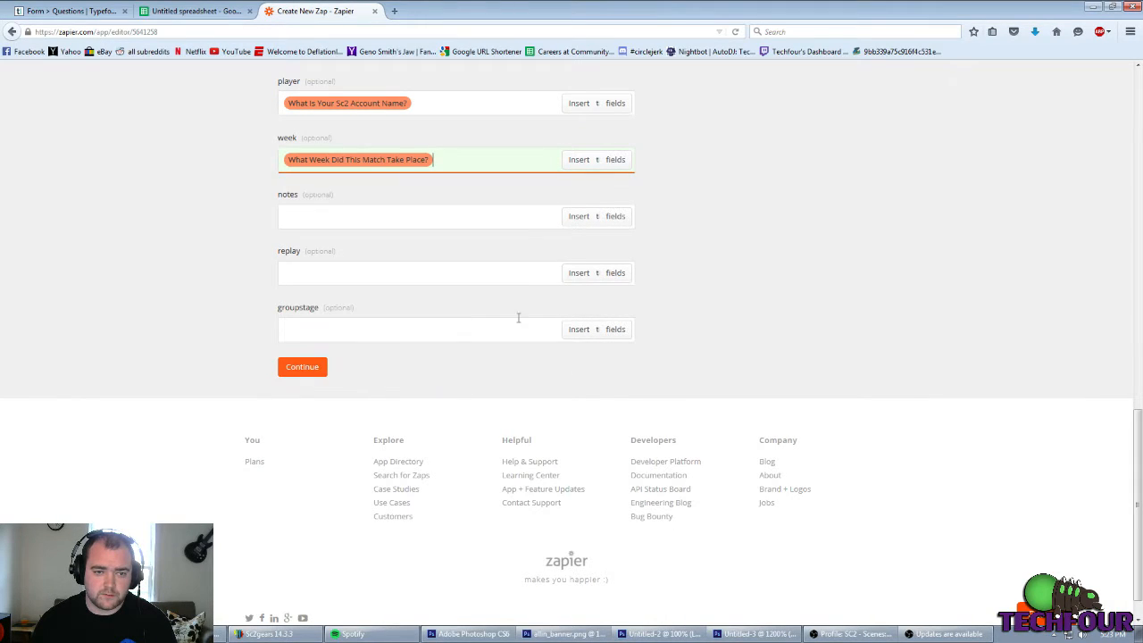
left_click(603, 223)
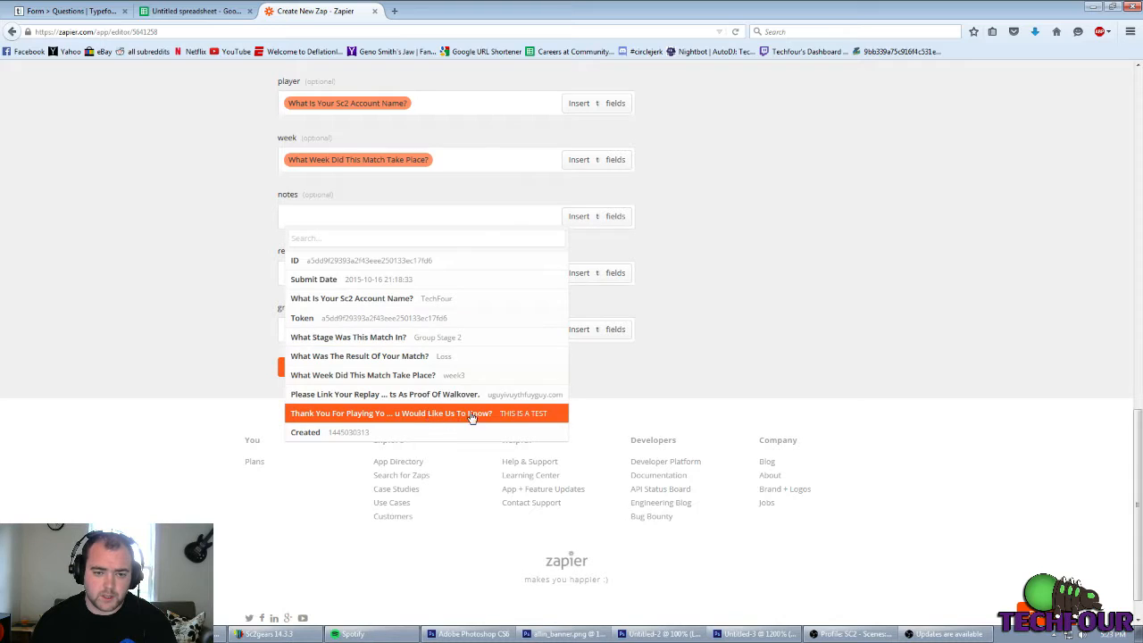
left_click(471, 414)
Step: Map the replay column to the "Please Link Your Replay File" question and groupstage to "What Stage Was This Match In?"
left_click(597, 288)
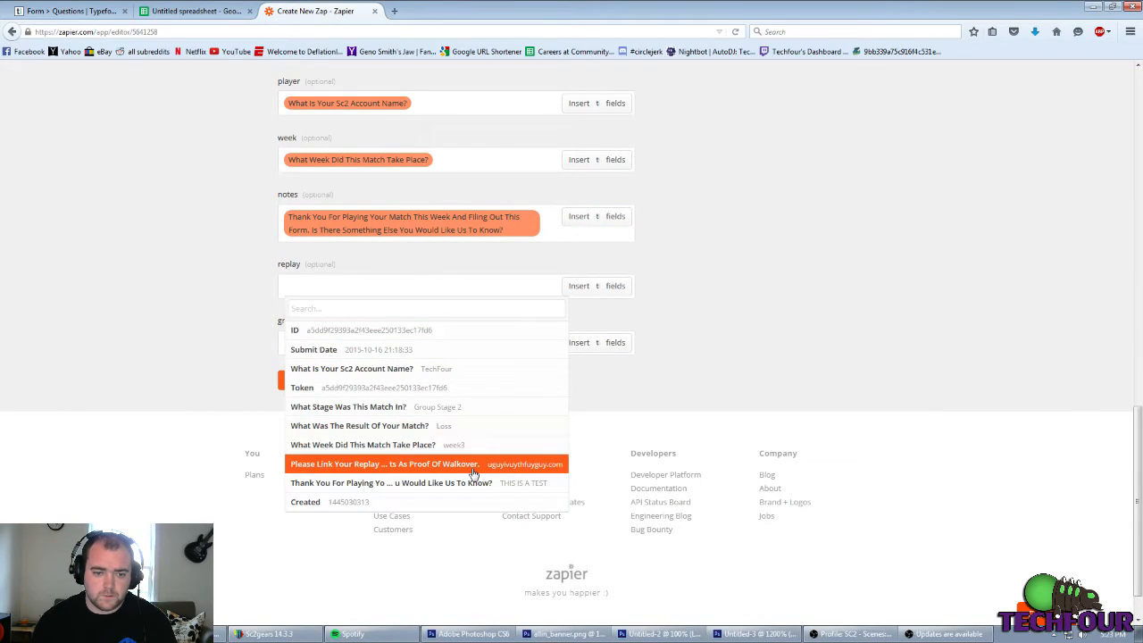
left_click(473, 464)
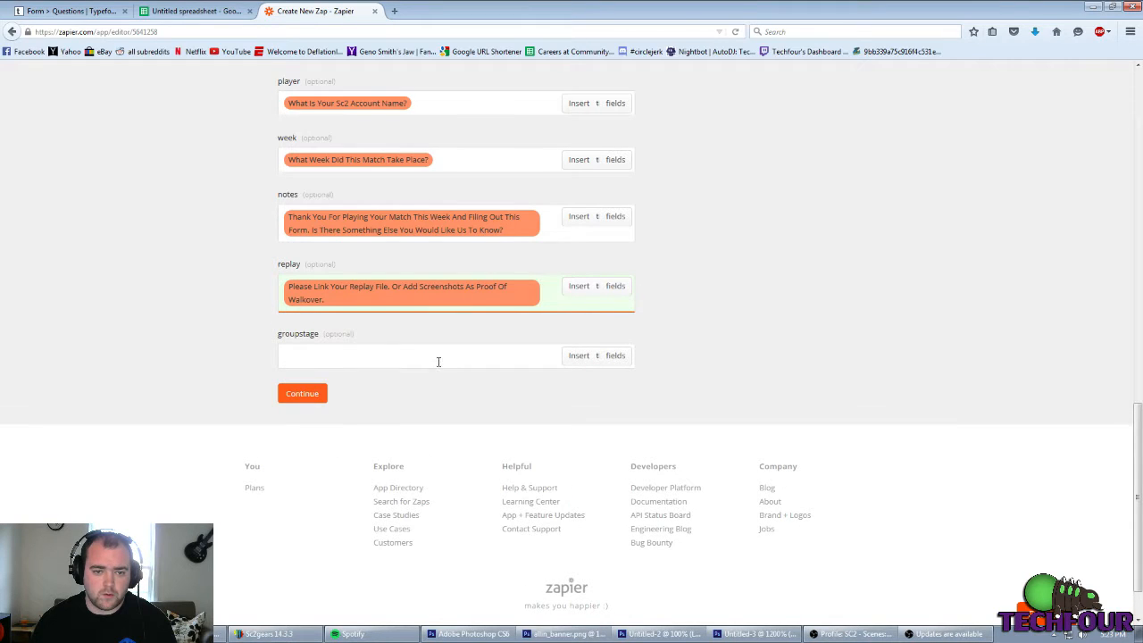
left_click(579, 360)
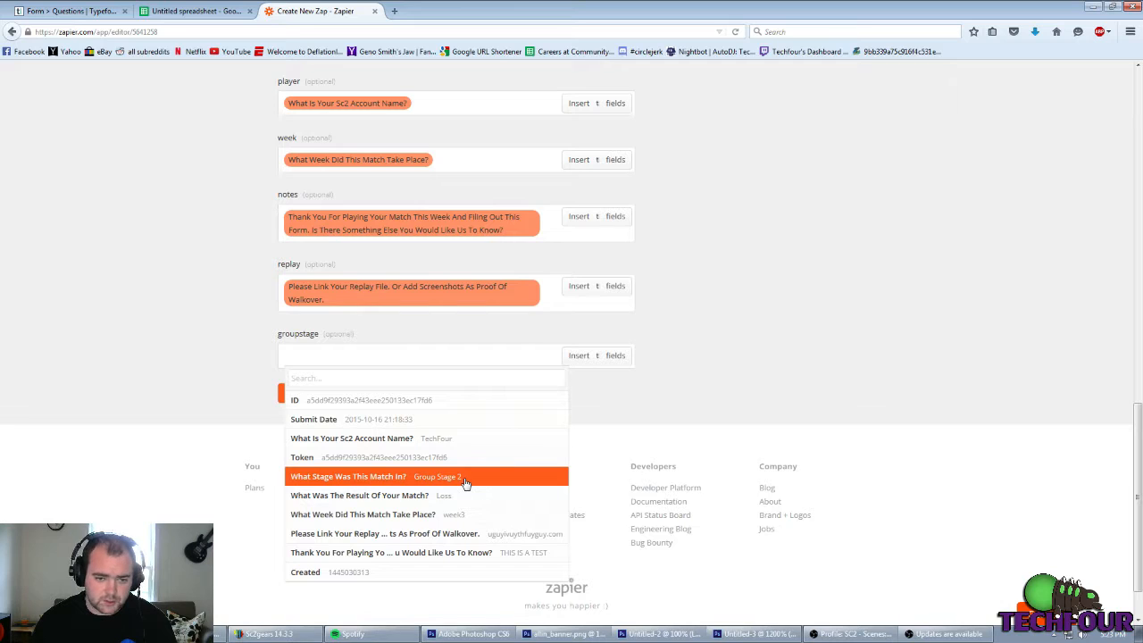
left_click(465, 483)
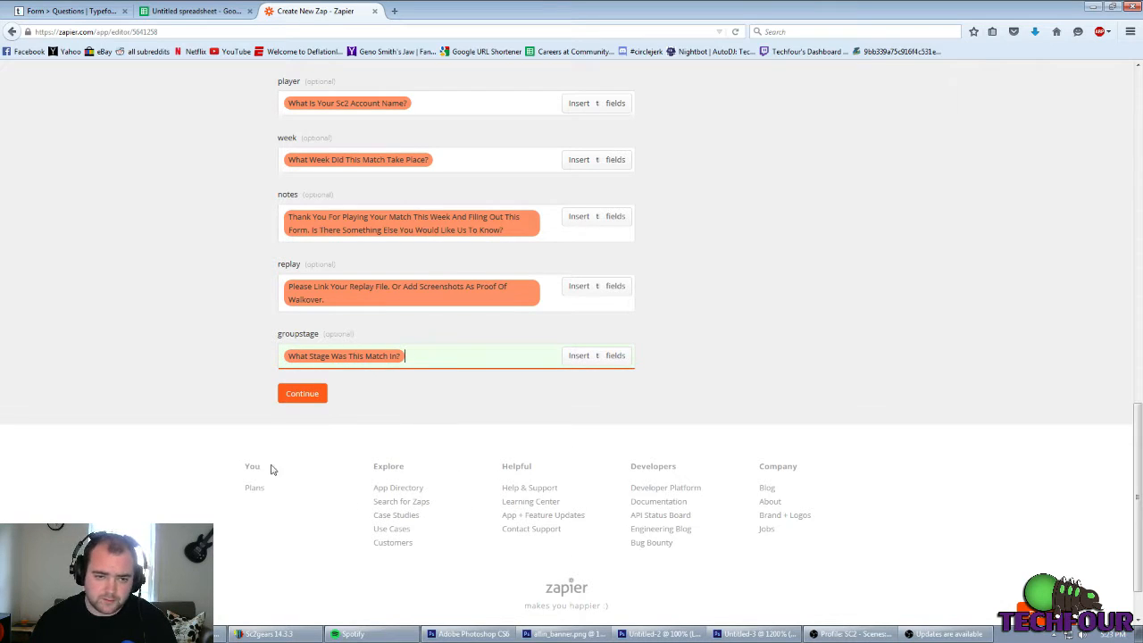
Step: Review the column mappings, continue to the zap test and test the Typeform trigger to get sample data
scroll(252, 400, "up", 3)
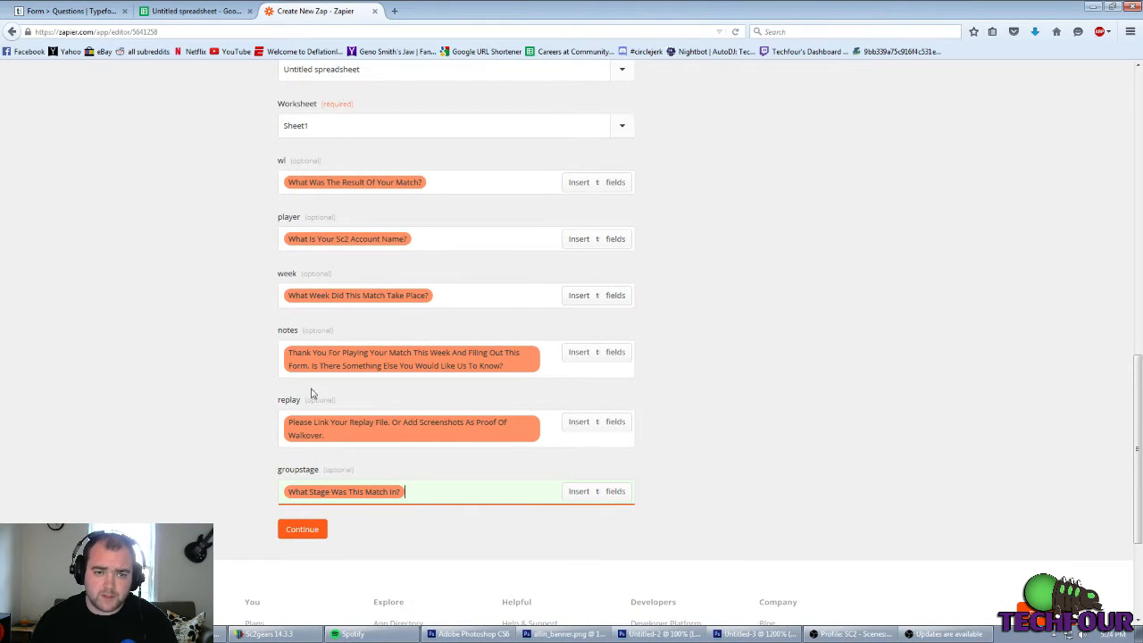
scroll(199, 434, "up", 2)
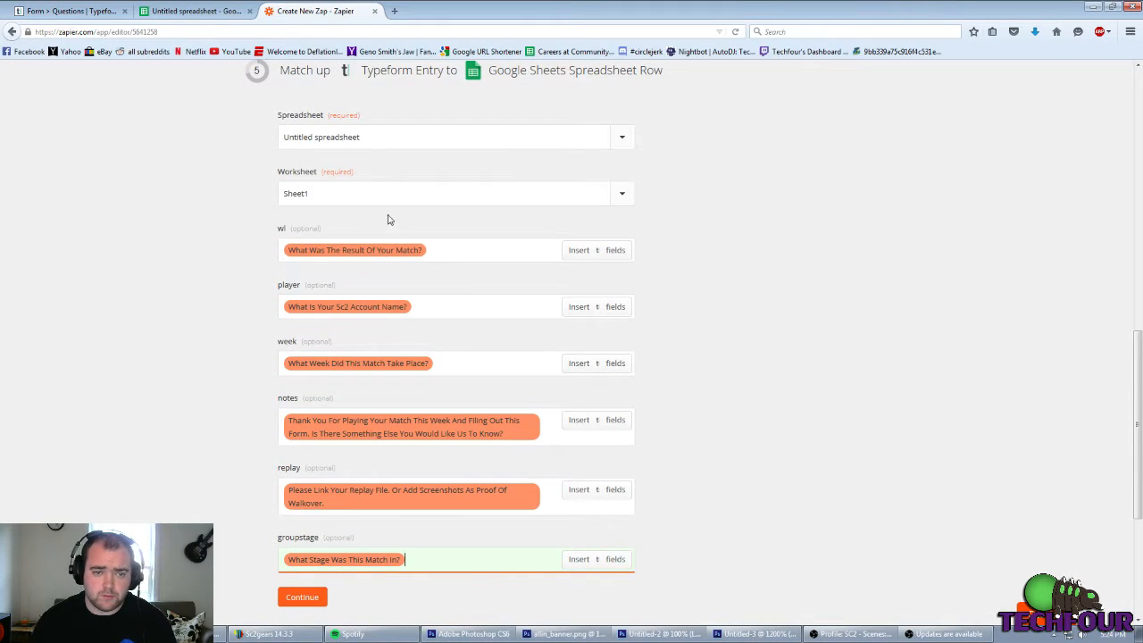
scroll(170, 413, "down", 5)
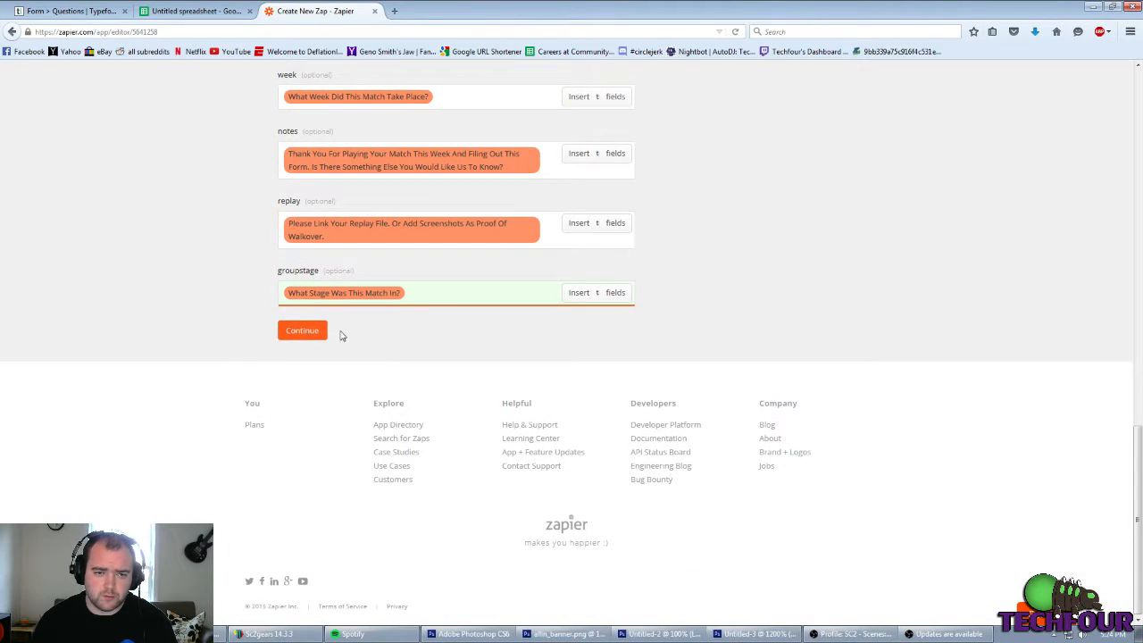
scroll(253, 388, "up", 5)
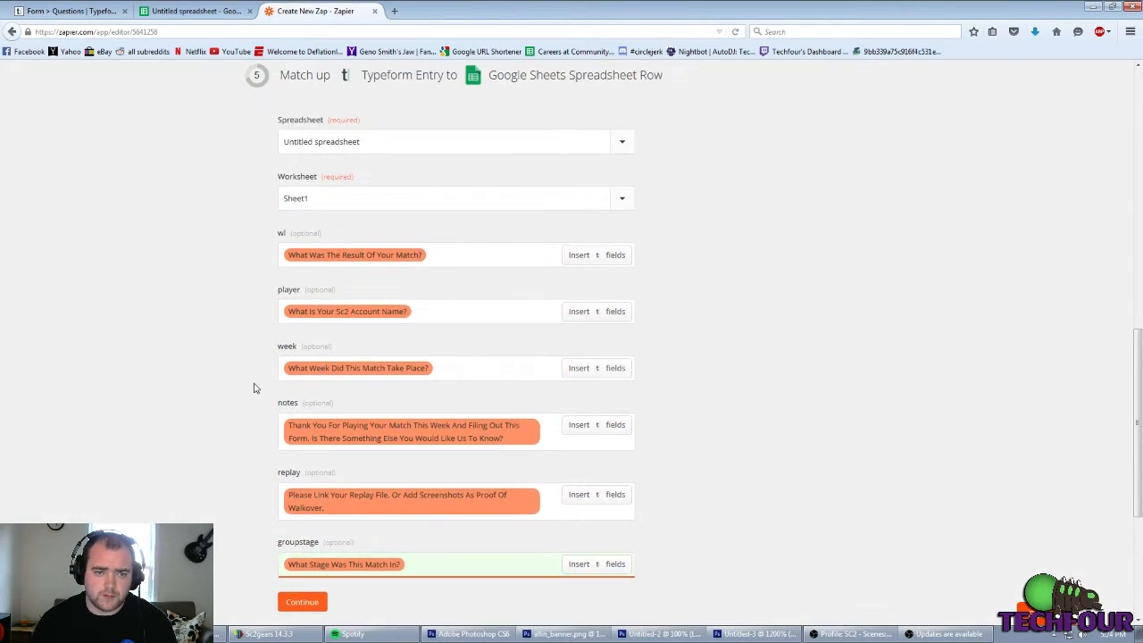
scroll(254, 388, "down", 4)
left_click(300, 398)
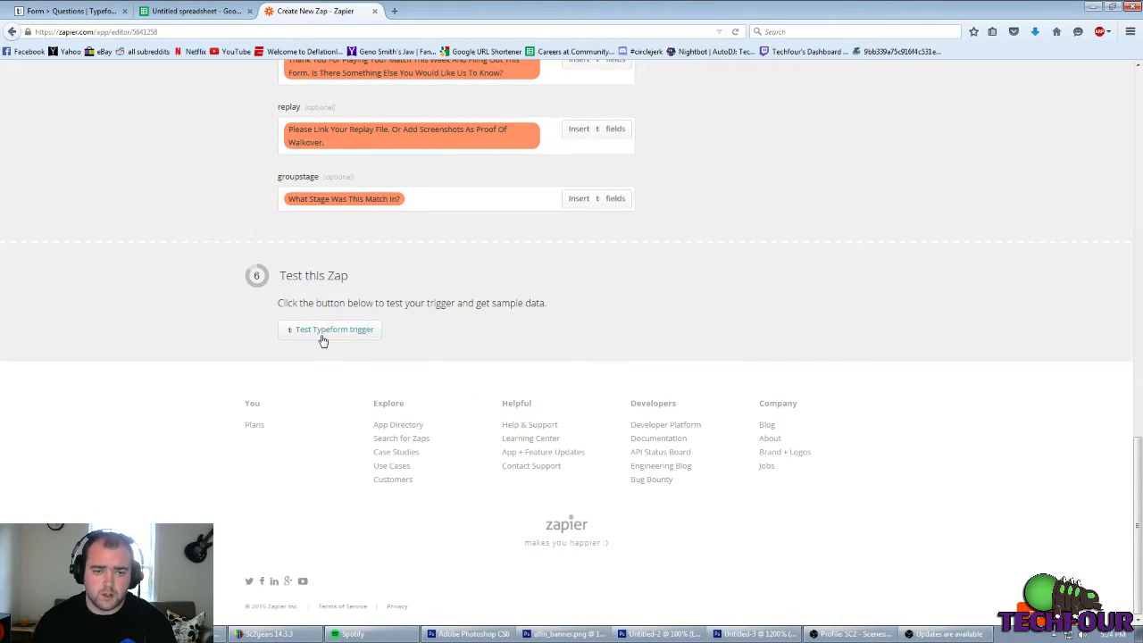
left_click(330, 329)
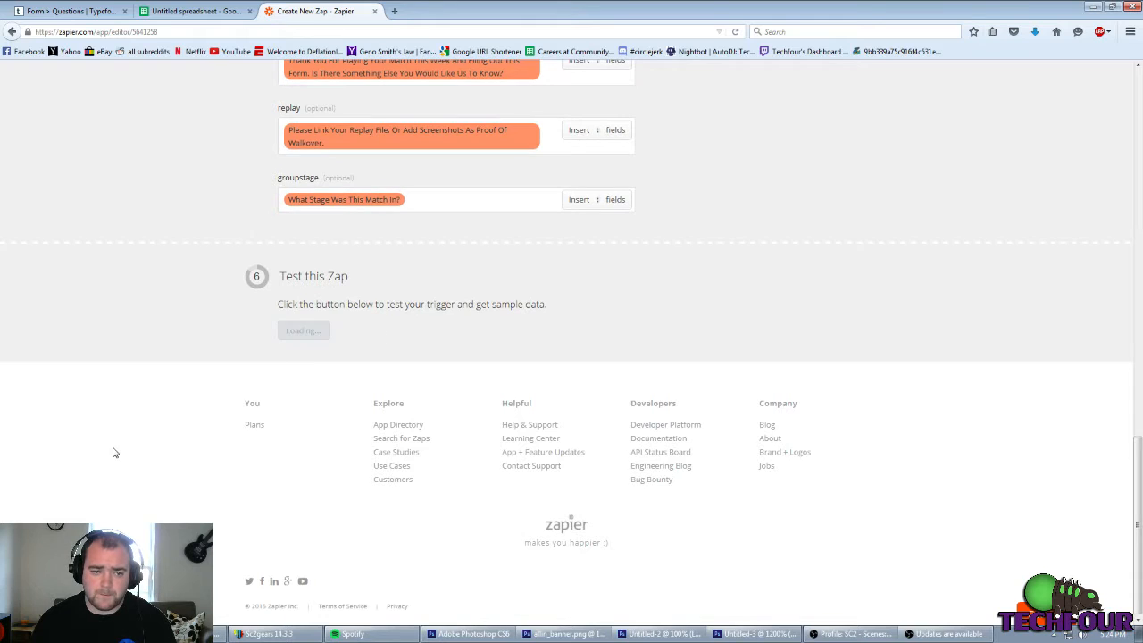
Step: Check the text Zapier added in cell A2 of the Google Sheets spreadsheet, and return to the zap editor
left_click(202, 11)
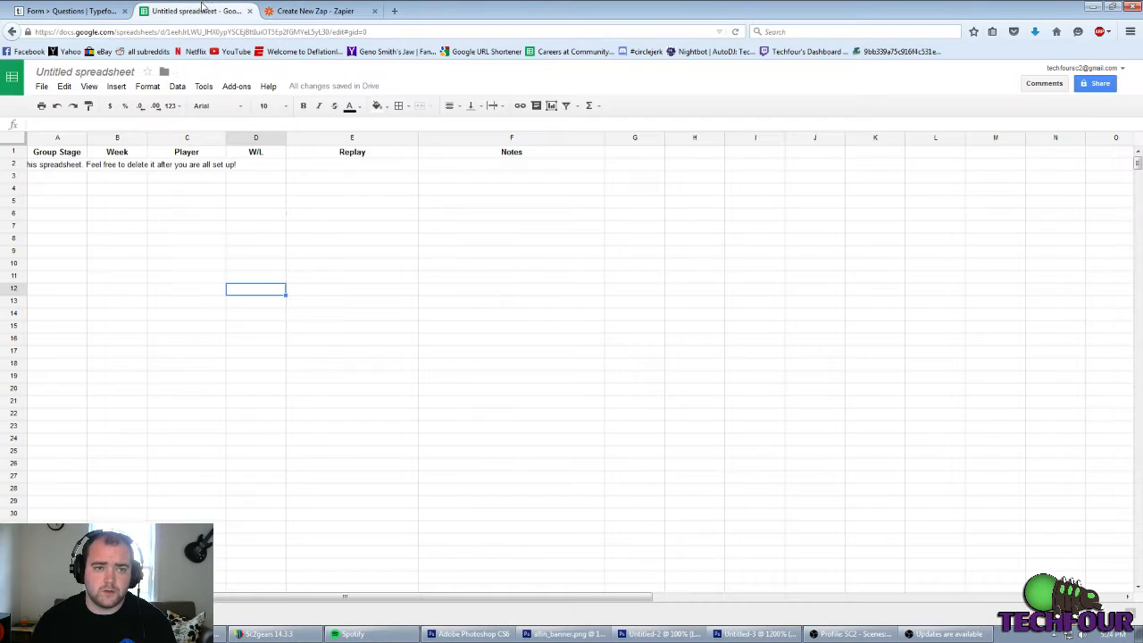
left_click(36, 167)
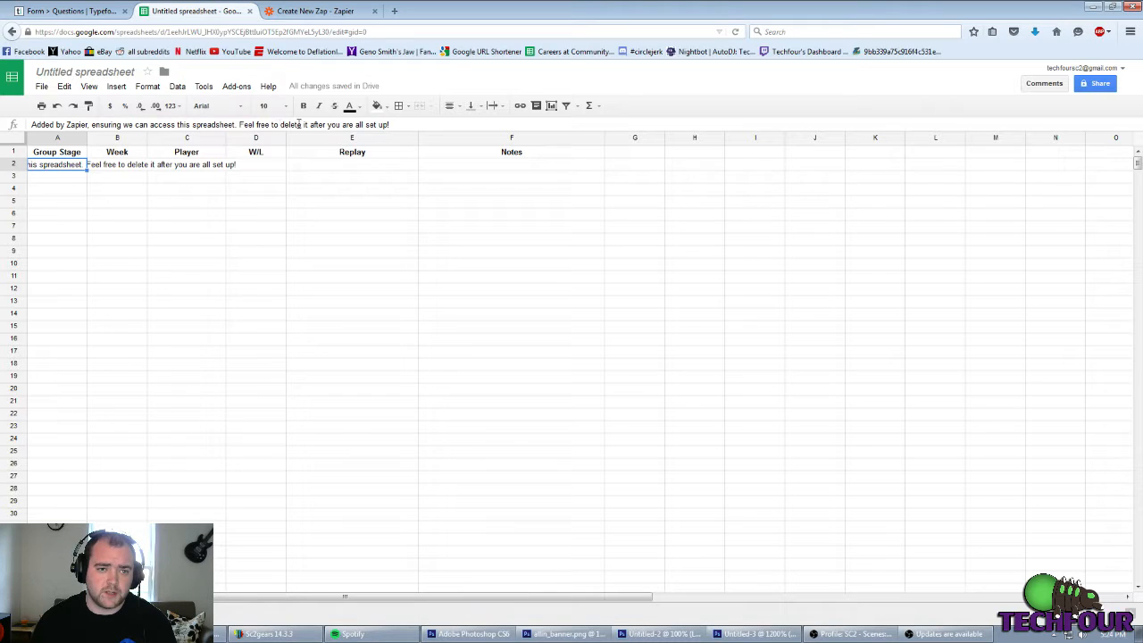
left_click(81, 178)
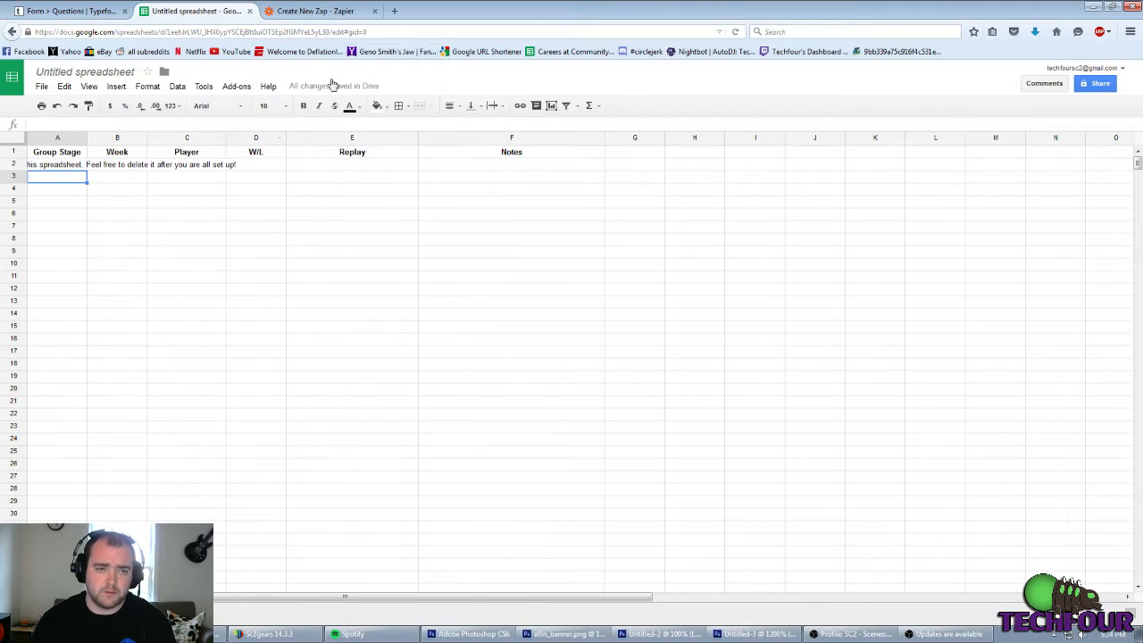
left_click(345, 13)
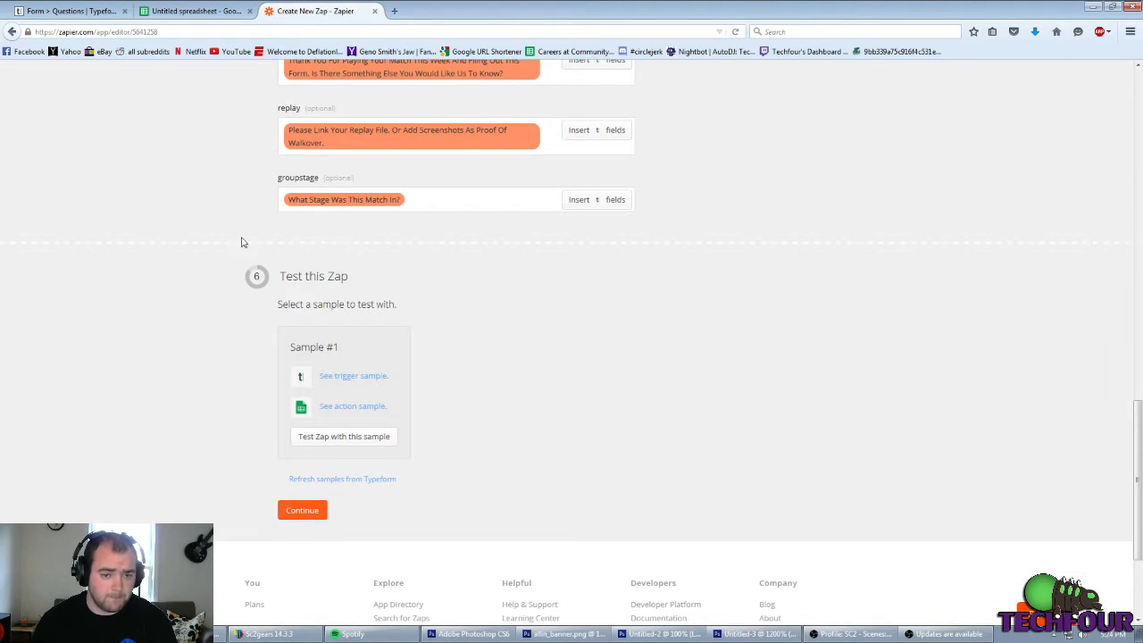
Step: Review the column mappings and test the zap with Sample #1
mouse_move(299, 346)
left_mouse_down()
mouse_move(349, 358)
mouse_move(288, 354)
left_mouse_up()
left_click(349, 357)
scroll(464, 349, "up", 3)
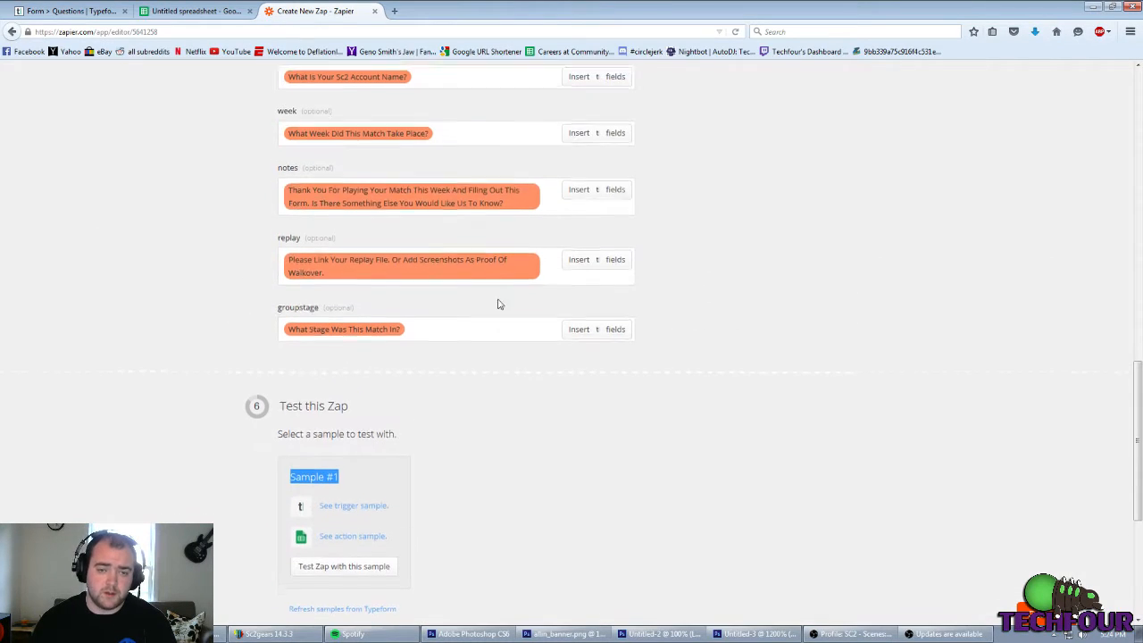
scroll(447, 288, "down", 5)
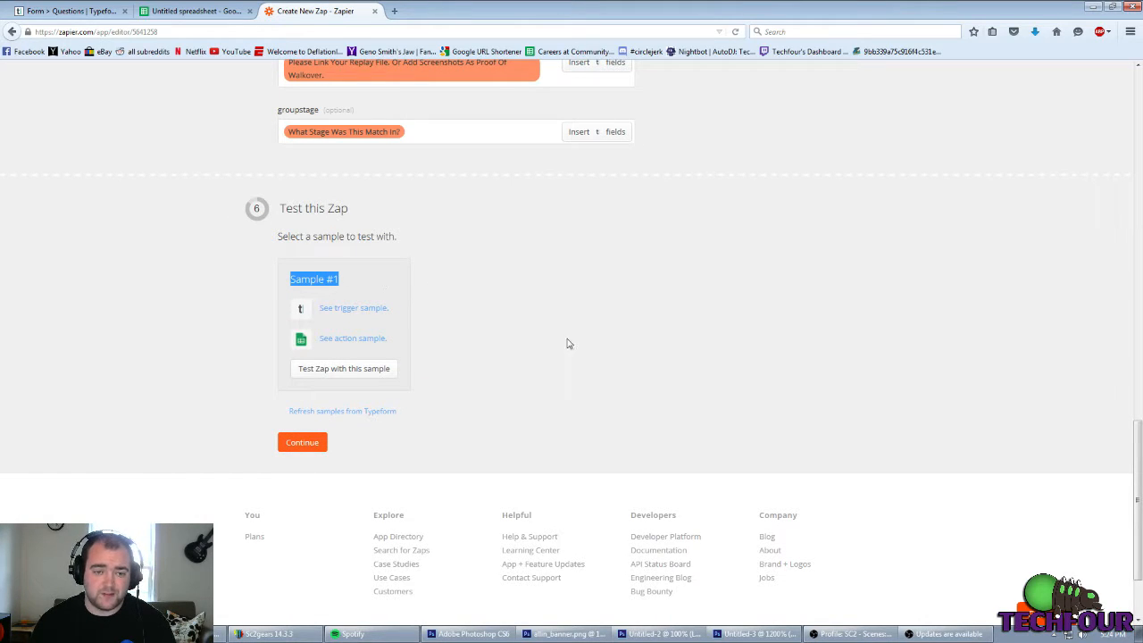
left_click(334, 378)
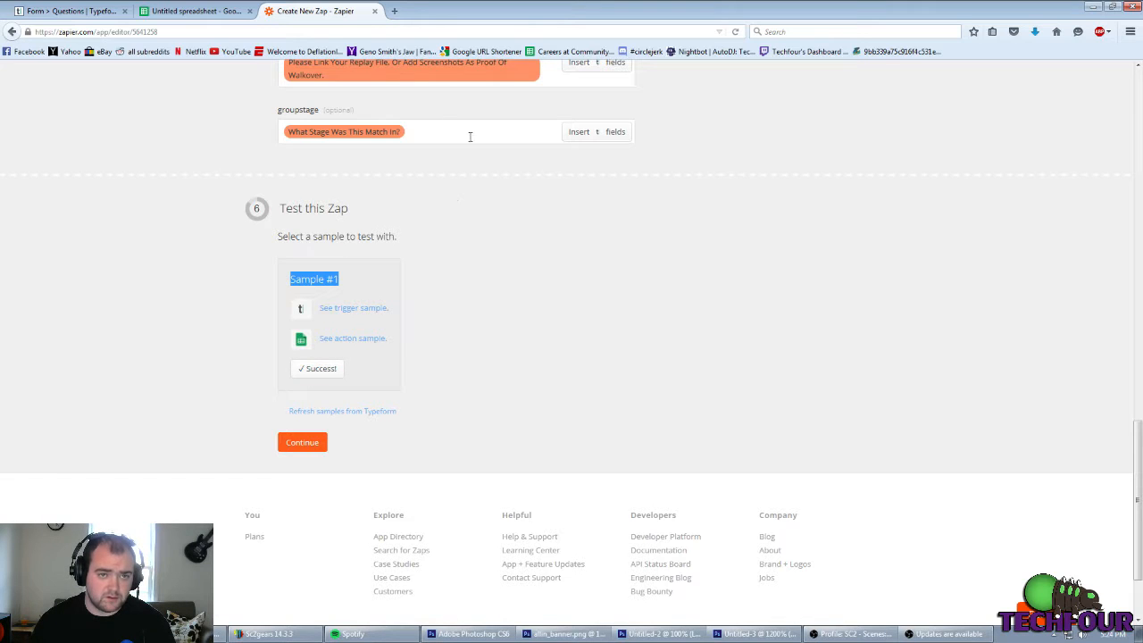
Step: Switch to the Google Sheets spreadsheet and check the test entry in row 3 from Group Stage to Notes, including its replay link
left_click(195, 12)
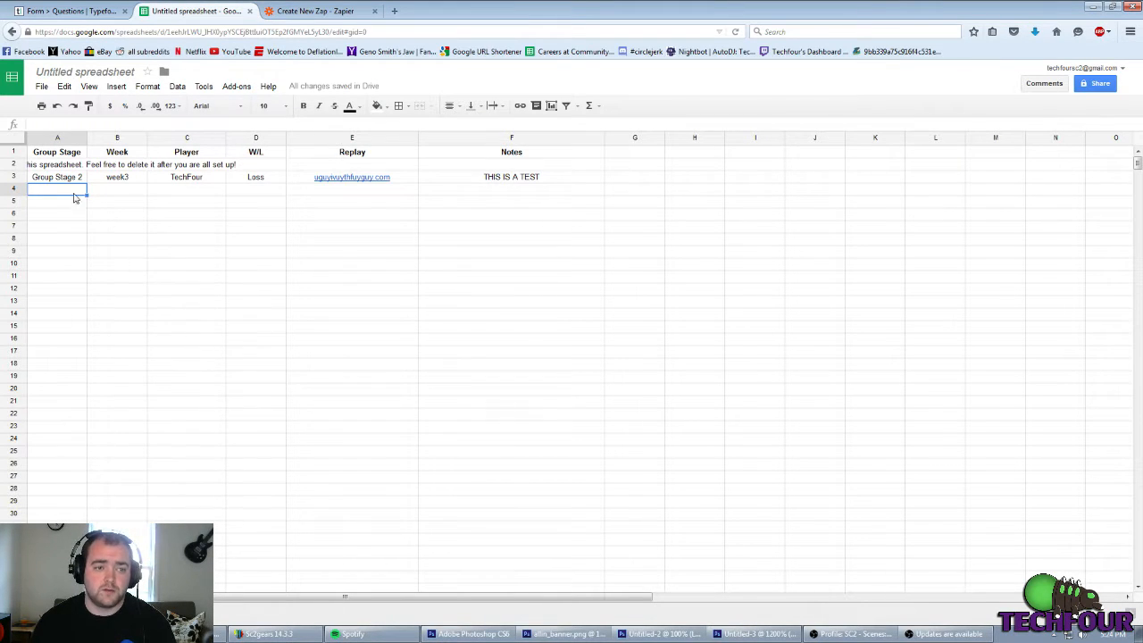
left_click(172, 178)
left_click(68, 180)
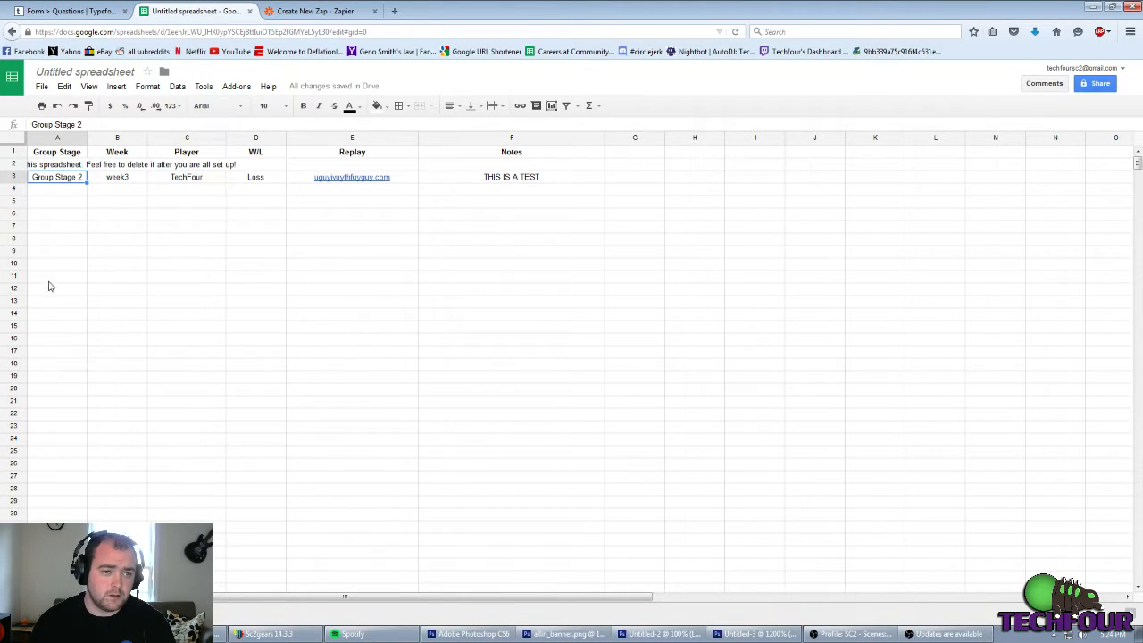
left_click(121, 178)
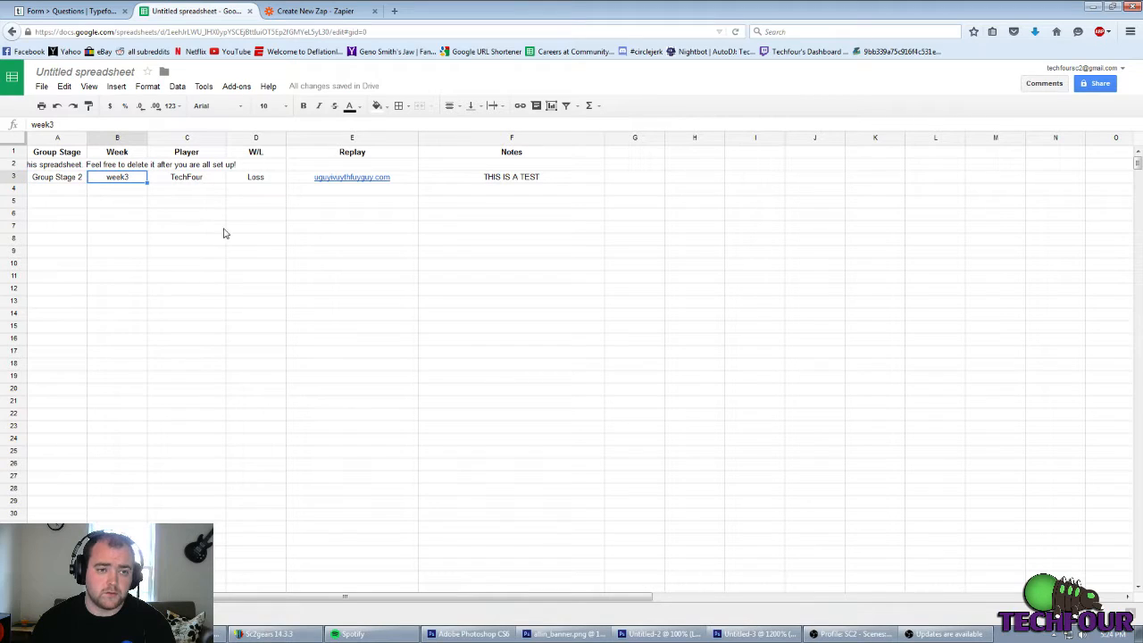
left_click(270, 178)
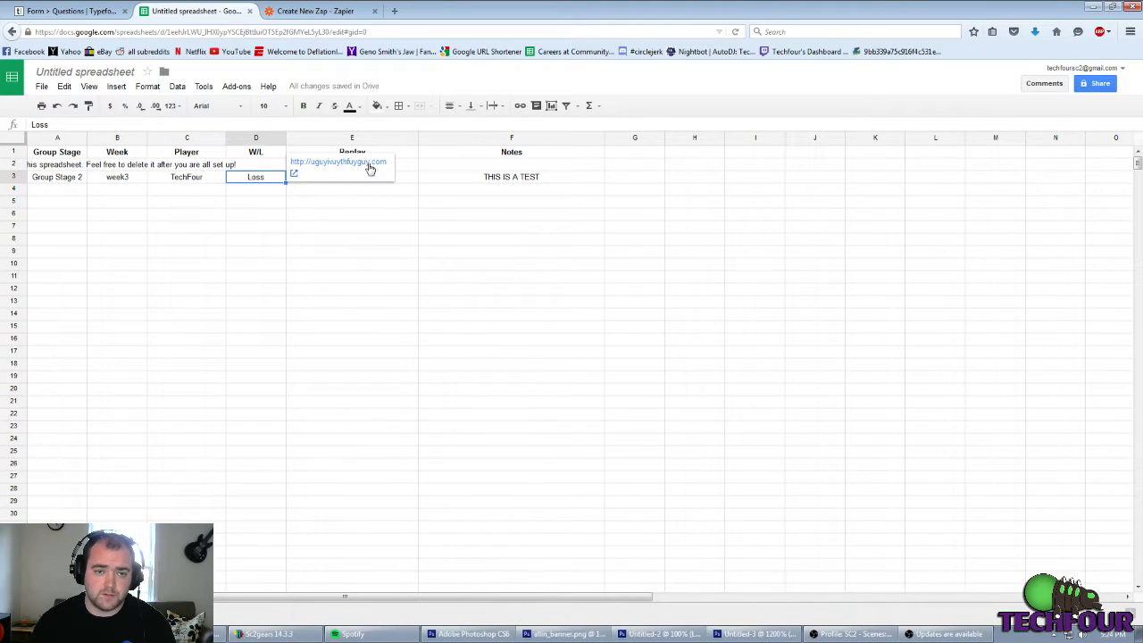
left_click(367, 166)
middle_click(336, 12)
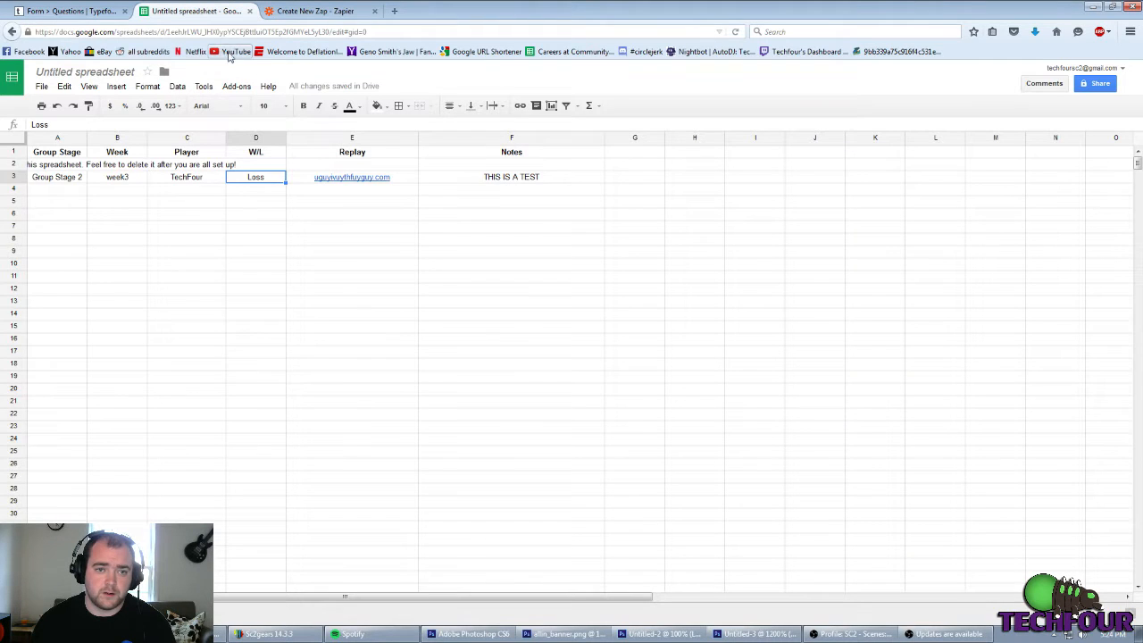
left_click(261, 250)
left_click(486, 184)
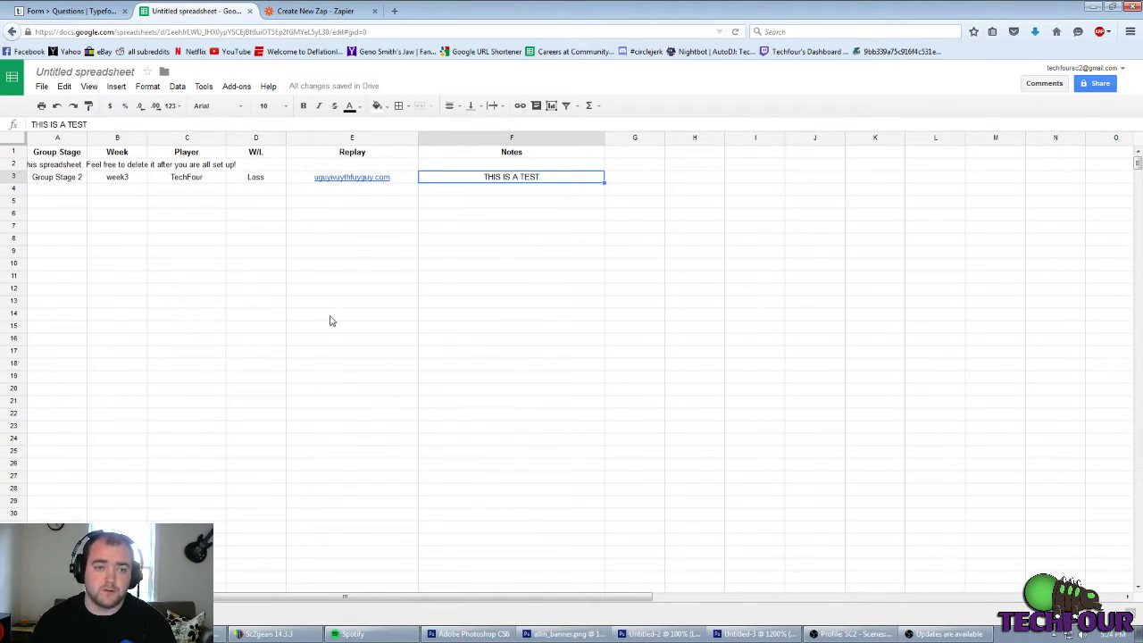
Step: Return to the Zapier editor, continue past the test, name the zap "Allin Match Reporting Season 11" and turn it on
left_click(309, 12)
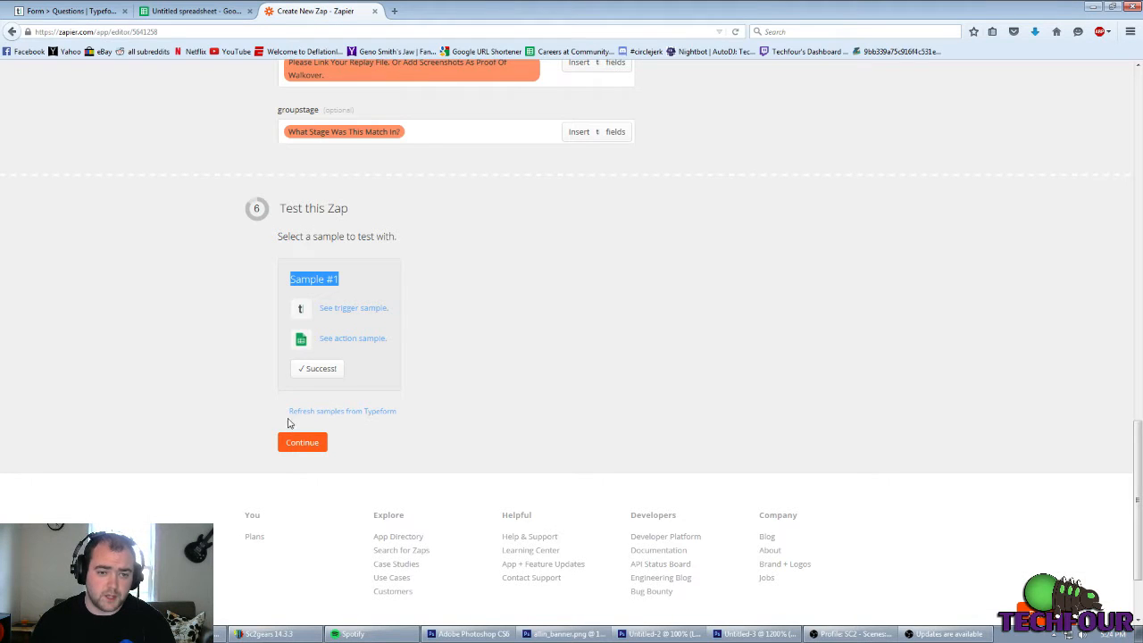
left_click(302, 441)
left_click(380, 292)
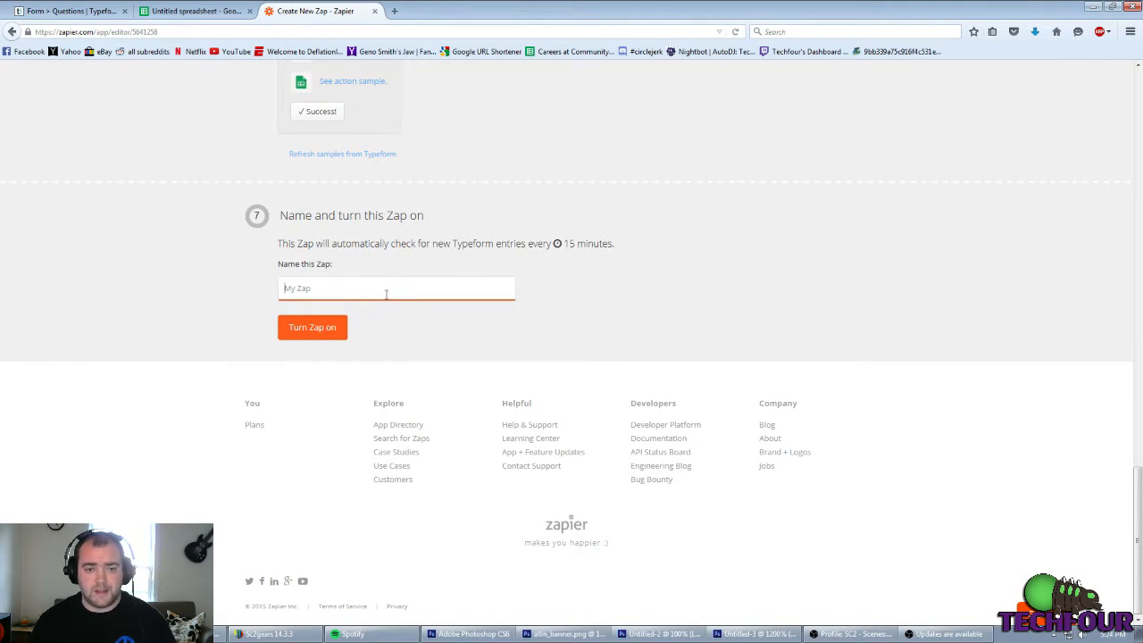
type("Allin Match Reporting Season 11")
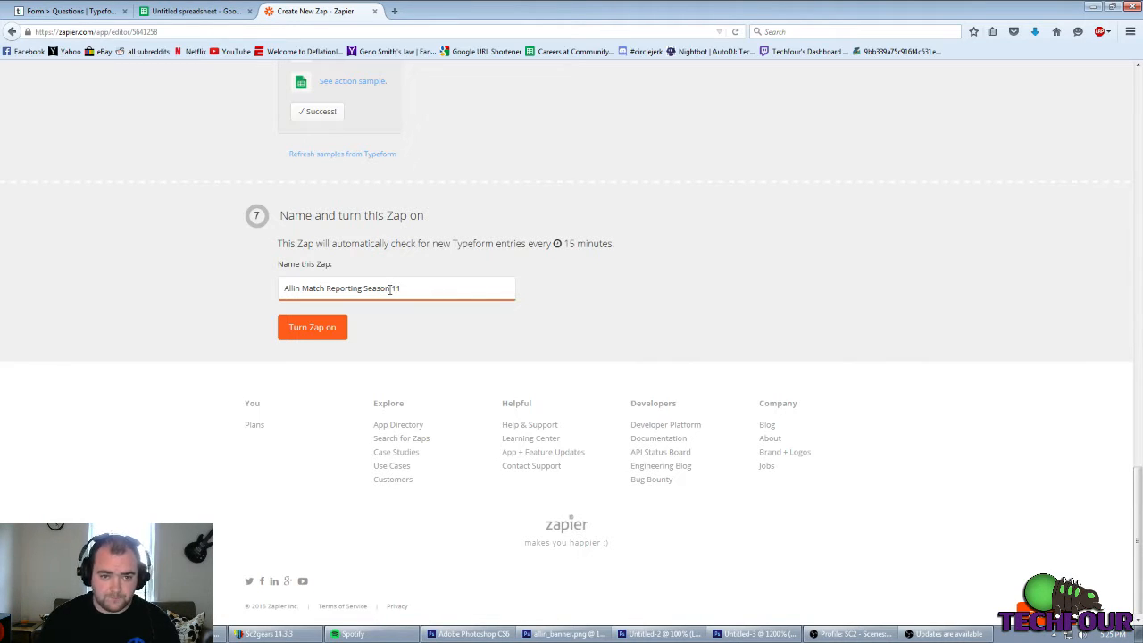
left_click(338, 328)
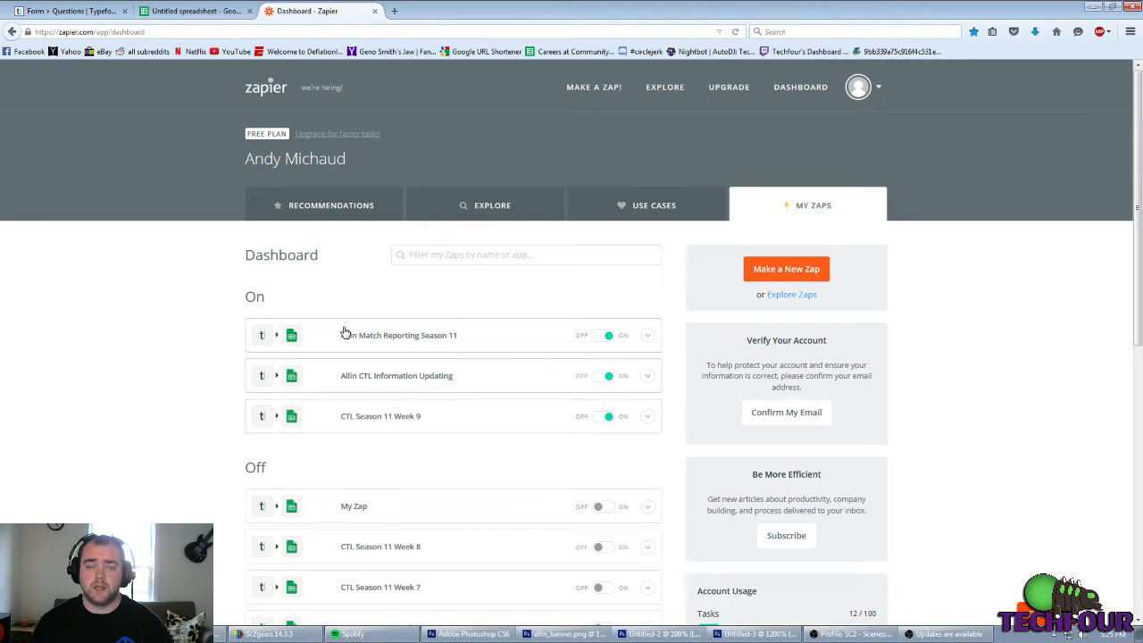
Step: Go back to the Google Sheets spreadsheet and examine how row 3 is filled in and where the next entry goes
left_click(180, 12)
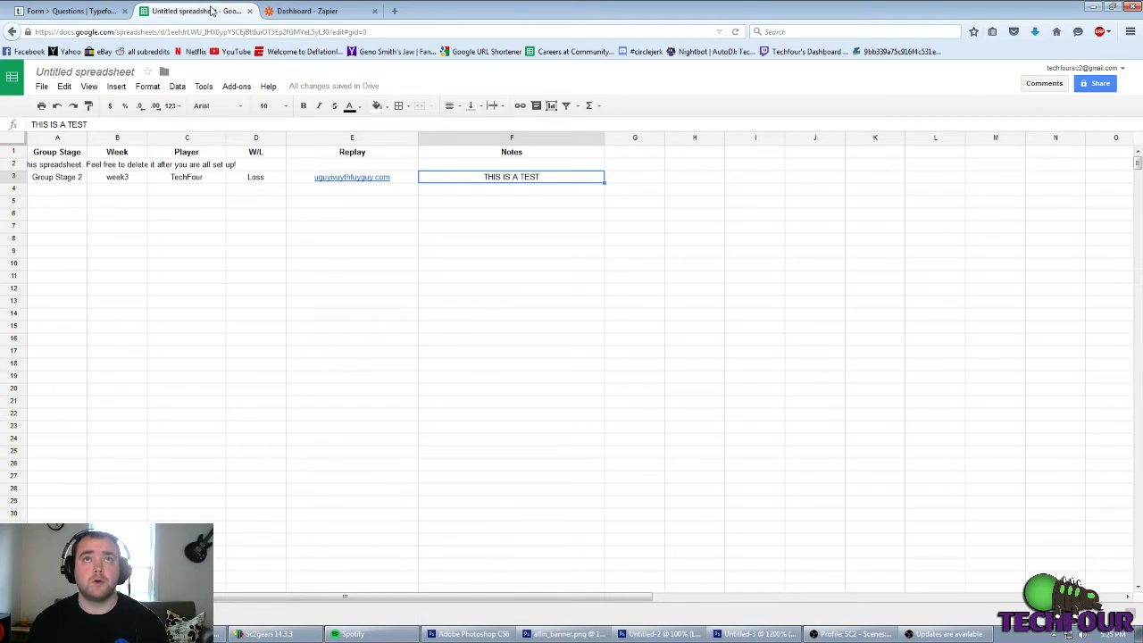
left_click(103, 203)
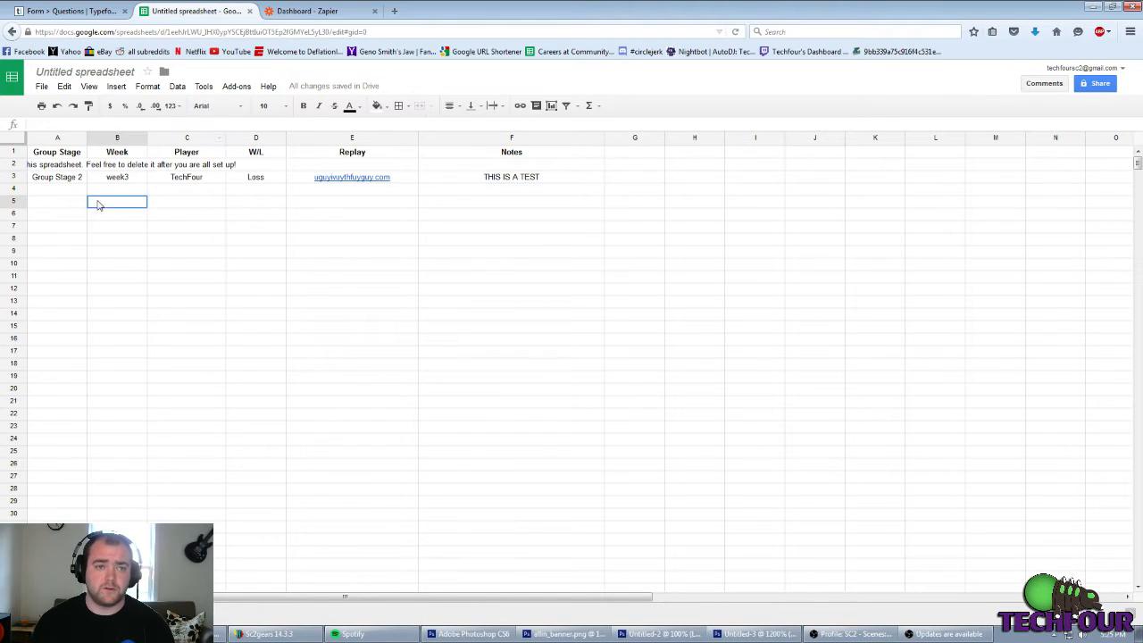
left_click(58, 178)
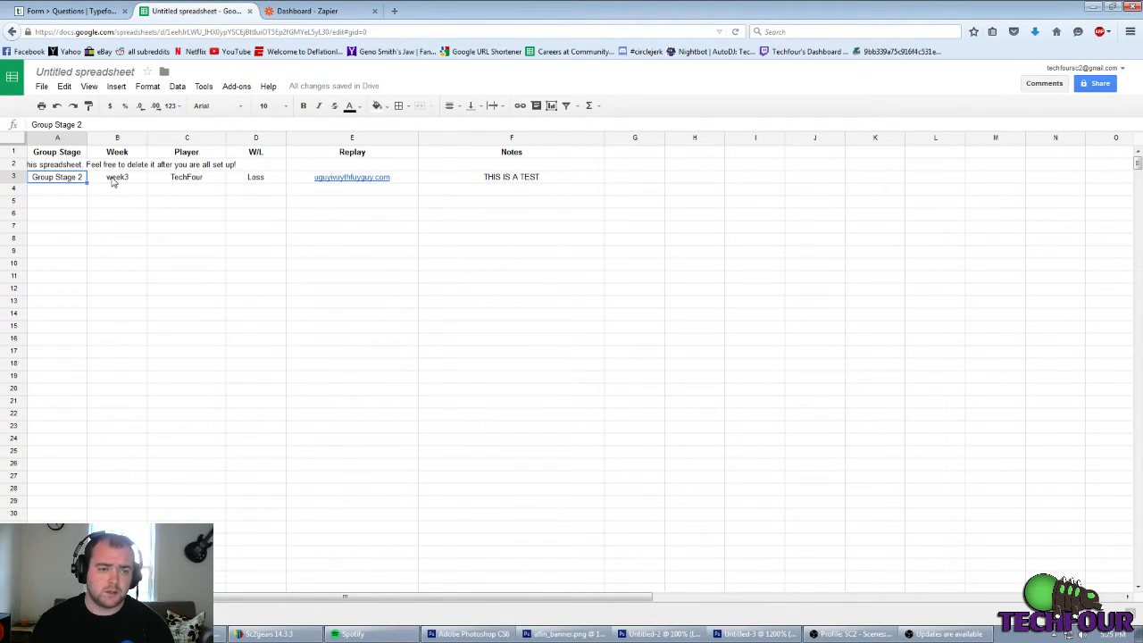
left_click(115, 179)
left_click(178, 178)
left_click(263, 181)
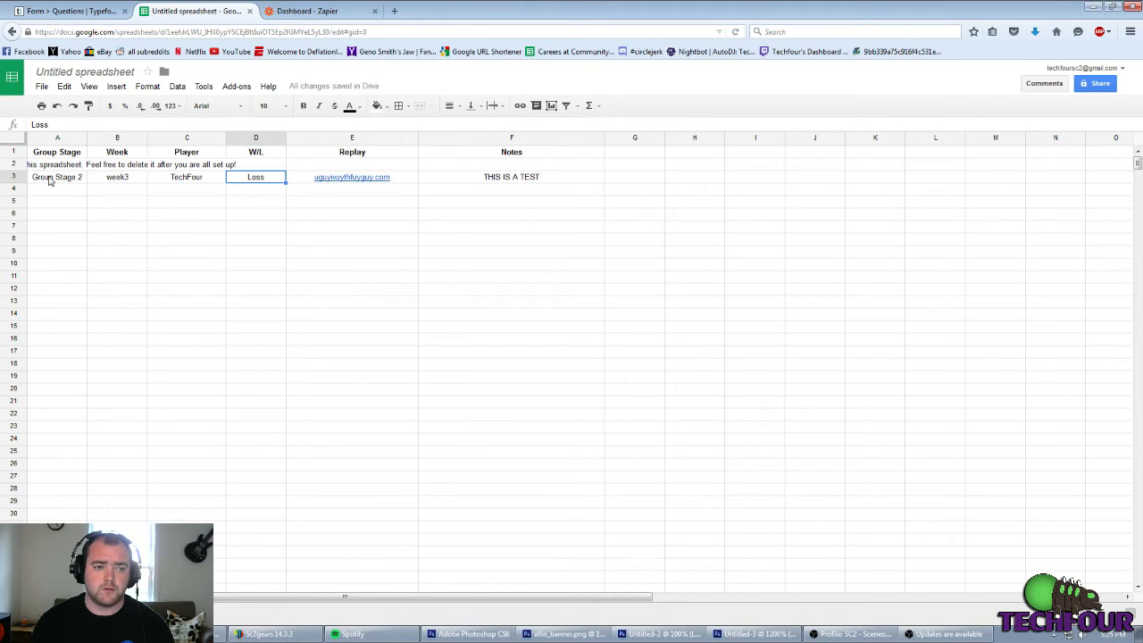
left_click_drag(51, 181, 482, 178)
left_click(437, 225)
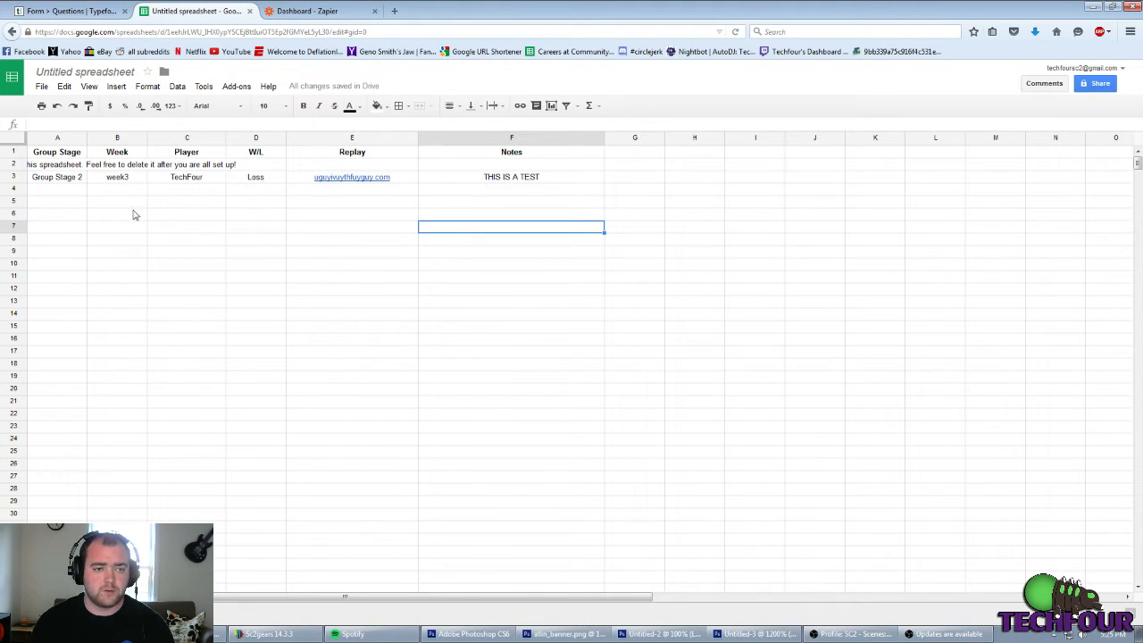
left_click(53, 191)
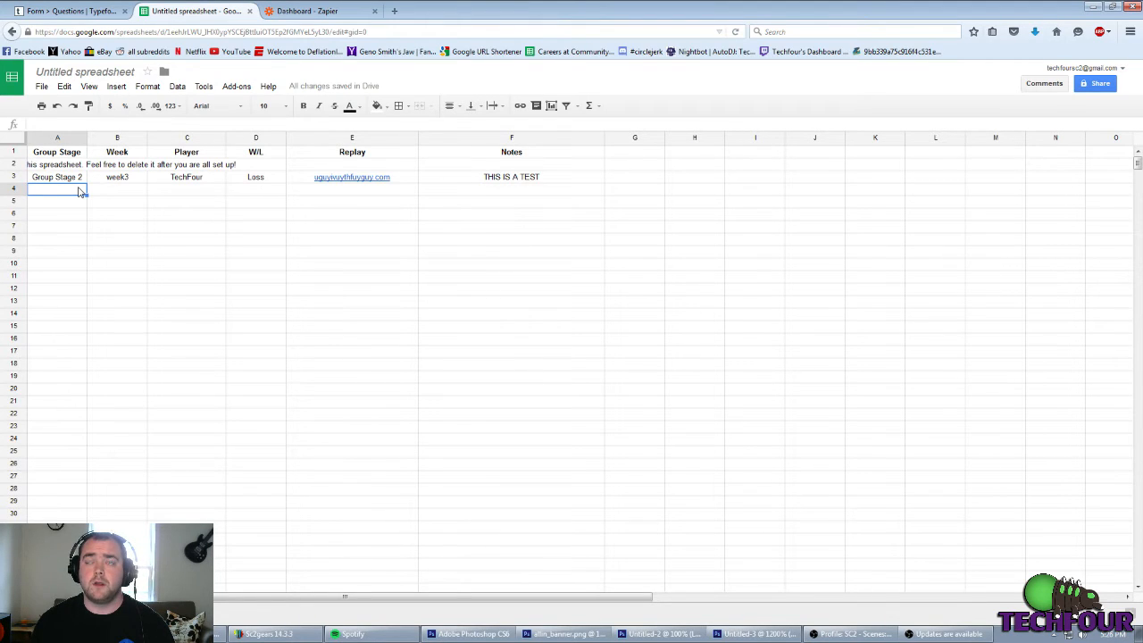